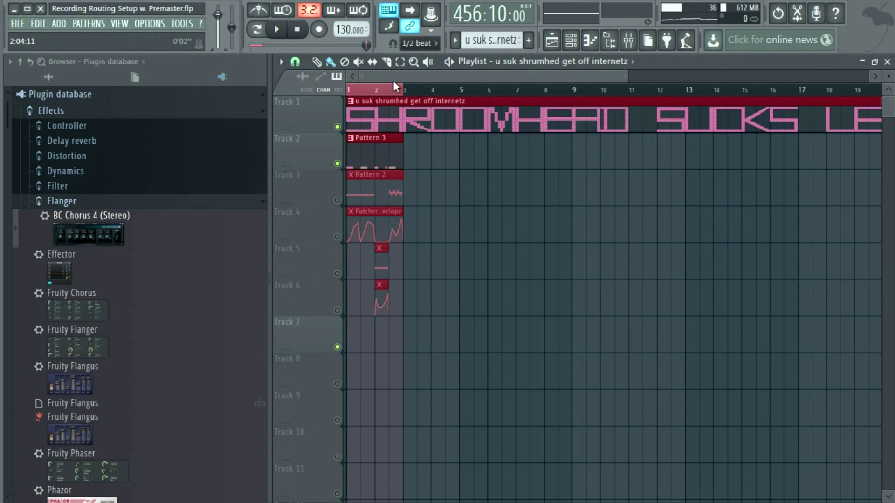
Mute playlist Tracks 1 and 2, unmute Tracks 3 and 4, and start playback of the looped section
left_click(338, 127)
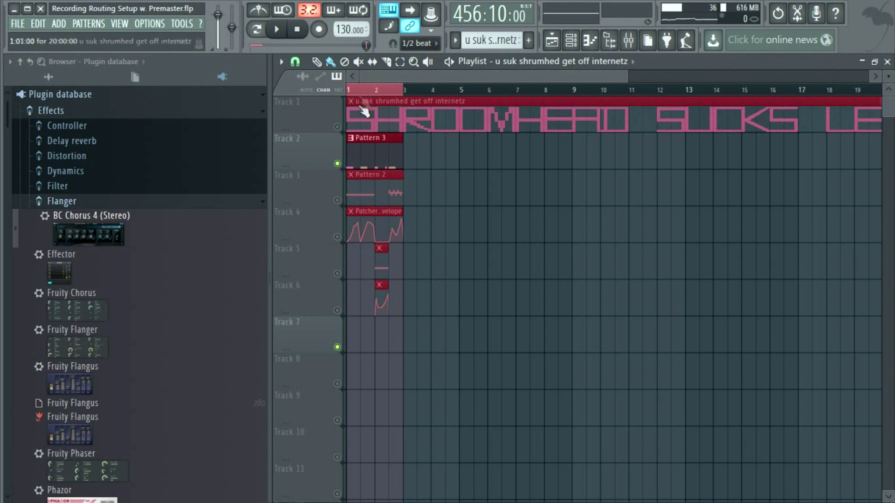
left_click(337, 164)
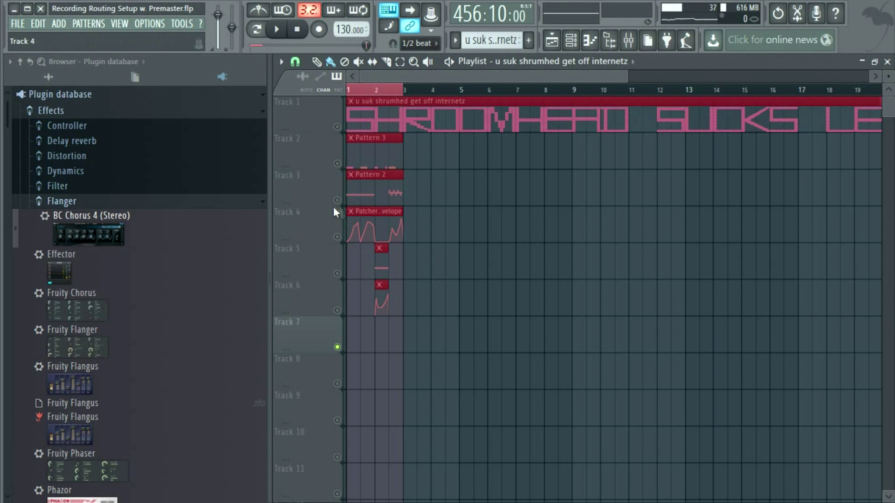
left_click(337, 200)
left_click(337, 237)
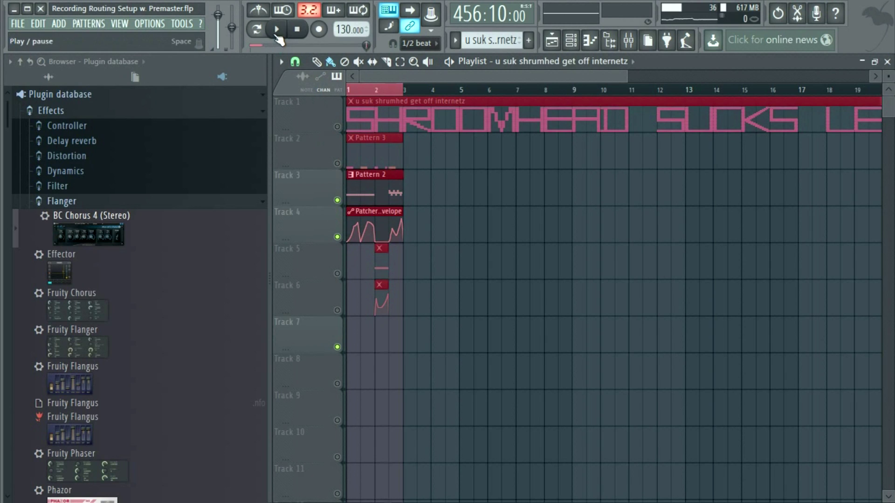
key("space")
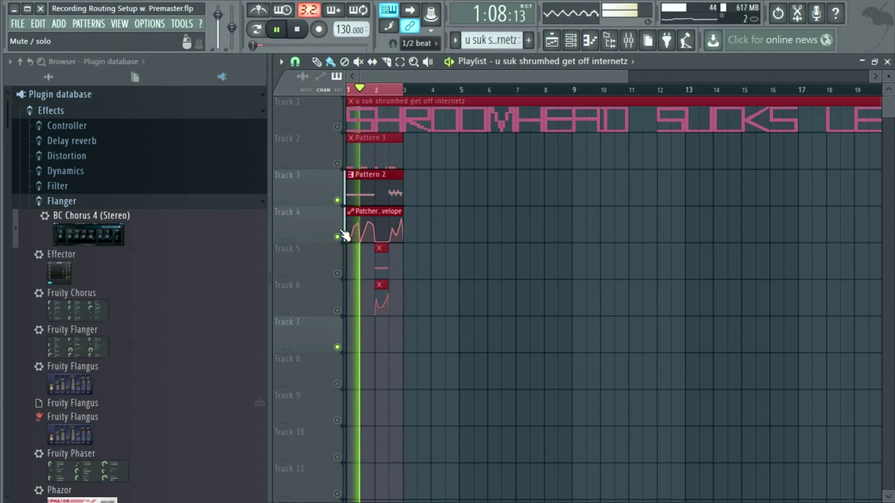
Switch the audible tracks during playback by muting Tracks 3 and 4 and unmuting Tracks 5 and 6, and stop playback
left_click(337, 200)
left_click(337, 237)
left_click(337, 274)
left_click(337, 310)
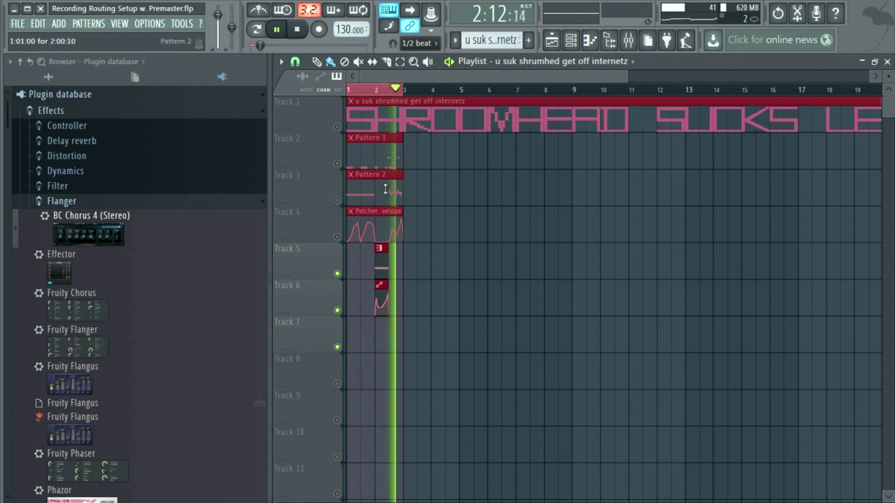
key("space")
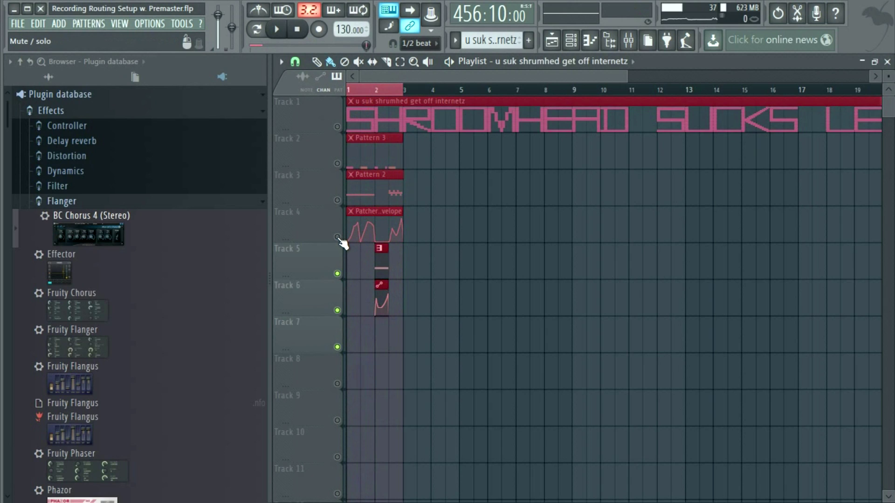
Unmute playlist Tracks 4, 3 and 2
left_click(337, 237)
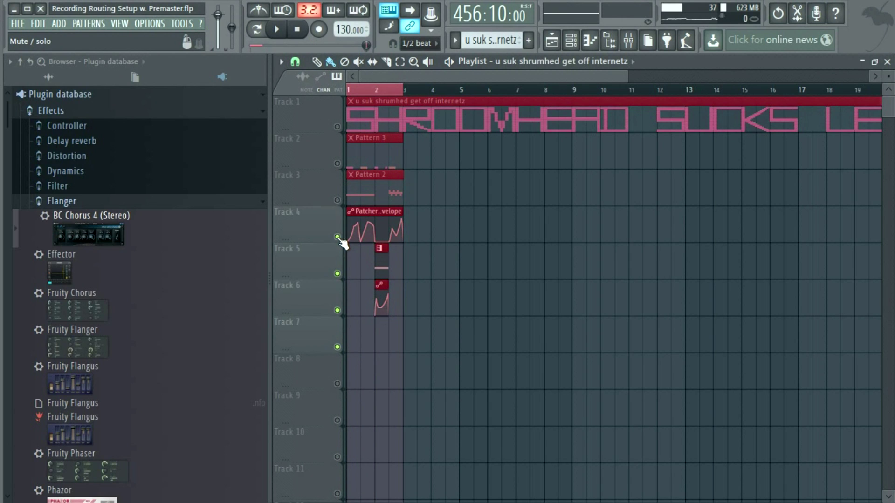
left_click(337, 200)
left_click(337, 164)
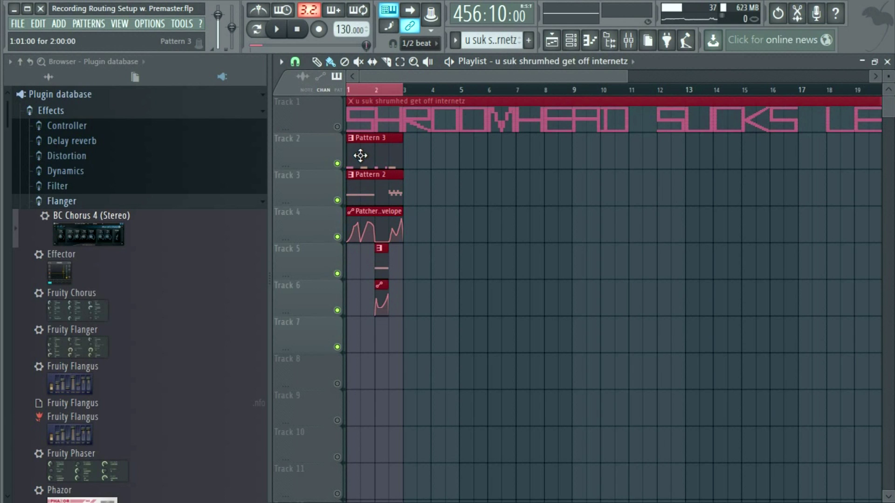
Open Pattern 2 from the playlist and bring up the plugin window of its Patcher channel
double_click(356, 191)
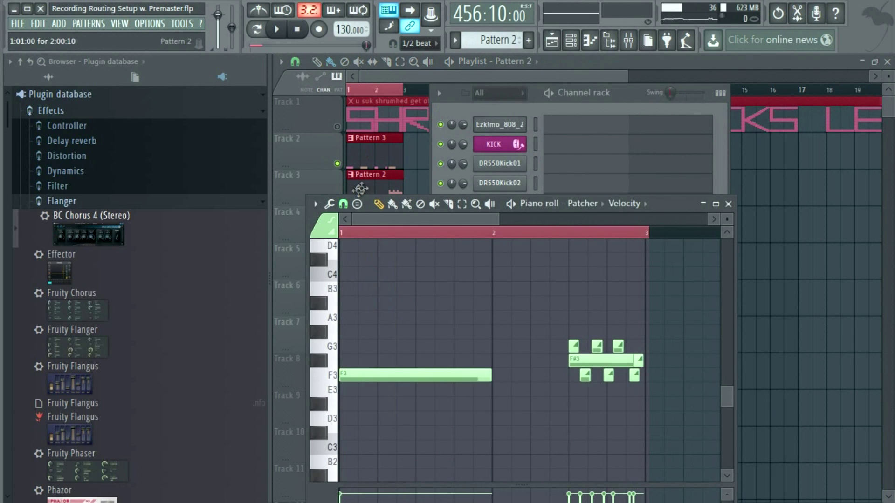
left_click(623, 105)
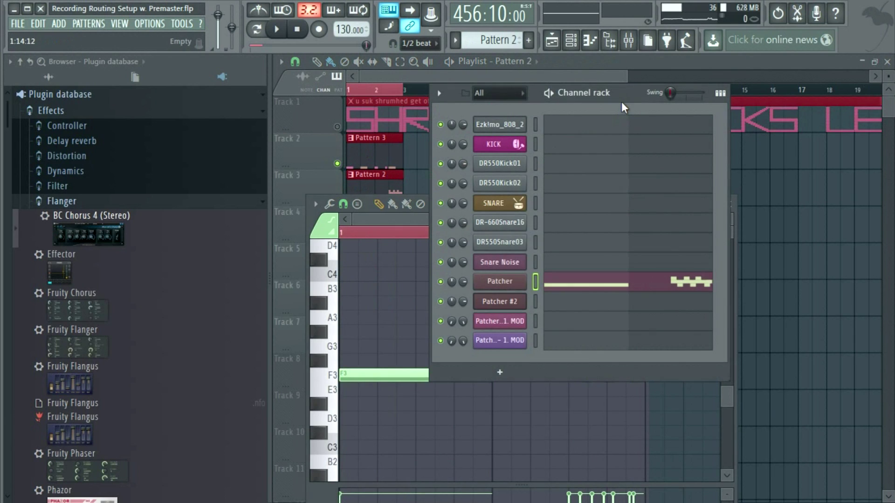
left_click(507, 289)
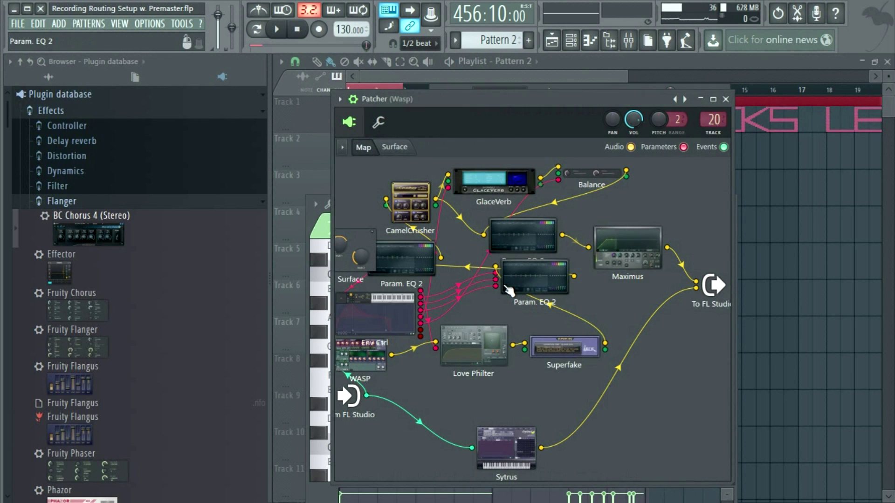
left_click_drag(482, 98, 521, 56)
Rearrange the overlapping Param. EQ 2, Env Ctrl and WASP modules in the Patcher map, placing WASP above the FL Studio input
left_click_drag(399, 250, 433, 221)
left_click_drag(398, 314, 451, 318)
left_click_drag(392, 354, 389, 370)
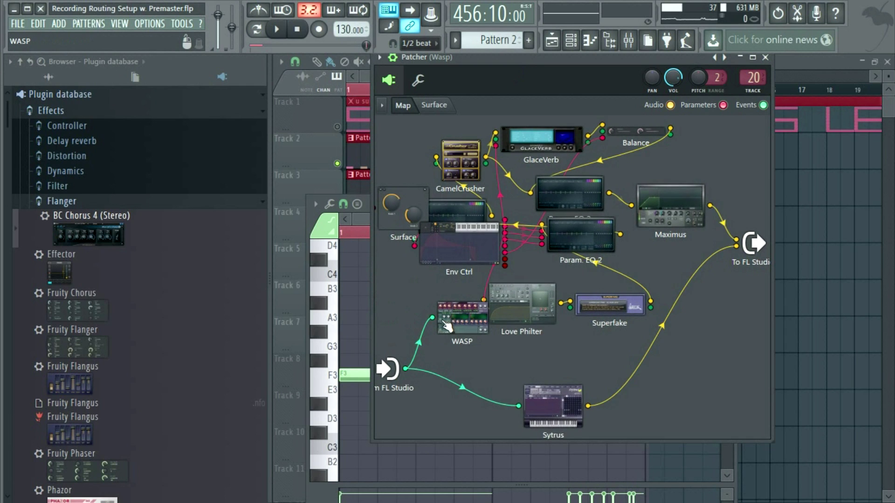
left_click_drag(447, 320, 420, 300)
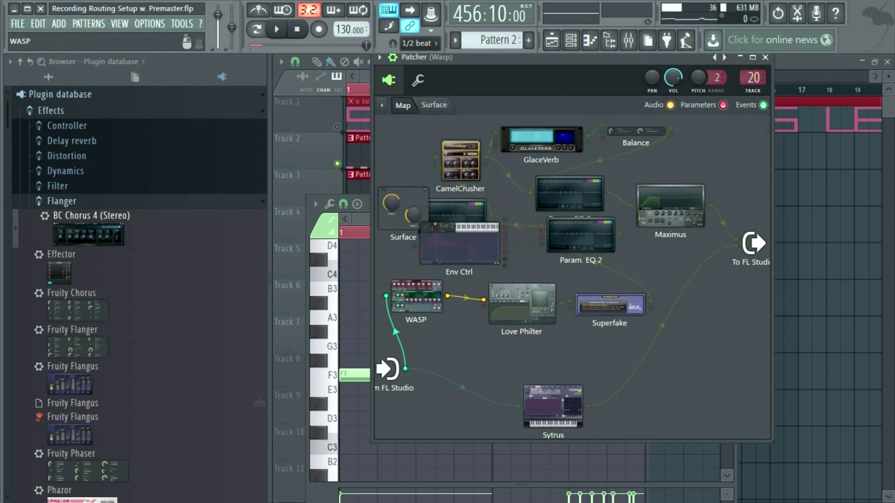
Inspect the WASP synth's oscillator, filter and LFO settings and close its window
double_click(422, 301)
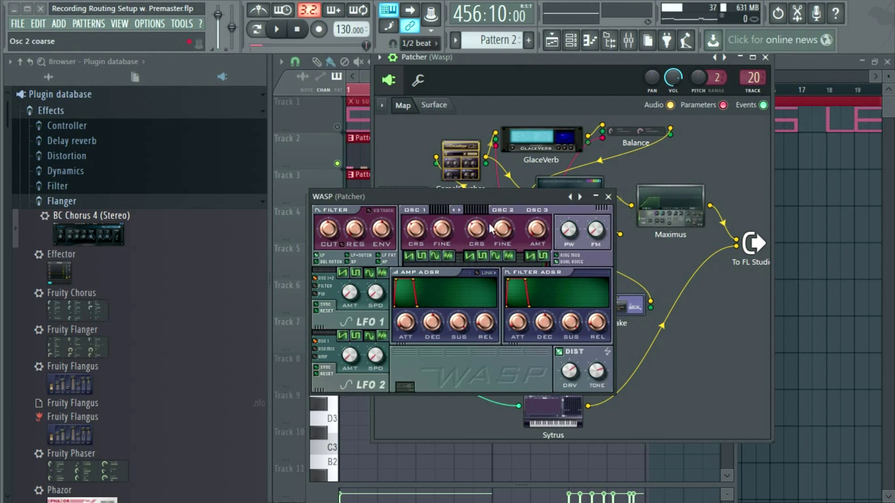
left_click_drag(459, 201, 498, 191)
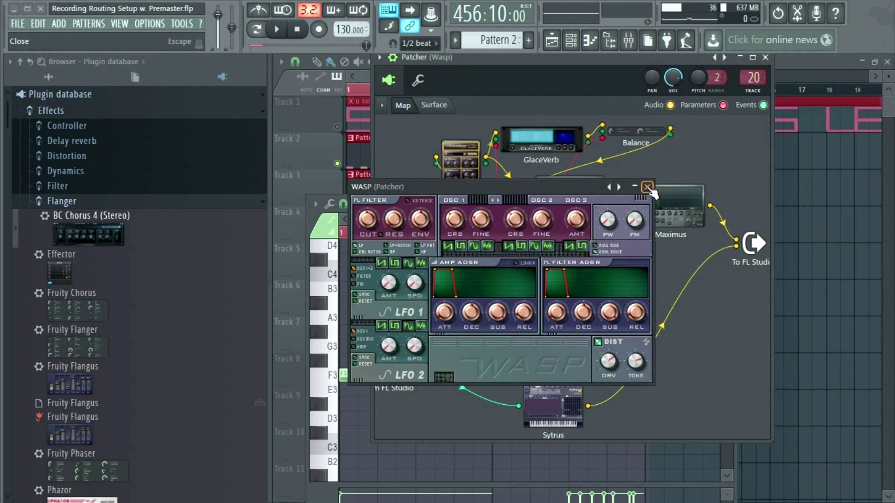
left_click(647, 187)
Reposition Env Ctrl, Love Philter and Superfake in the Patcher map so the chain following WASP is easier to trace
left_click_drag(480, 234, 494, 184)
left_click_drag(519, 322, 480, 338)
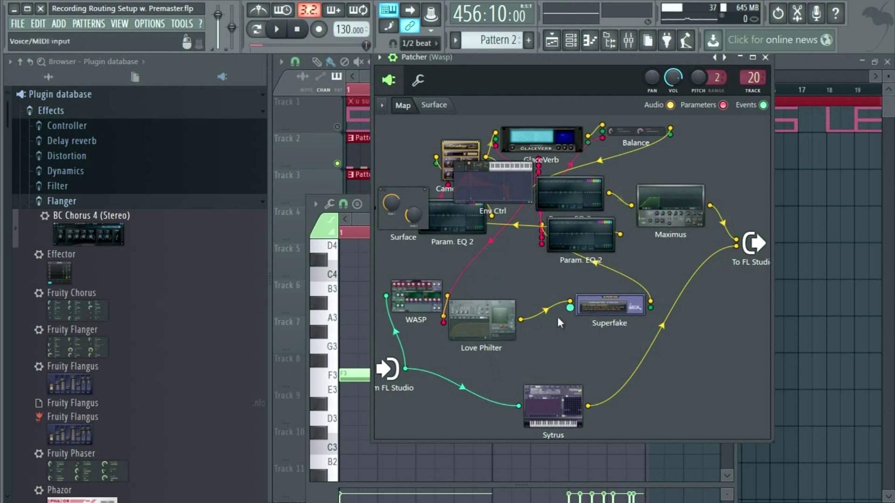
left_click_drag(619, 308, 578, 340)
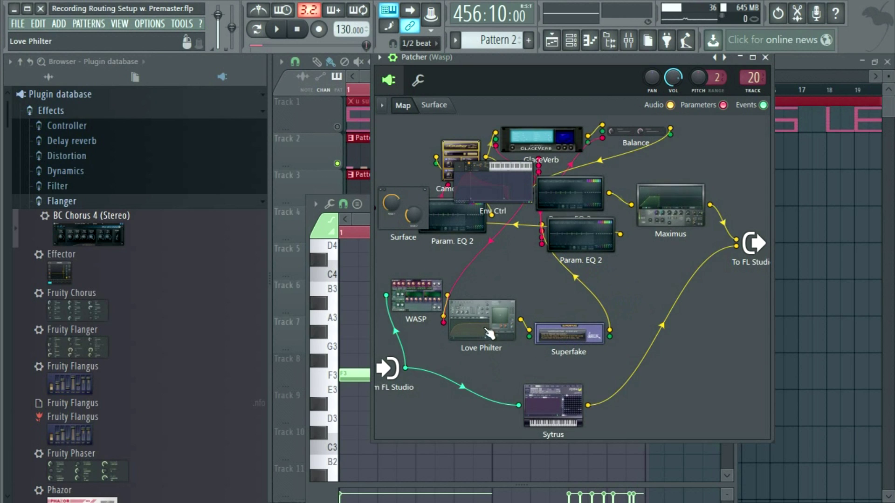
left_click_drag(490, 332, 485, 345)
left_click_drag(580, 338, 569, 312)
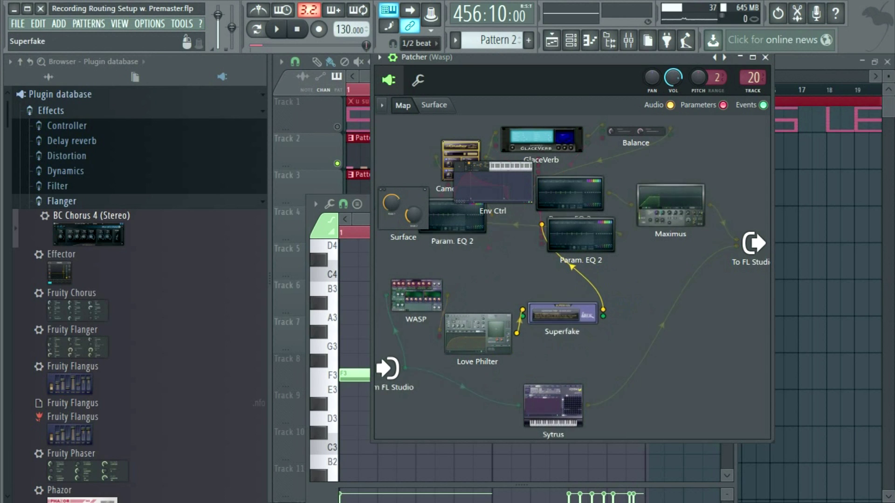
Inspect Superfake's detune, stereo and mix settings and close its window
double_click(569, 312)
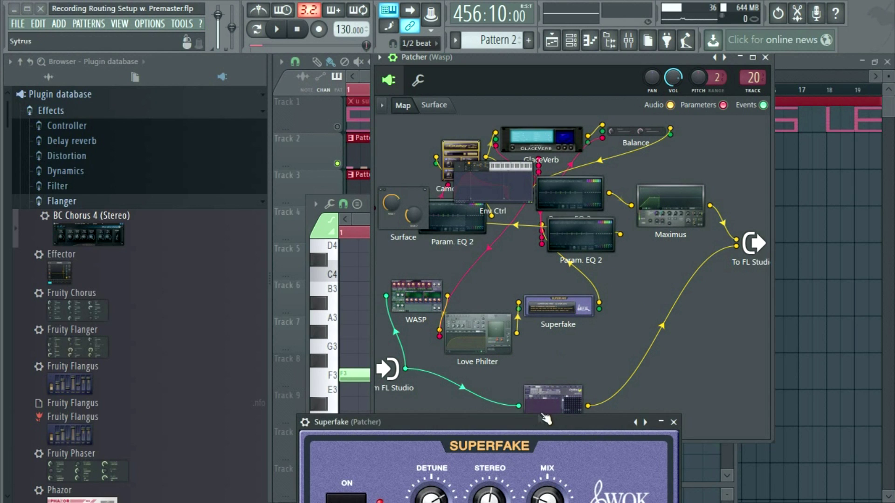
left_click_drag(527, 424, 511, 237)
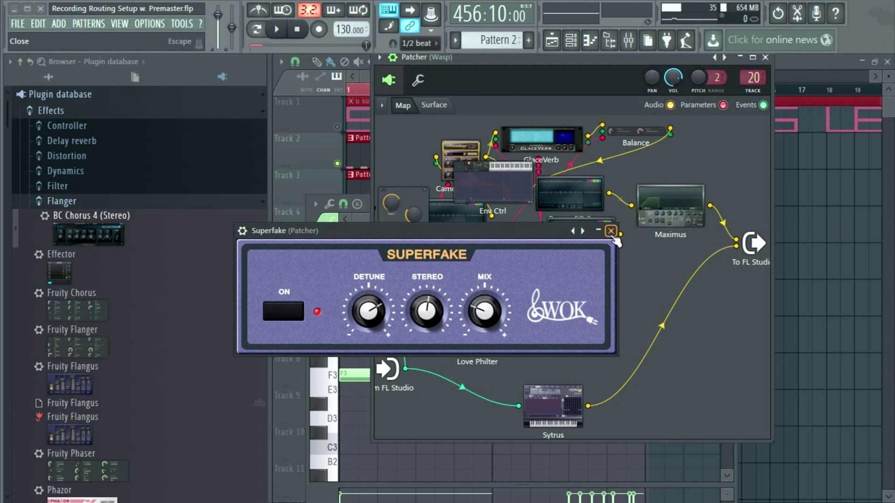
left_click(611, 232)
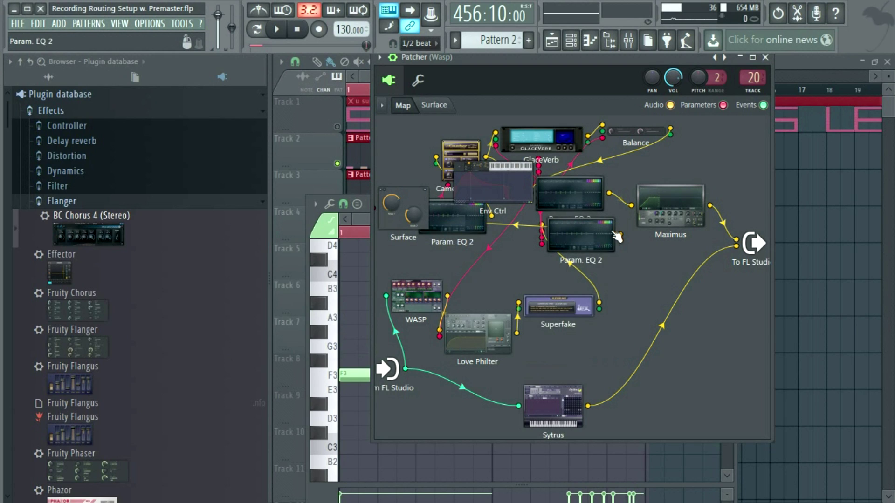
Line up Superfake beside Love Philter and place the Param. EQ 2 that it feeds above and beyond it in the map
left_click_drag(557, 303, 562, 357)
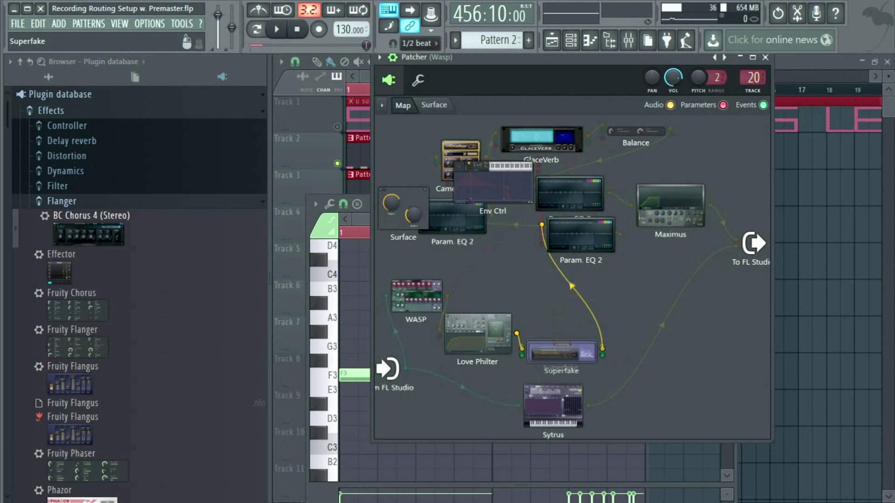
left_click_drag(581, 235, 634, 264)
left_click_drag(562, 358, 559, 320)
left_click_drag(478, 334, 466, 339)
left_click_drag(568, 322, 561, 345)
left_click_drag(634, 265, 631, 257)
left_click_drag(559, 351, 551, 353)
left_click_drag(625, 261, 625, 280)
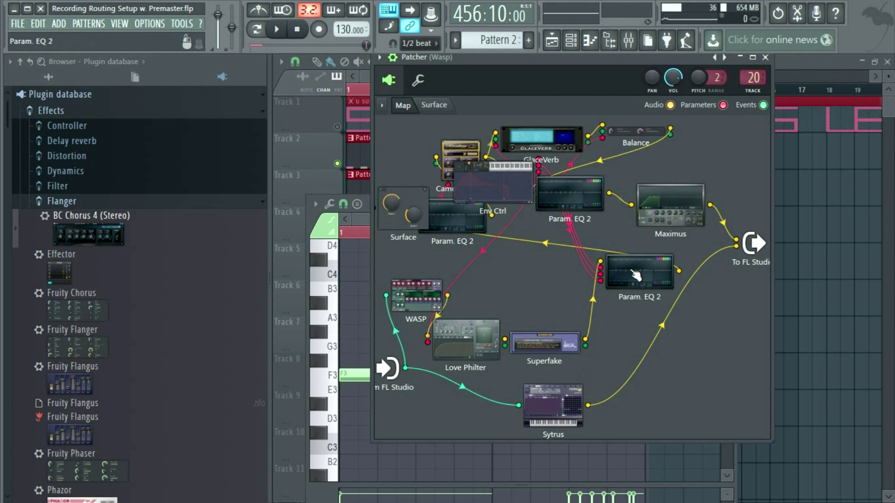
Inspect the curve of the Param. EQ 2 fed by Superfake and close its window
double_click(627, 278)
left_click_drag(638, 207, 601, 188)
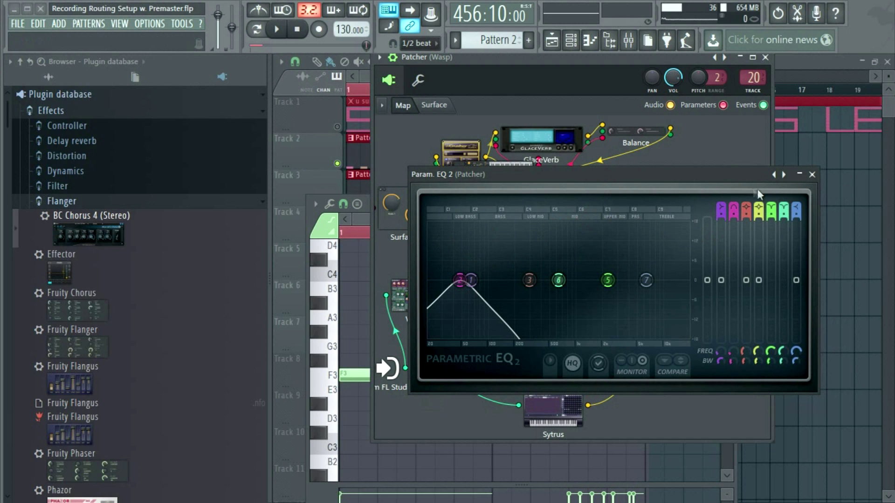
left_click(812, 174)
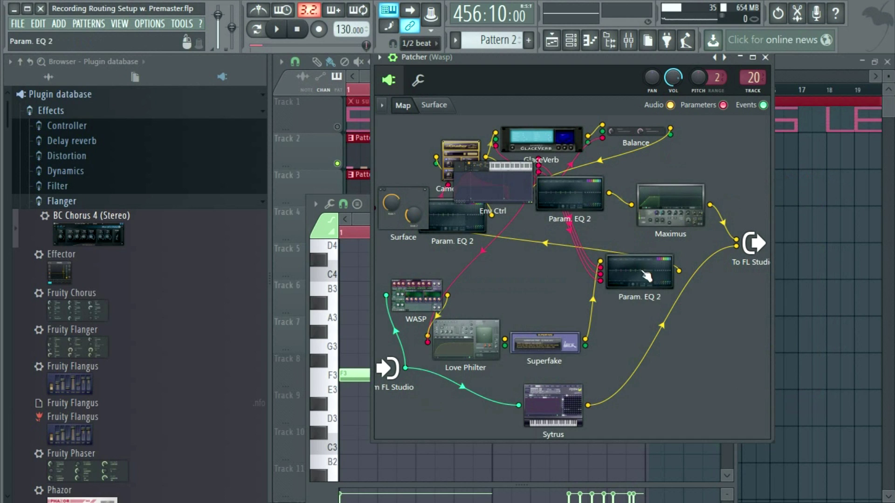
Separate Env Ctrl and the Param. EQ 2 it modulates from their neighbouring modules, and open the Env Ctrl editor
left_click_drag(646, 276, 648, 298)
left_click_drag(496, 180, 503, 261)
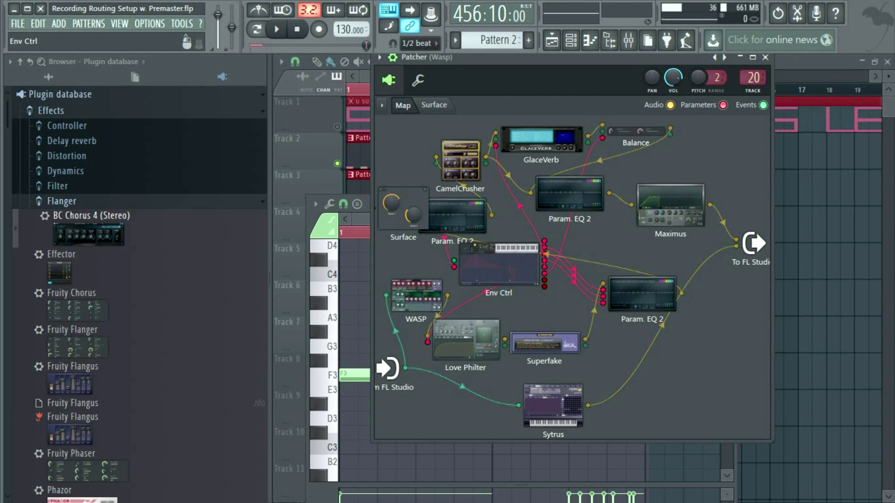
double_click(502, 261)
left_click_drag(495, 177, 705, 77)
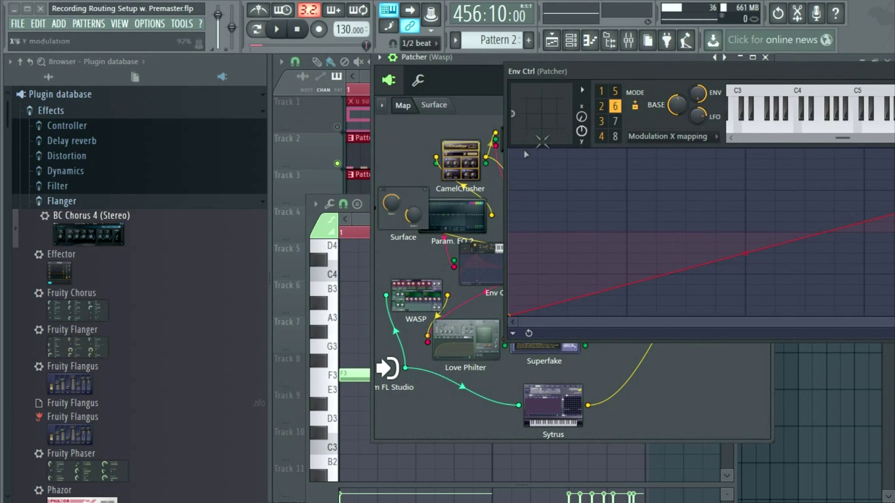
Move the Surface module up beside CamelCrusher and place Env Ctrl above WASP, shifting the editor out of the way
left_click_drag(378, 217, 387, 152)
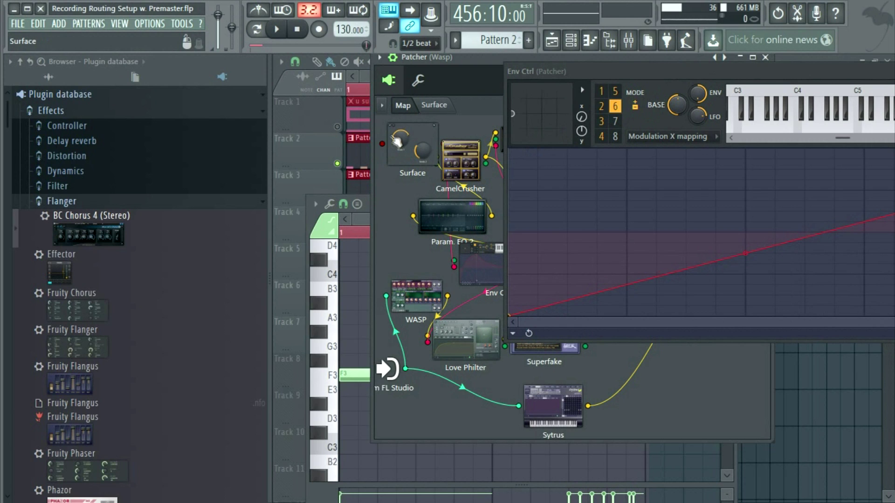
mouse_move(396, 151)
left_mouse_down()
mouse_move(374, 149)
mouse_move(384, 150)
left_mouse_up()
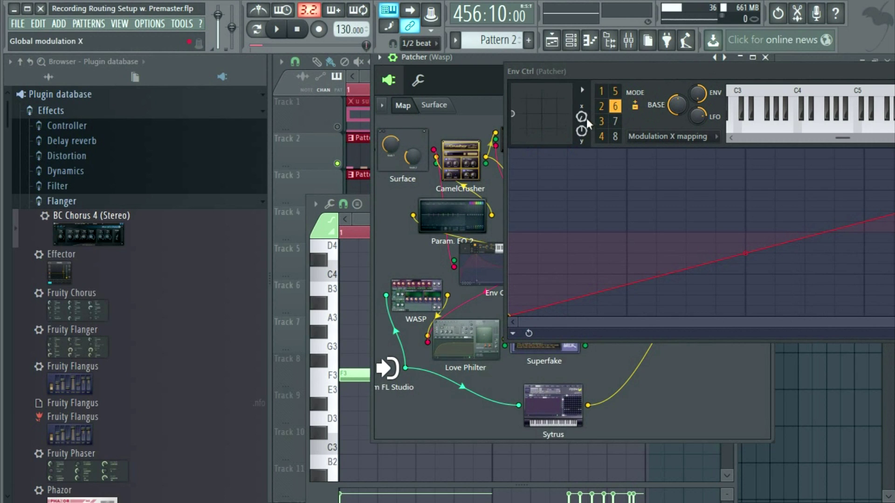
left_click_drag(693, 74, 667, 83)
left_click_drag(576, 70, 438, 311)
mouse_move(499, 254)
left_mouse_down()
mouse_move(476, 274)
mouse_move(483, 260)
left_mouse_up()
Review the Modulation X mapping curves of Env Ctrl articulators 1 and 2, and close the editor
left_click_drag(486, 312, 522, 84)
left_click(472, 109)
left_click(471, 93)
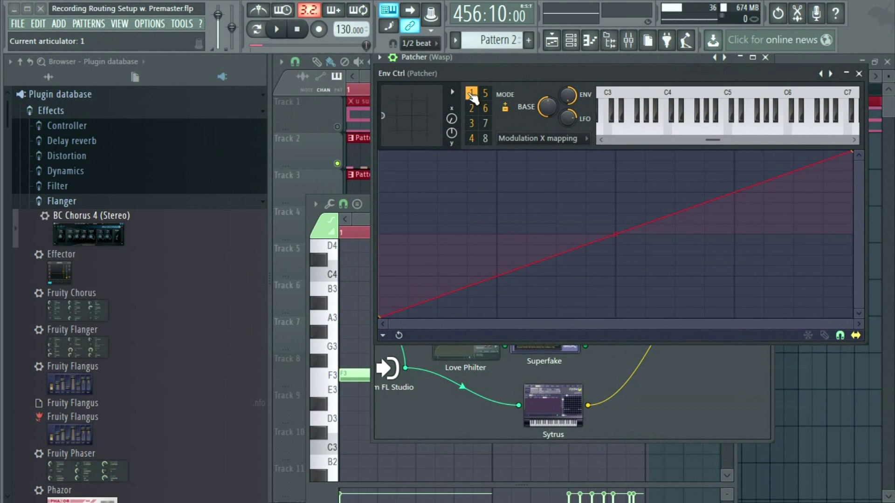
left_click_drag(504, 71, 412, 104)
left_click(379, 141)
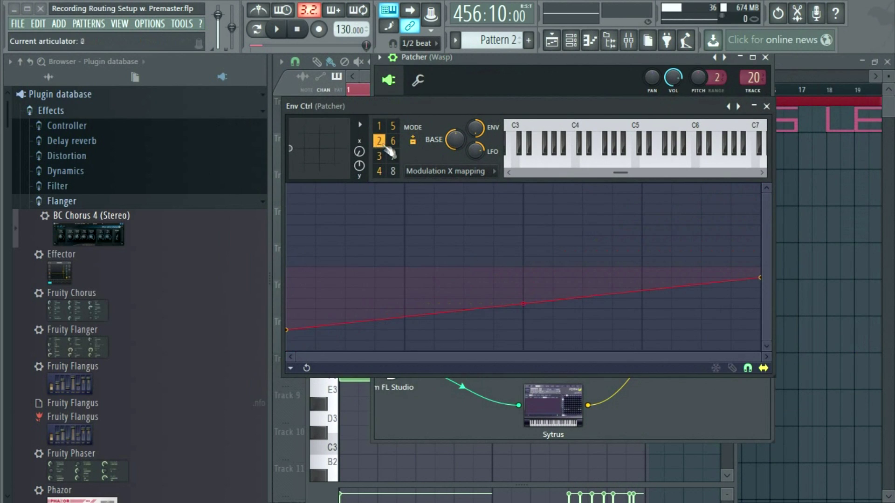
left_click_drag(408, 105, 525, 106)
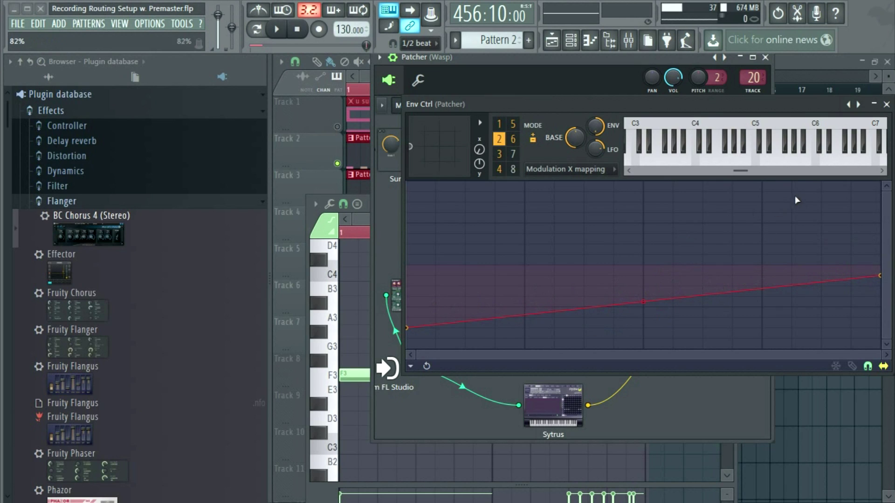
left_click_drag(705, 104, 589, 105)
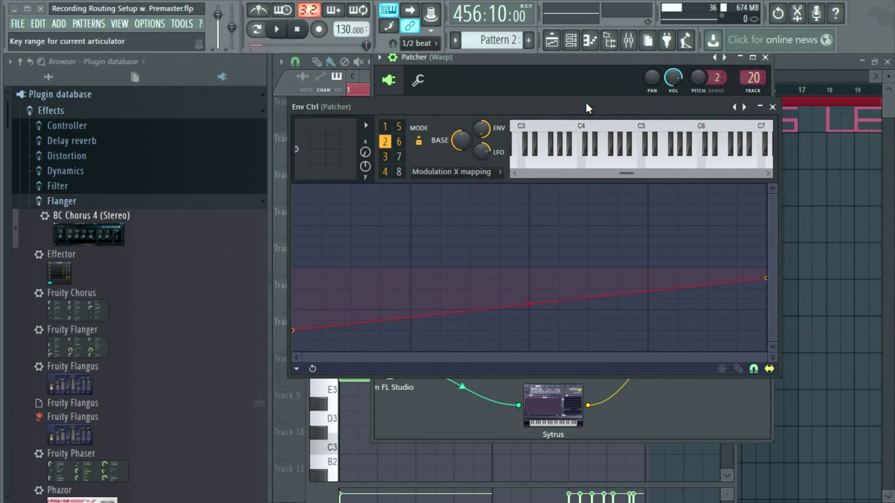
left_click(772, 107)
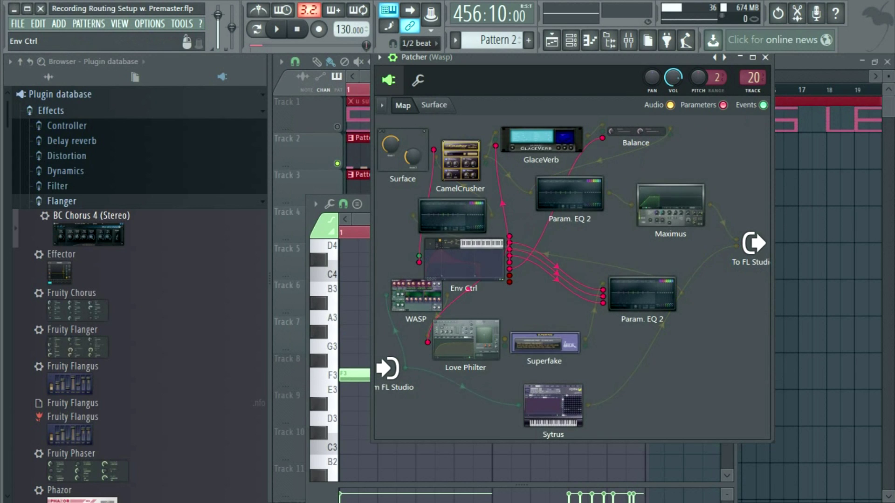
Space out the three Param. EQ 2 modules in the map and open the one feeding CamelCrusher for inspection
mouse_move(642, 295)
left_mouse_down()
mouse_move(636, 278)
mouse_move(636, 289)
left_mouse_up()
left_click_drag(549, 194, 574, 194)
left_click_drag(426, 224, 511, 223)
double_click(511, 223)
left_click_drag(373, 412, 406, 246)
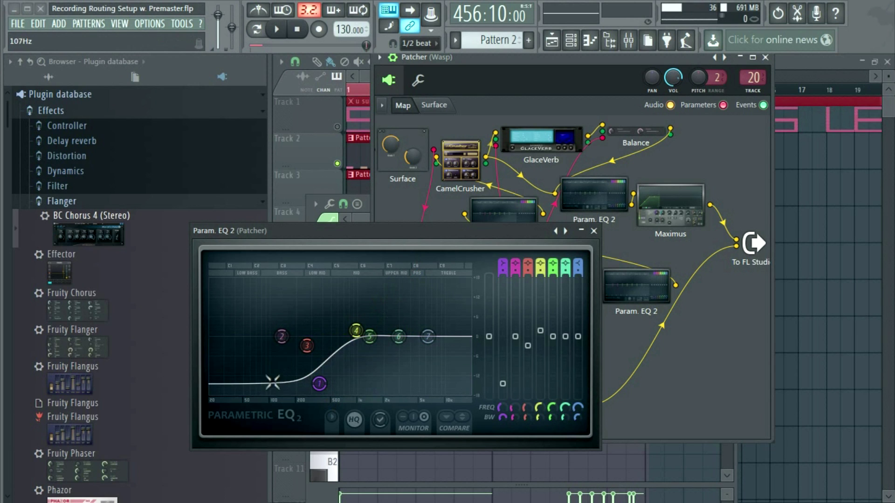
Open CamelCrusher from the Patcher map, examine its distortion, compressor and master settings, and close it
left_click(463, 180)
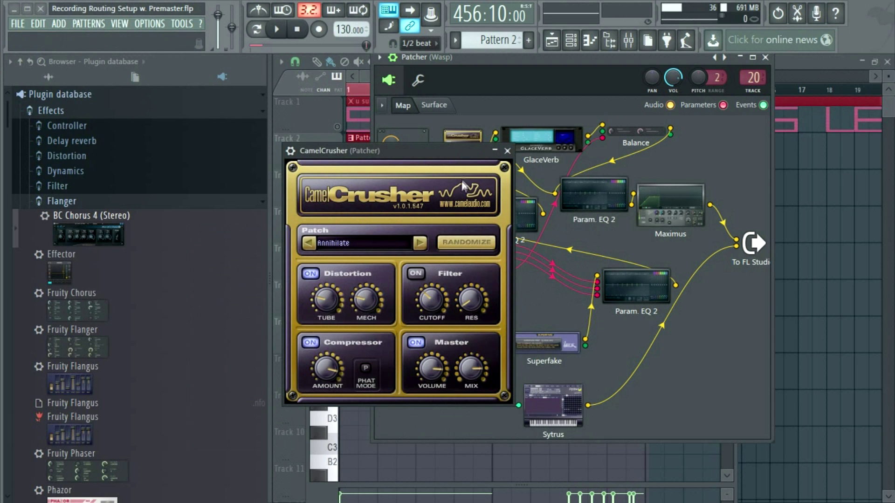
left_click_drag(396, 170, 550, 111)
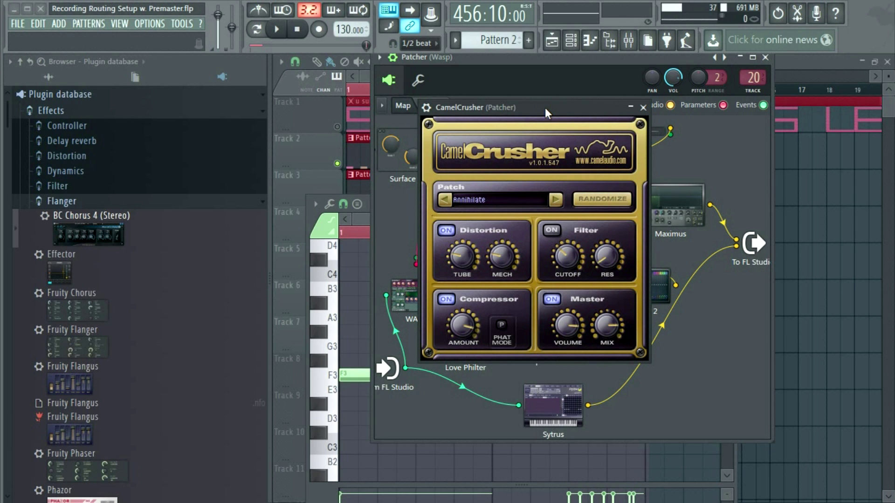
left_click_drag(547, 113, 410, 101)
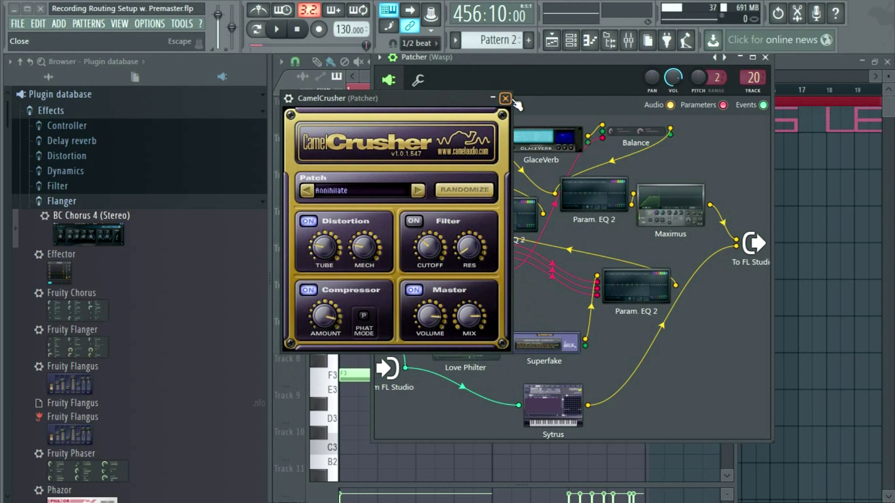
left_click(511, 99)
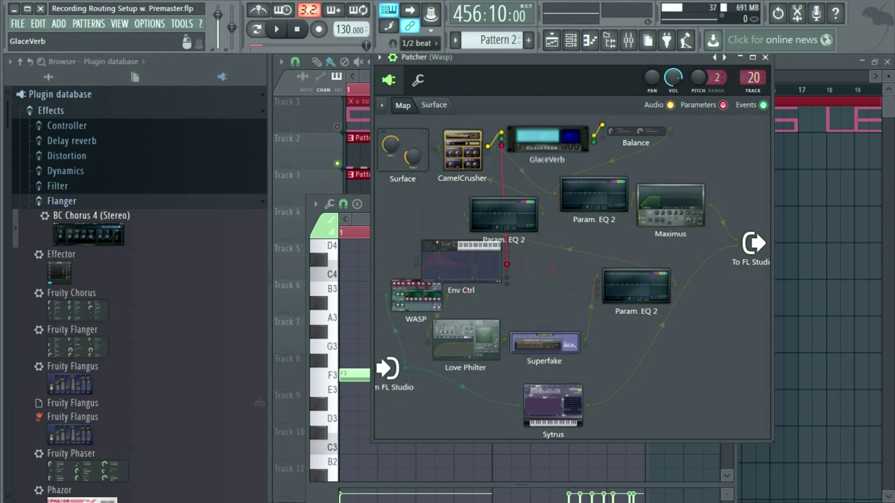
Open GlaceVerb, shift its editor clear of the map, examine its reverb settings, and close it
left_click(540, 135)
left_click_drag(516, 156, 504, 225)
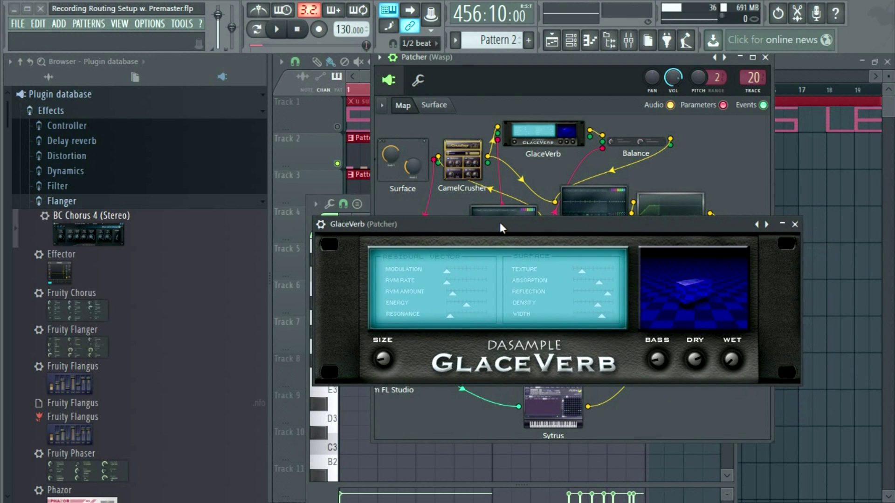
left_click_drag(482, 225, 483, 184)
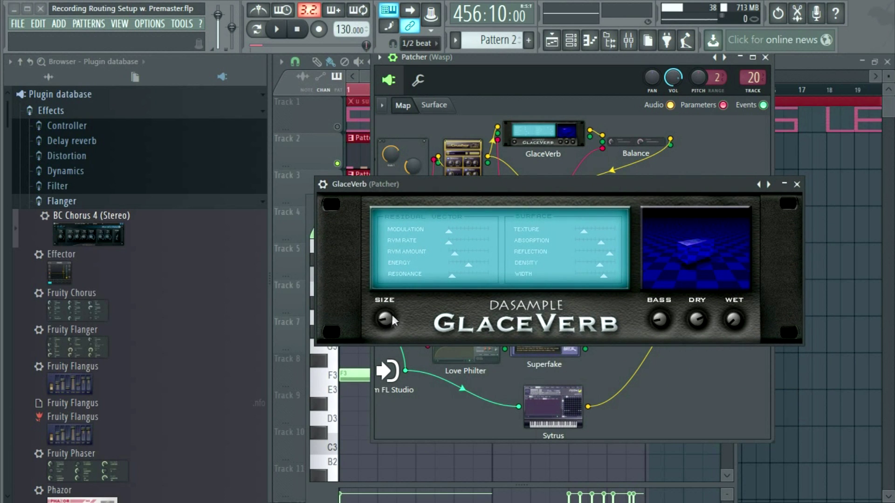
left_click_drag(463, 180, 445, 202)
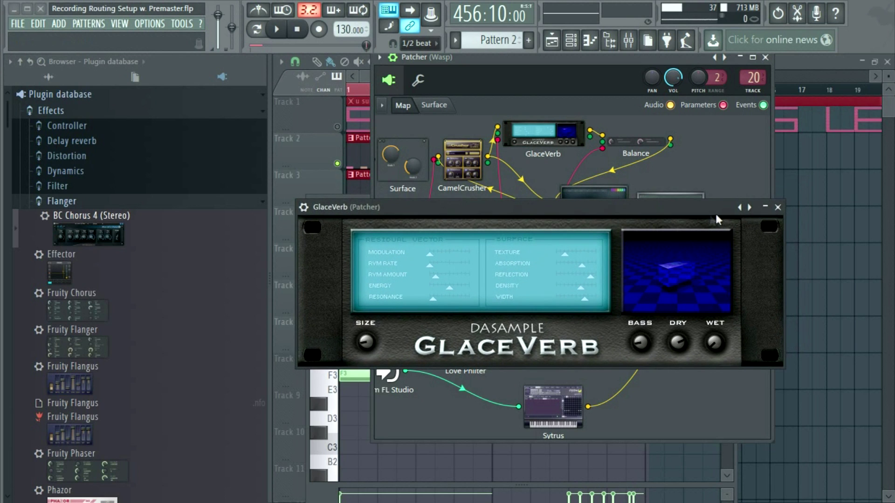
left_click(778, 208)
Rearrange Balance, its following Param. EQ 2, Maximus and GlaceVerb in the map, and briefly recheck the GlaceVerb editor
left_click_drag(636, 156, 638, 145)
left_click_drag(594, 226, 634, 197)
left_click_drag(681, 219, 715, 246)
left_click_drag(547, 140, 542, 140)
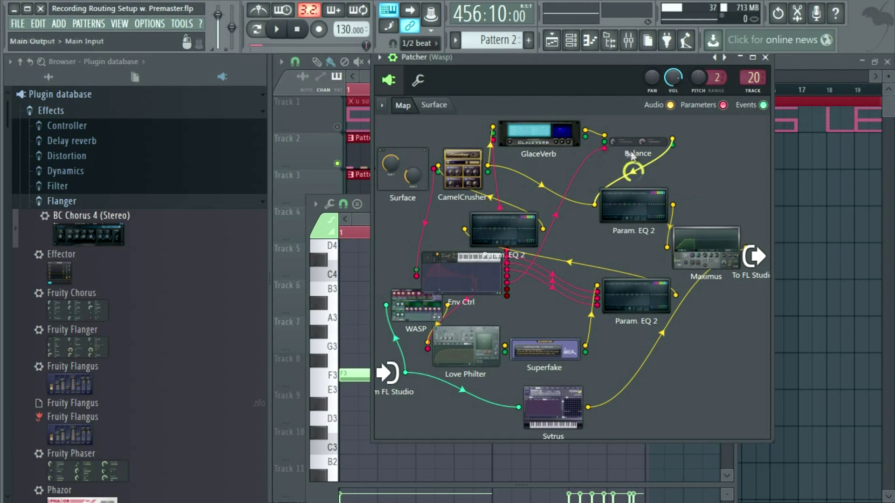
left_click_drag(632, 145, 620, 125)
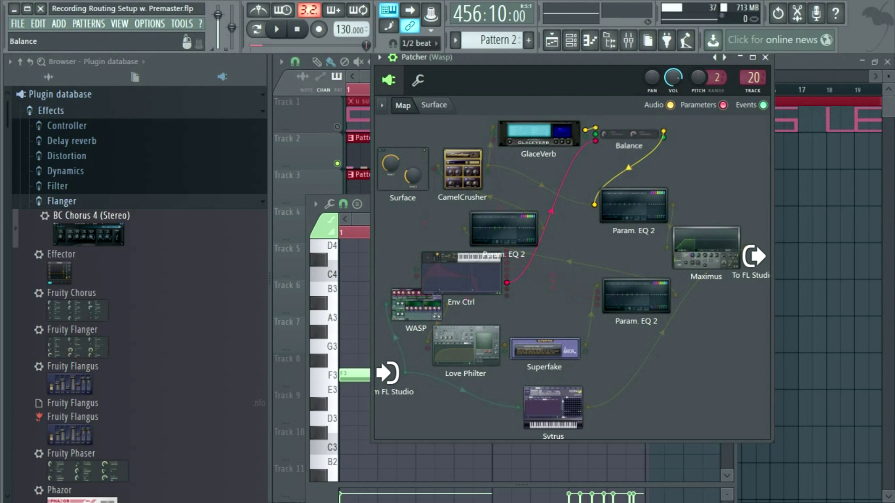
left_click_drag(536, 133, 528, 136)
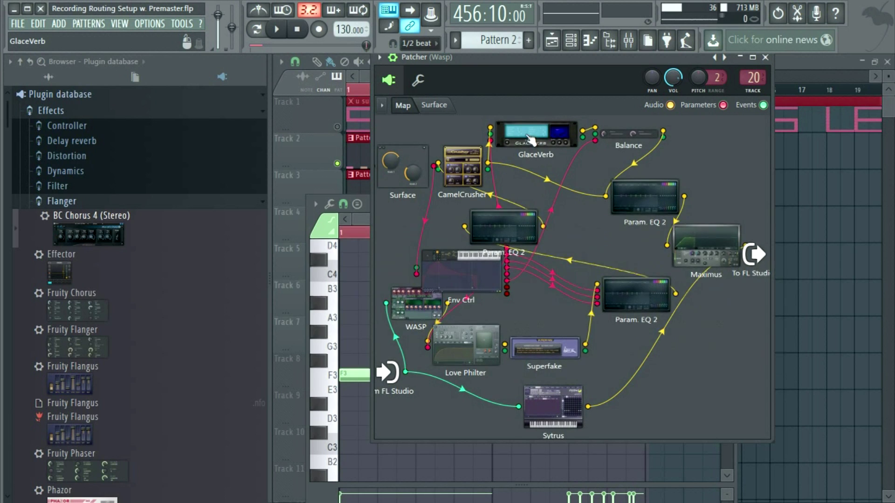
double_click(532, 140)
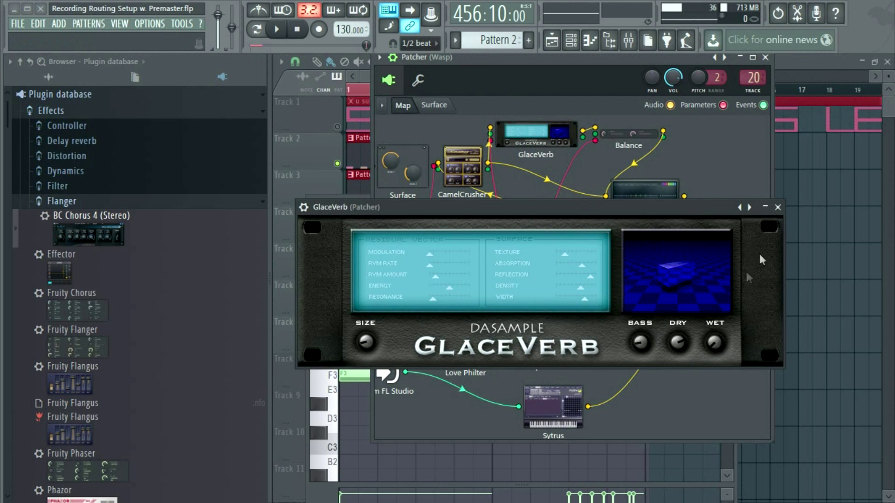
left_click(777, 207)
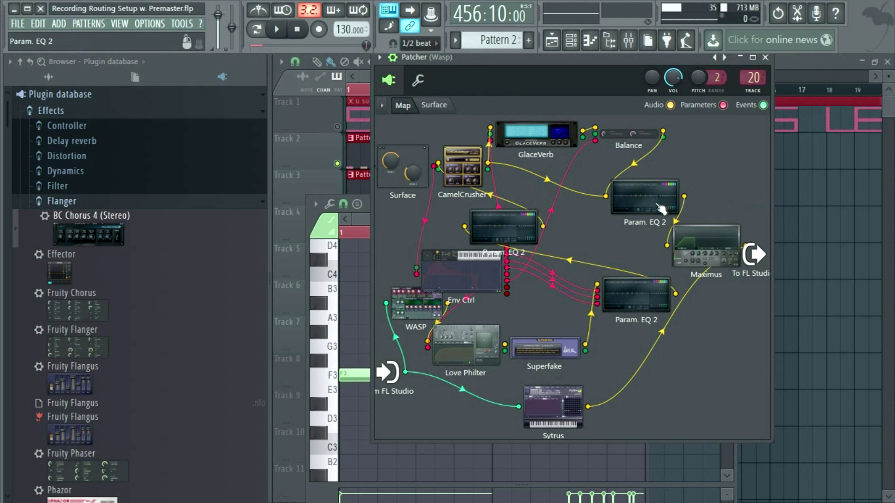
Shift Balance and move the Param. EQ 2 after it up and outward, and inspect that EQ's curve
left_click_drag(657, 187, 662, 185)
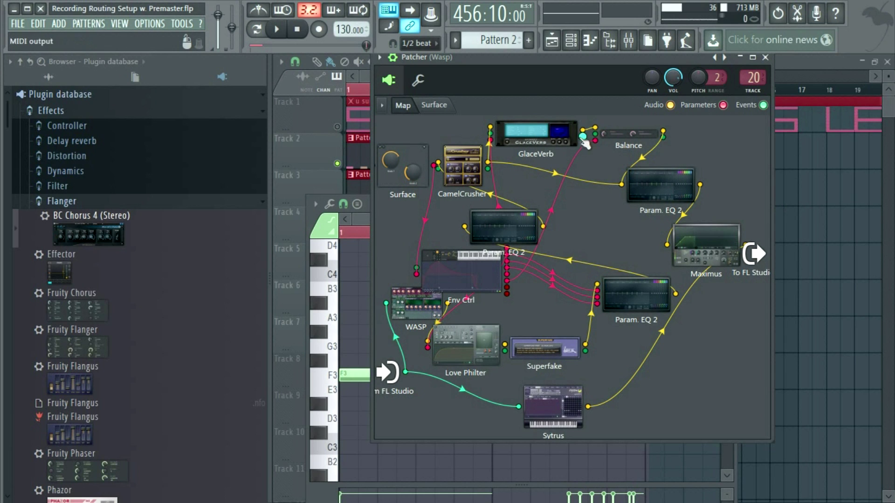
left_click_drag(634, 135, 624, 134)
left_click_drag(664, 189, 680, 177)
double_click(680, 177)
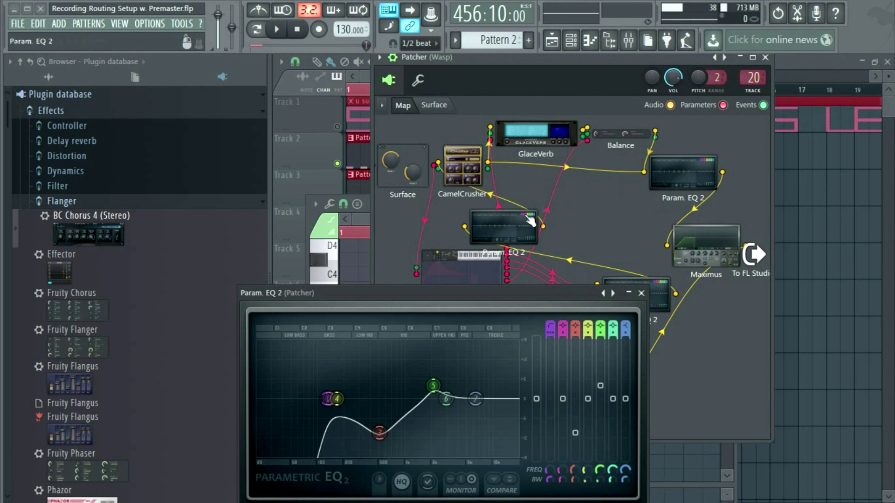
left_click_drag(423, 299, 467, 159)
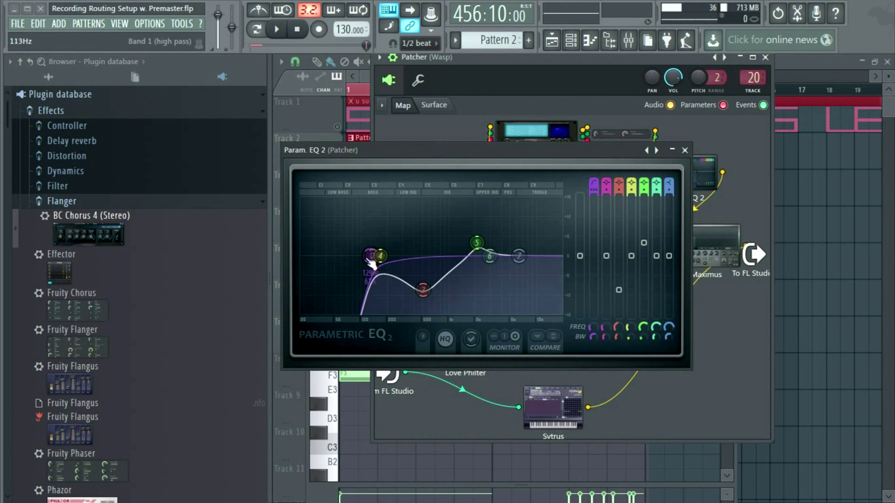
left_click(684, 151)
Move Sytrus closer to the From FL Studio input and review the oscillator harmonics of operators 1 and 2
left_click_drag(557, 417, 474, 417)
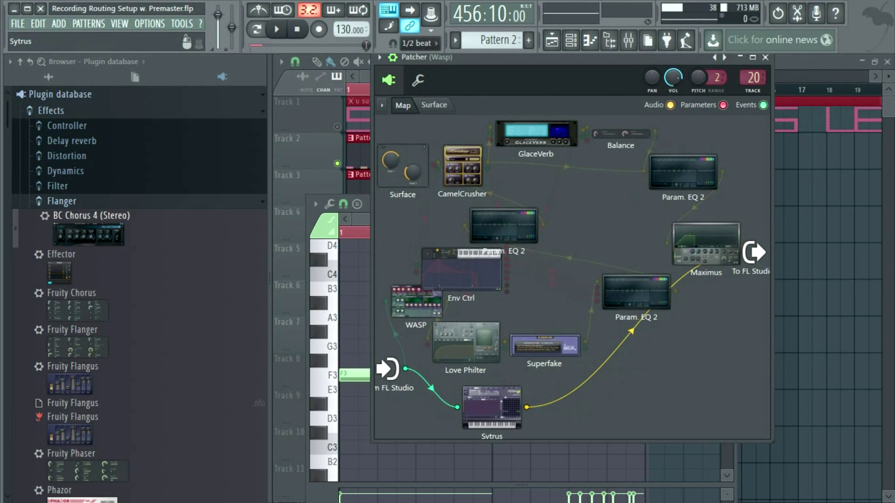
double_click(472, 410)
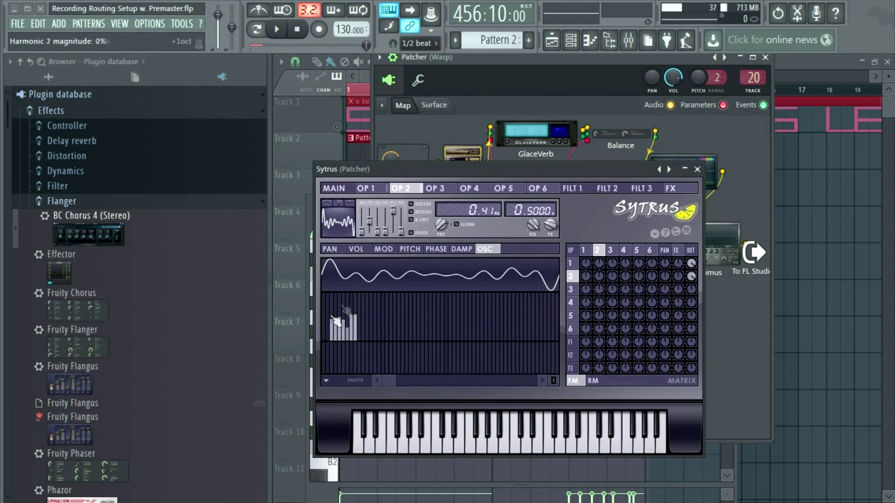
left_click(378, 189)
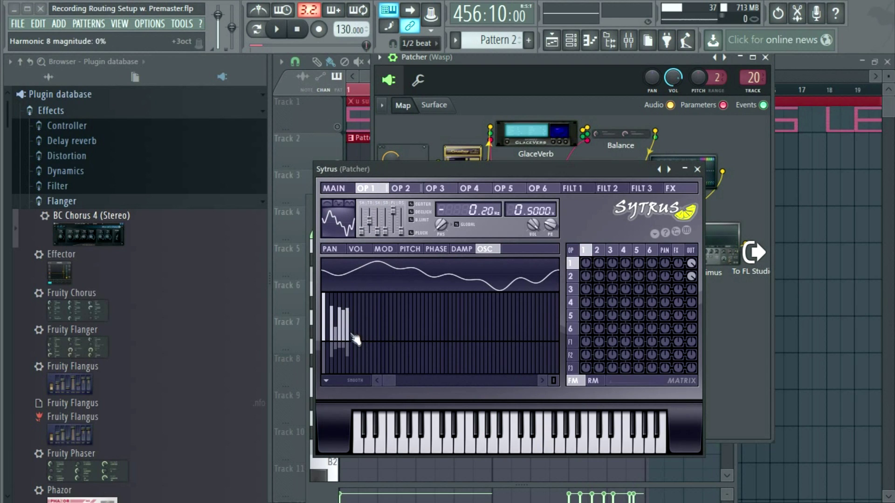
left_click(405, 190)
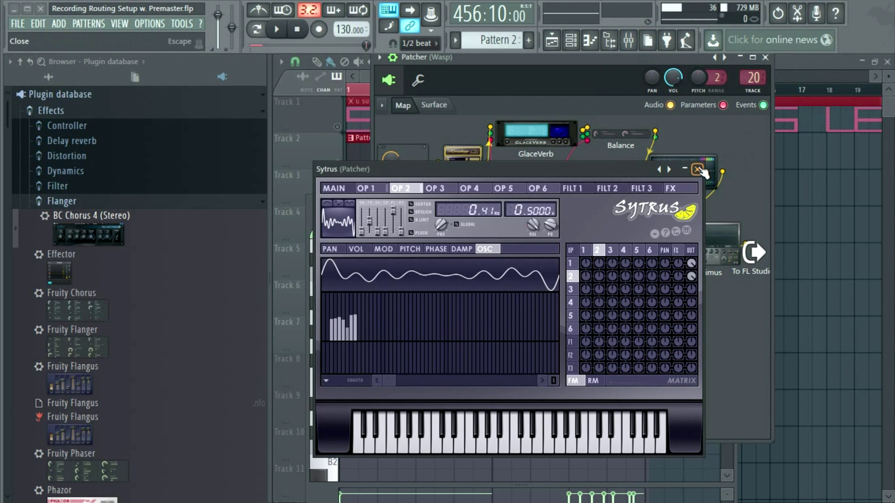
left_click(697, 169)
Reposition the Patcher window and line up the last Param. EQ 2 and Maximus ahead of the To FL Studio output
left_click_drag(606, 57, 531, 64)
left_click_drag(681, 253, 681, 263)
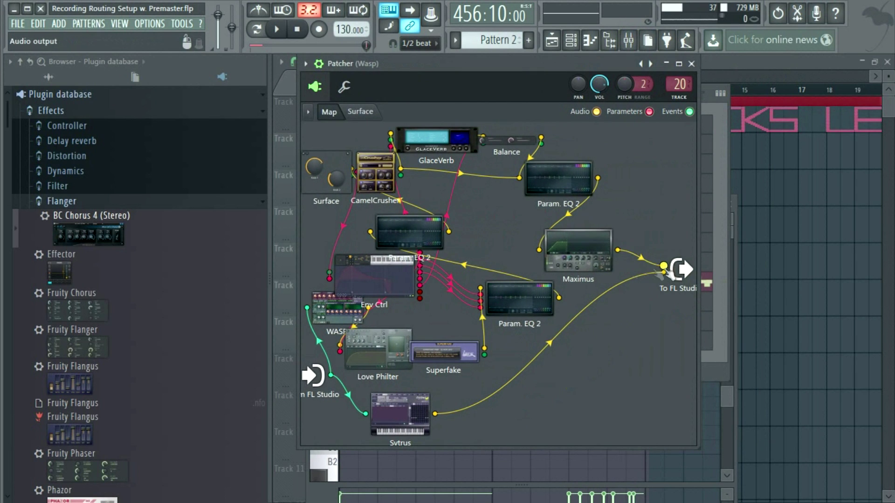
left_click_drag(585, 251, 617, 225)
left_click_drag(558, 179, 512, 228)
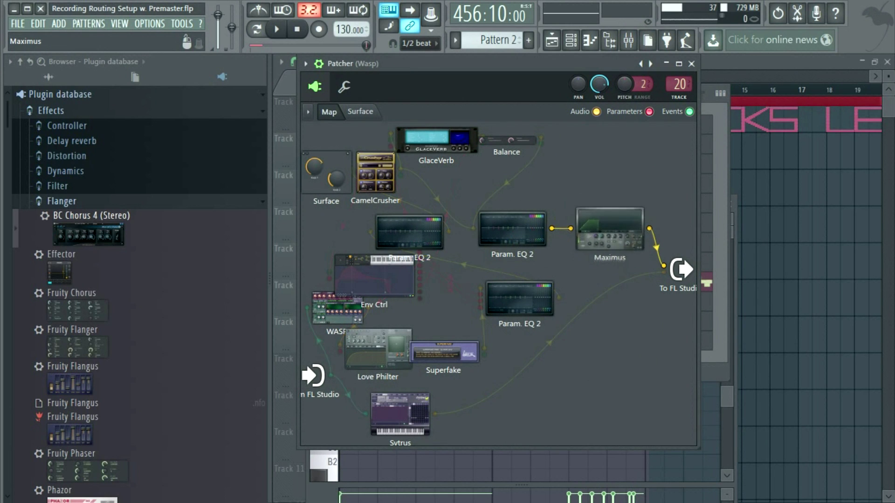
Open Maximus to examine its master band compression curve, and close both Maximus and the Wasp Patcher
double_click(620, 224)
mouse_move(478, 157)
left_mouse_down()
mouse_move(502, 138)
mouse_move(492, 183)
mouse_move(499, 157)
mouse_move(484, 152)
left_mouse_up()
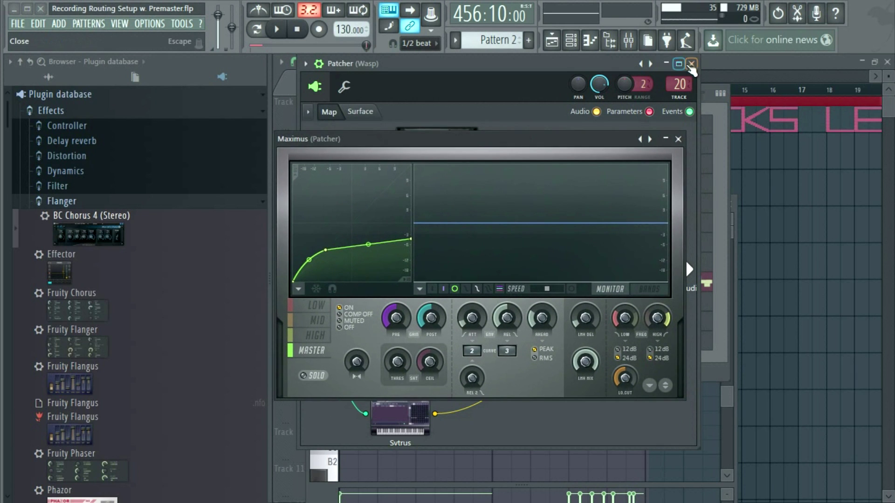
left_click(691, 64)
left_click(678, 138)
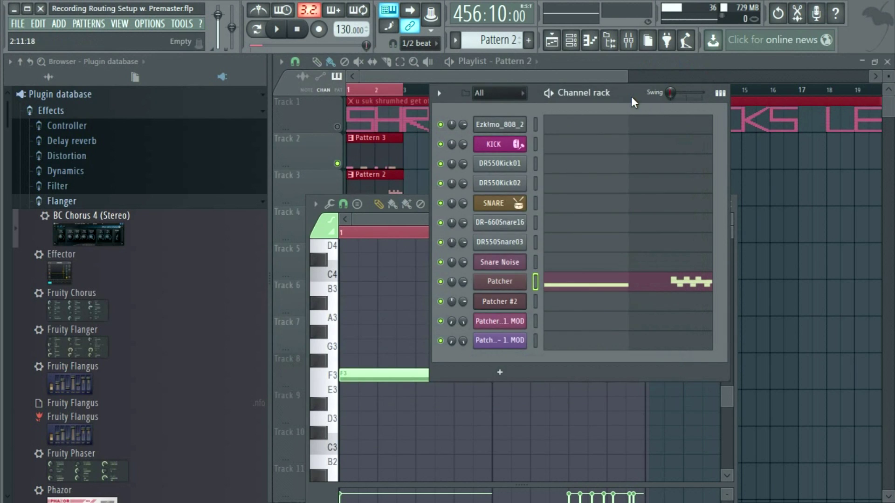
Open the short pattern clip on playlist Track 5 and bring up the Patcher #2 channel's module map
left_click_drag(632, 96, 638, 152)
left_click(551, 88)
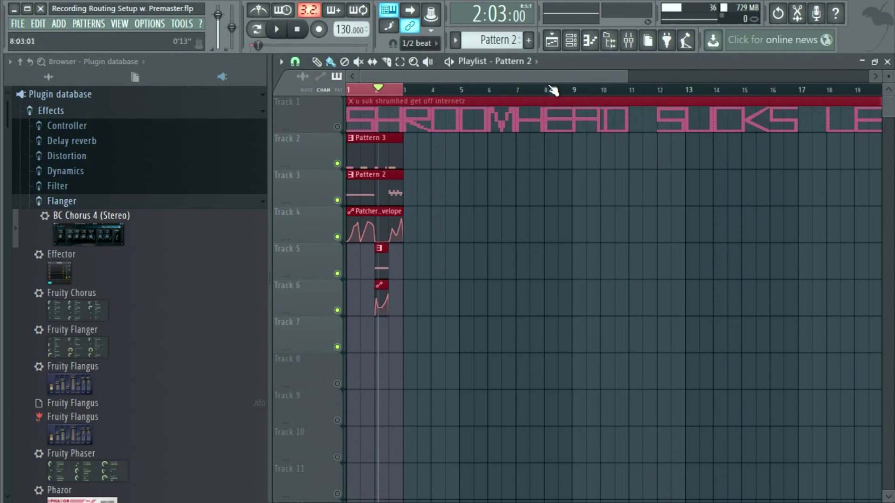
double_click(380, 273)
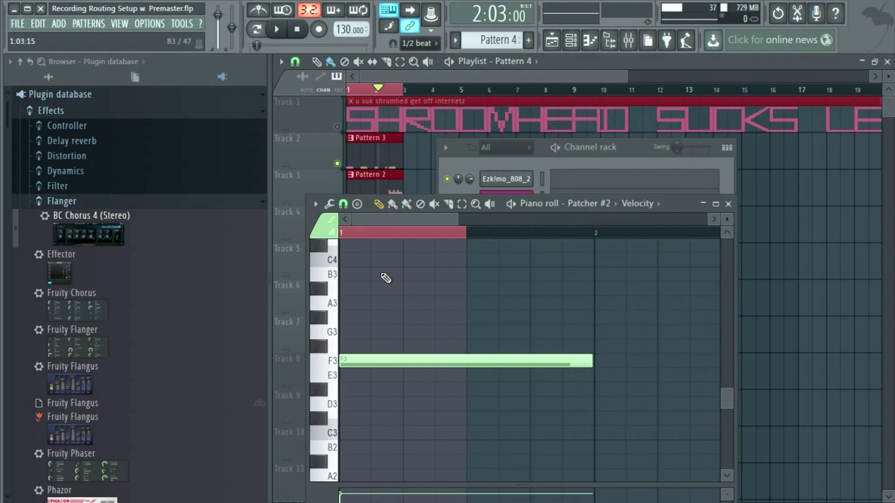
left_click(617, 163)
left_click(506, 357)
left_click_drag(405, 139, 469, 63)
Spread out Env Ctrl, Sytrus, the first Param. EQ 2 and Love Philter in the Patcher #2 map
left_click_drag(426, 233, 396, 156)
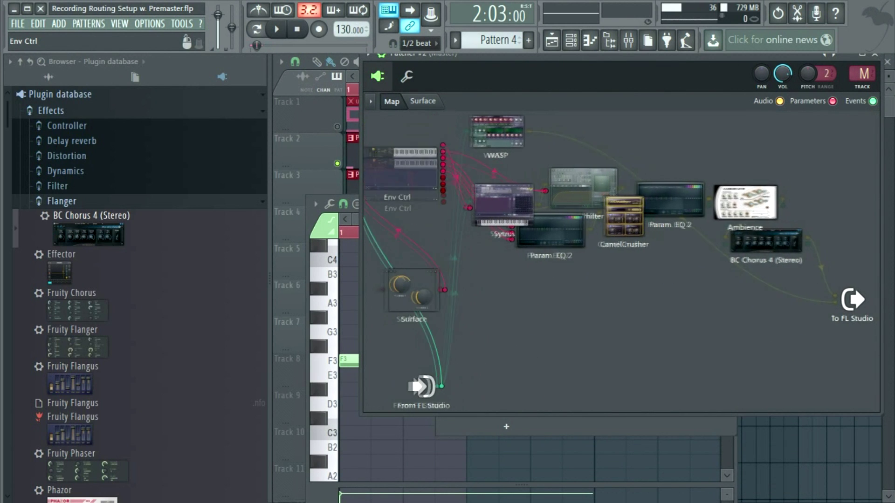
left_click_drag(474, 218, 458, 337)
left_click_drag(536, 230, 543, 163)
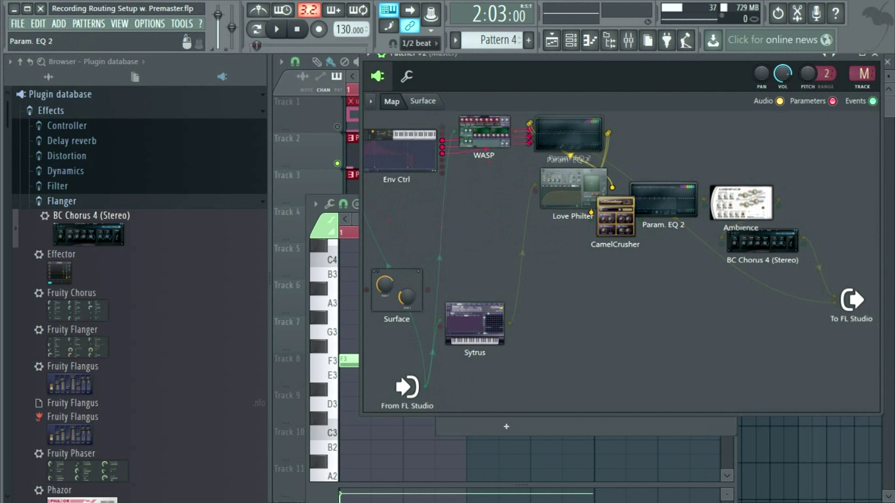
left_click_drag(587, 186, 516, 196)
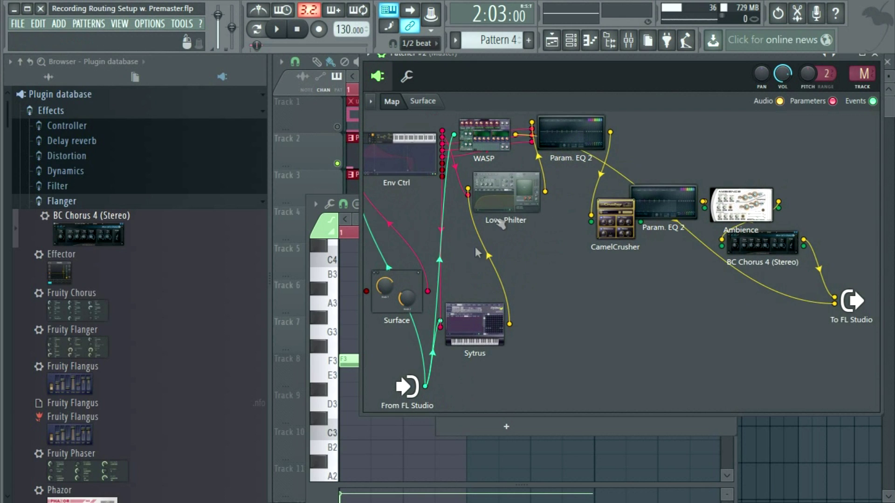
Open Sytrus in Patcher #2 and compare the waveforms and volume Mod X envelopes of operators 1, 2 and 3
double_click(475, 334)
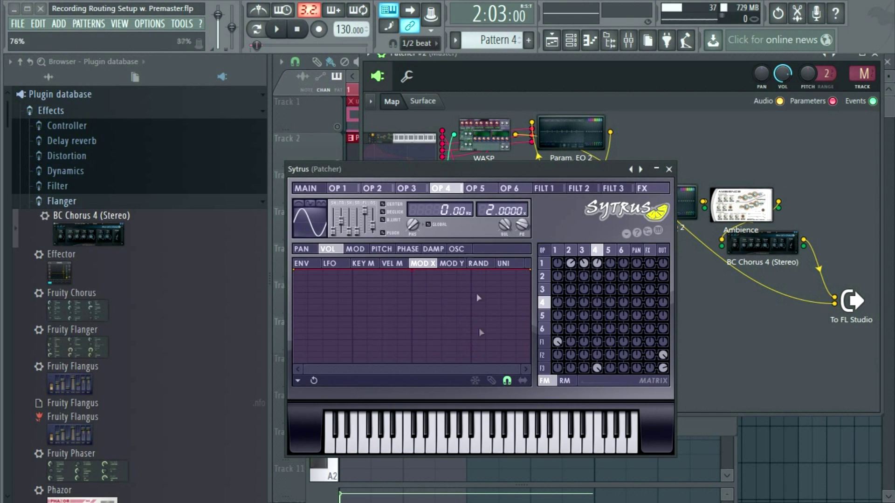
left_click(340, 188)
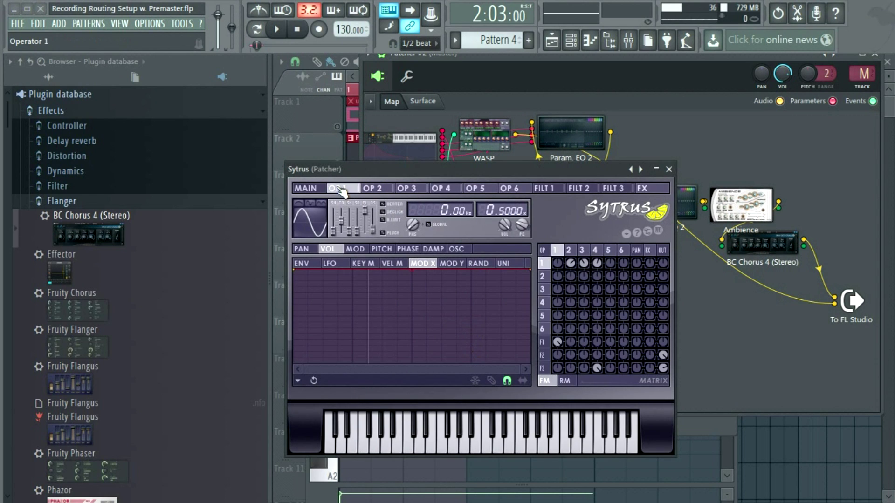
left_click(376, 190)
left_click(407, 190)
left_click(342, 194)
left_click(411, 190)
left_click(341, 189)
left_click(373, 188)
left_click(413, 189)
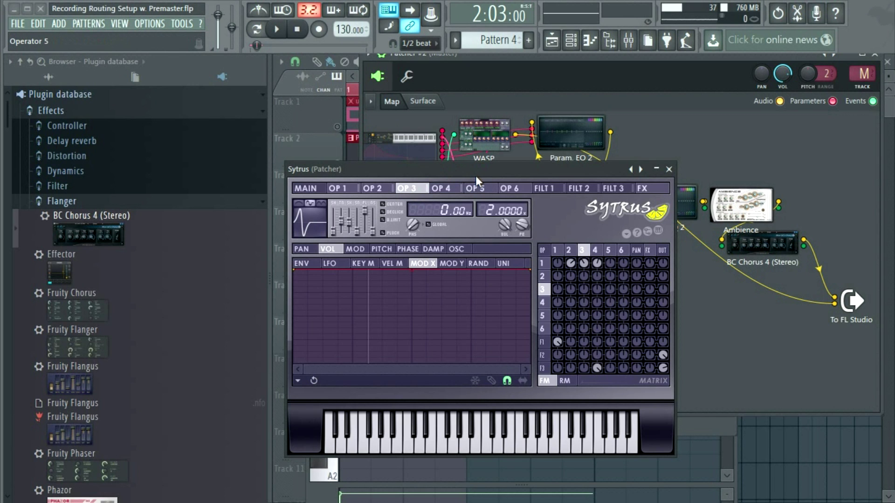
Move the Sytrus editor up, recheck operator 1, and examine the filter types of Filter 1 and Filter 2
left_click_drag(475, 169, 508, 131)
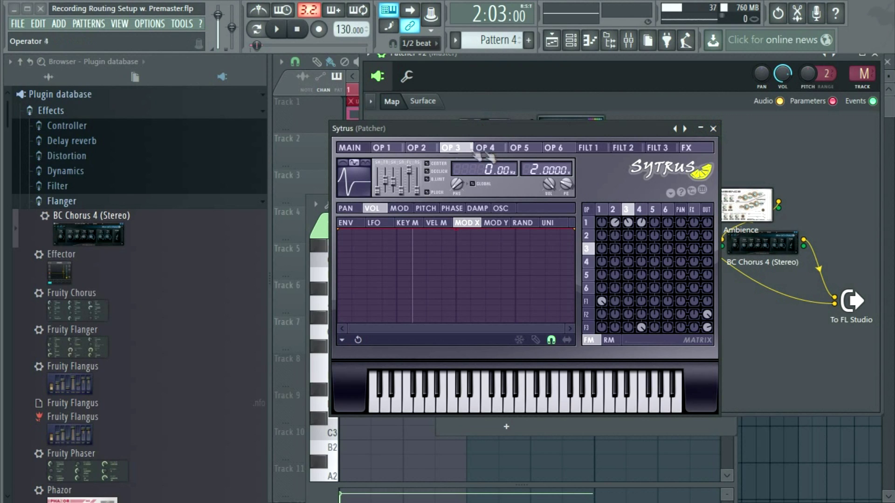
left_click(375, 148)
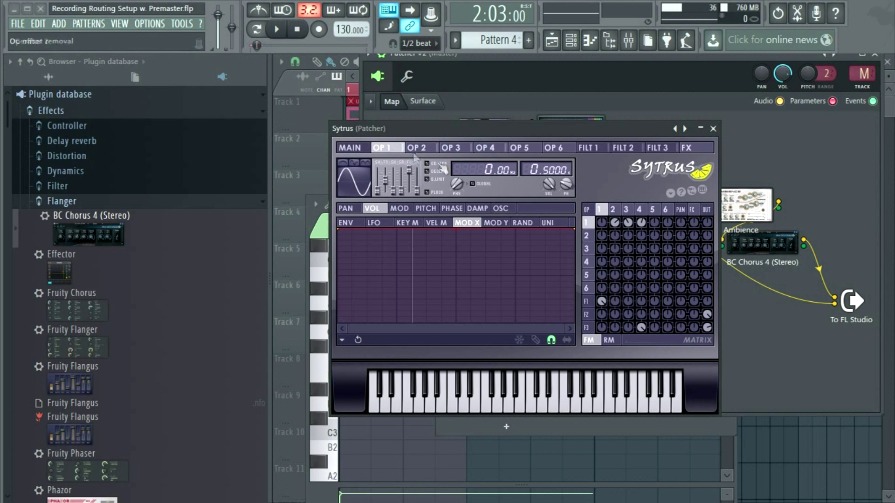
left_click(588, 147)
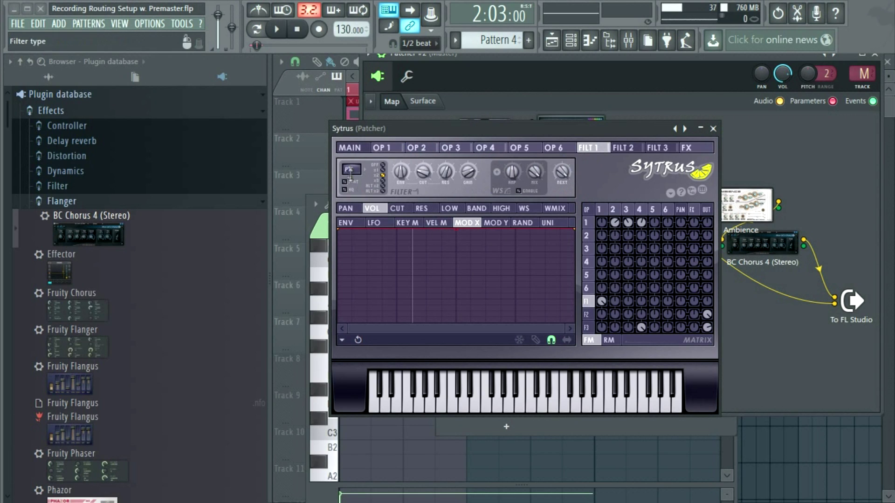
left_click(625, 147)
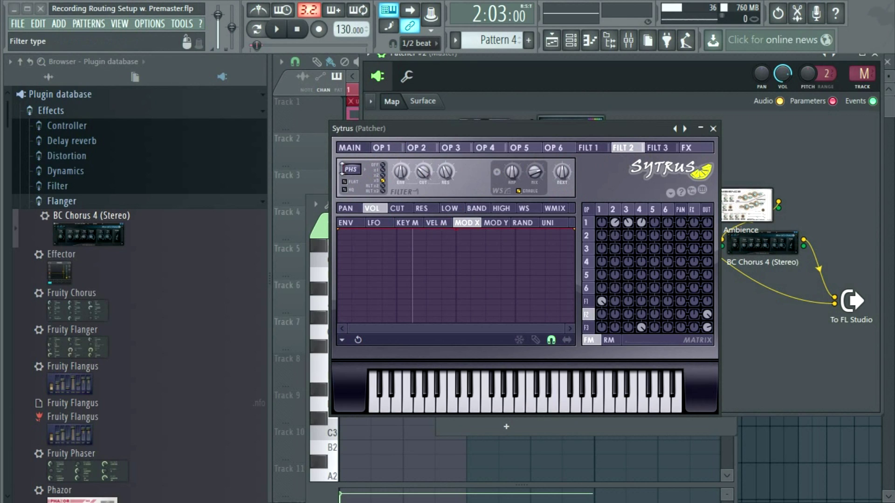
Examine the cutoff Mod X envelope of Sytrus's Filter 2 alongside operator 4 and Filter 3, and close Sytrus
left_click(398, 208)
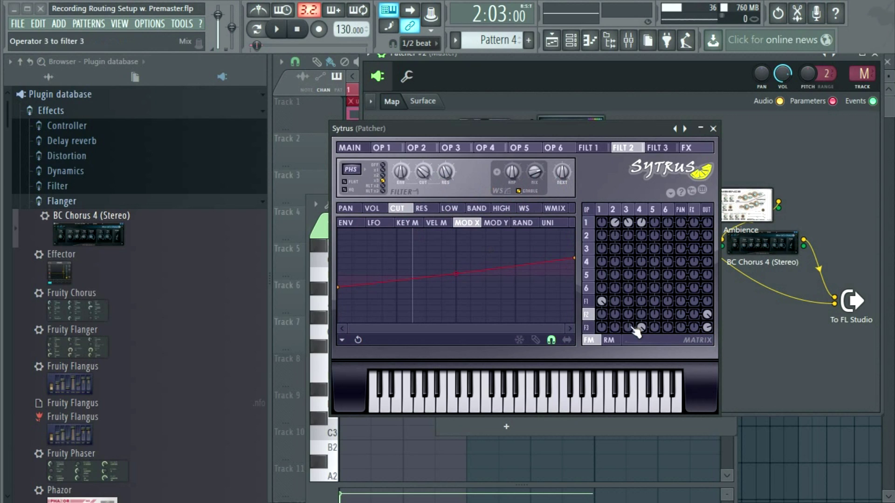
left_click(490, 147)
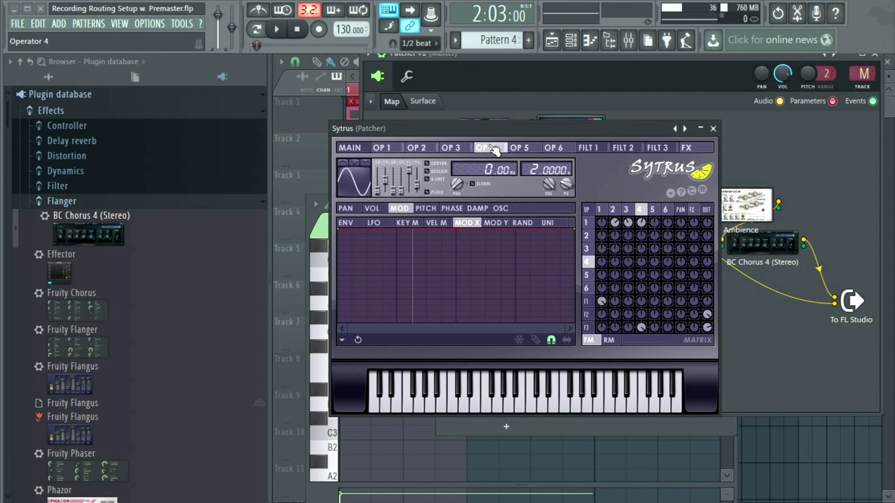
left_click(589, 329)
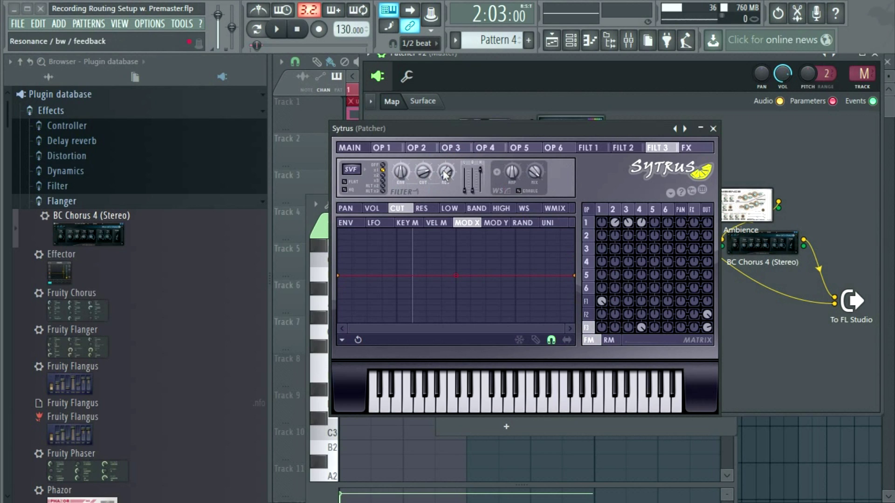
left_click(495, 149)
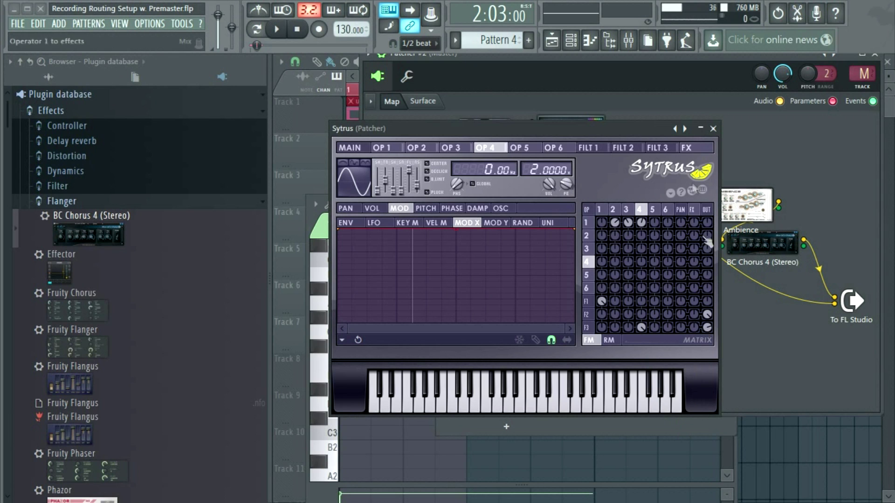
left_click(713, 129)
Move BC Chorus 4 up and Love Philter beside Sytrus in the map, and bring up Love Philter's editor
left_click_drag(754, 241, 832, 184)
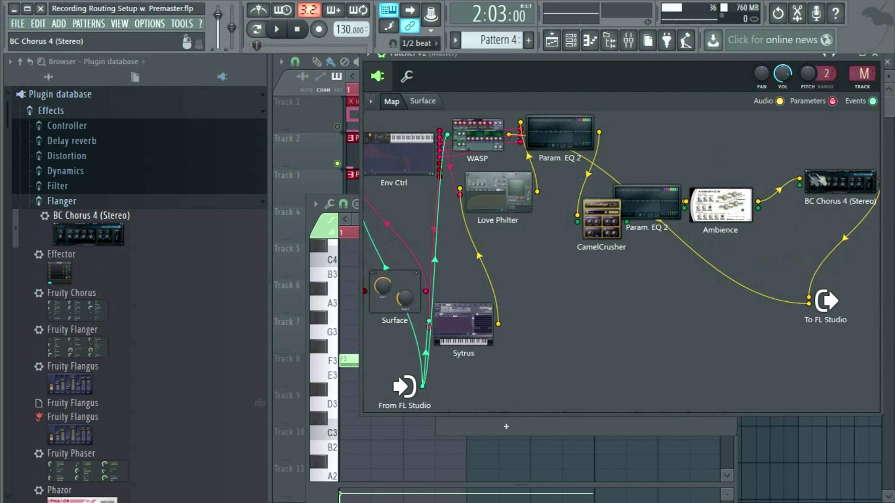
left_click_drag(503, 200, 533, 277)
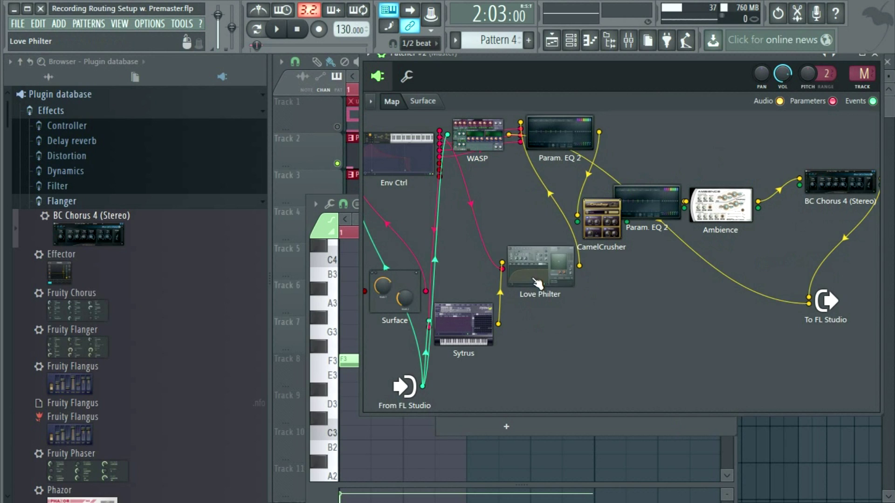
left_click(532, 277)
left_click(388, 128)
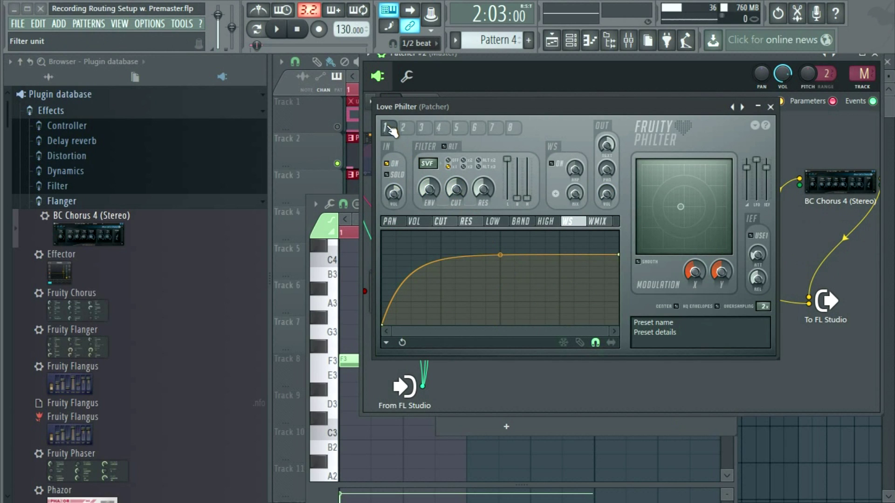
left_click_drag(483, 112, 475, 82)
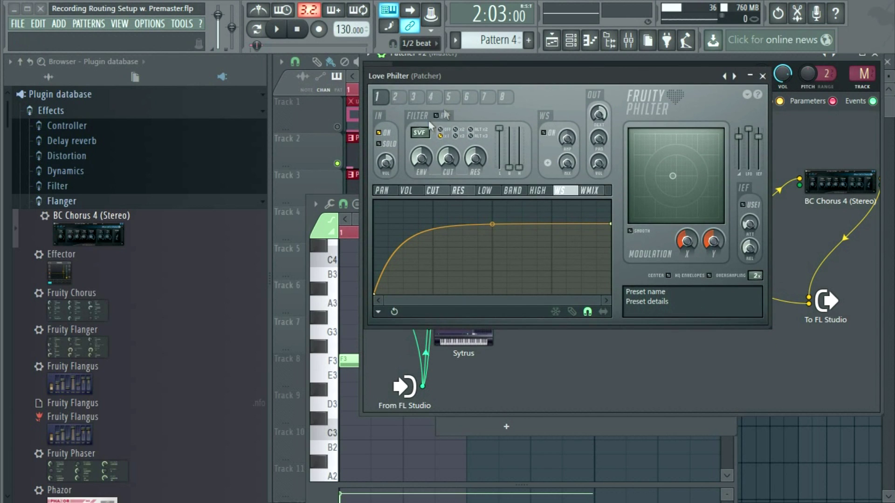
Compare the cutoff Mod X envelopes and filter types of Love Philter's units 1 to 4, and close the plugin
left_click(436, 190)
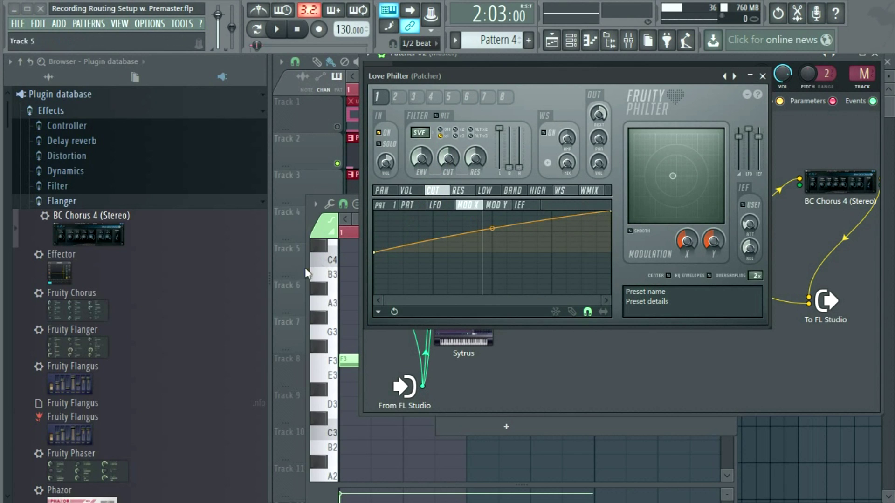
left_click(397, 98)
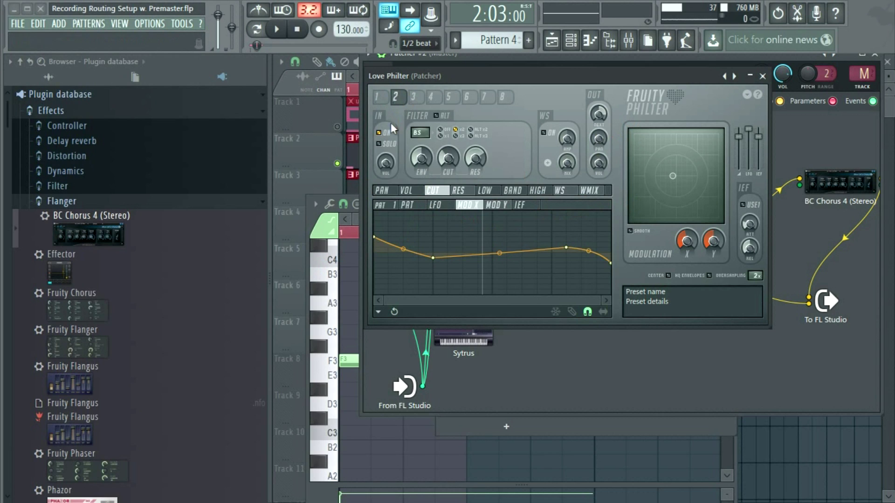
left_click(414, 96)
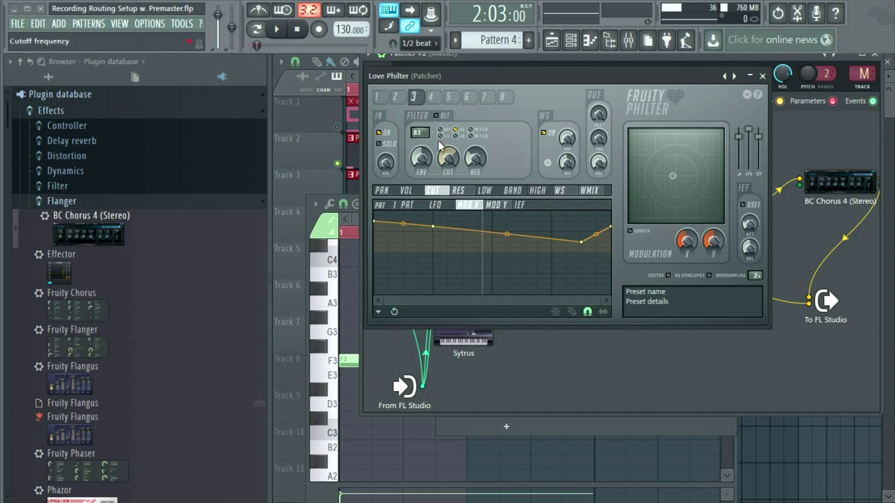
left_click(432, 97)
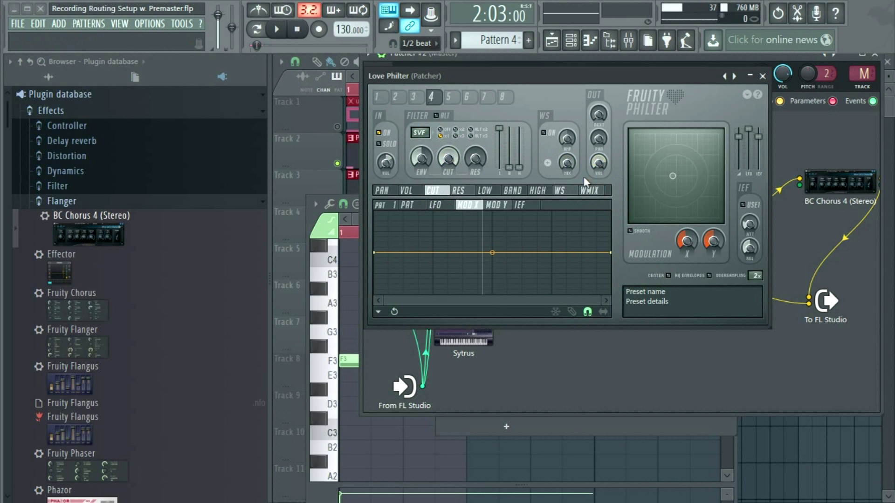
left_click_drag(676, 76, 562, 89)
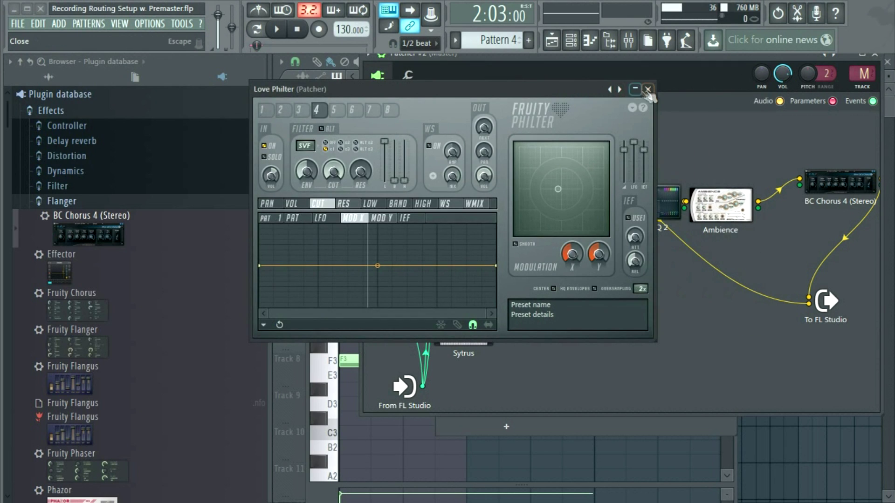
left_click(647, 89)
Spread out both Param. EQ 2 modules, CamelCrusher and WASP in the map, and inspect WASP's oscillator, envelope and distortion settings
left_click_drag(643, 198, 666, 153)
left_click_drag(602, 230, 676, 200)
left_click_drag(561, 133, 568, 238)
left_click_drag(478, 133, 517, 383)
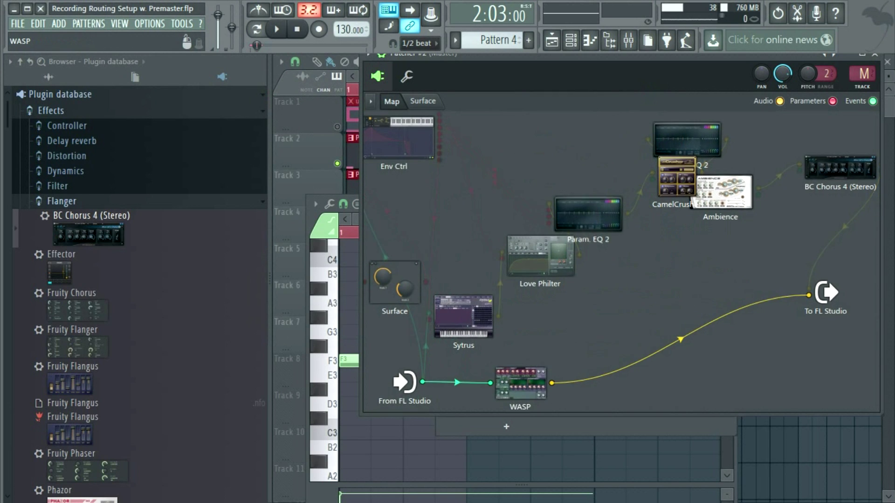
double_click(516, 382)
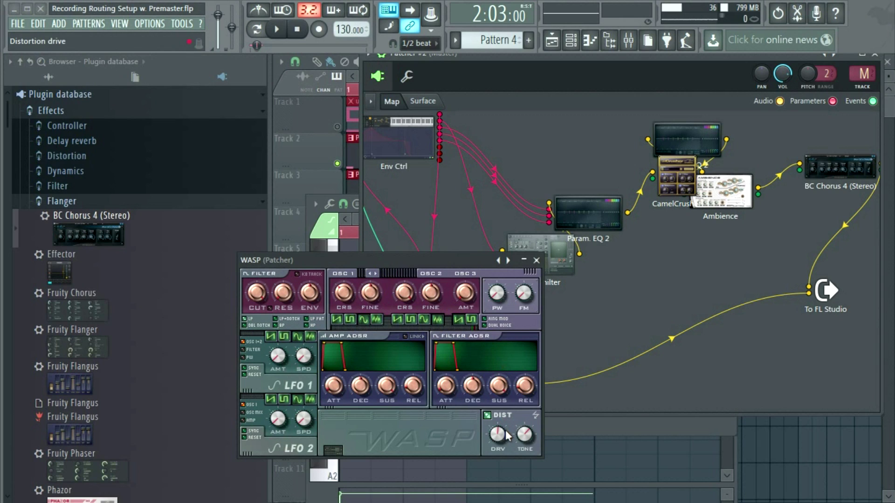
left_click(536, 260)
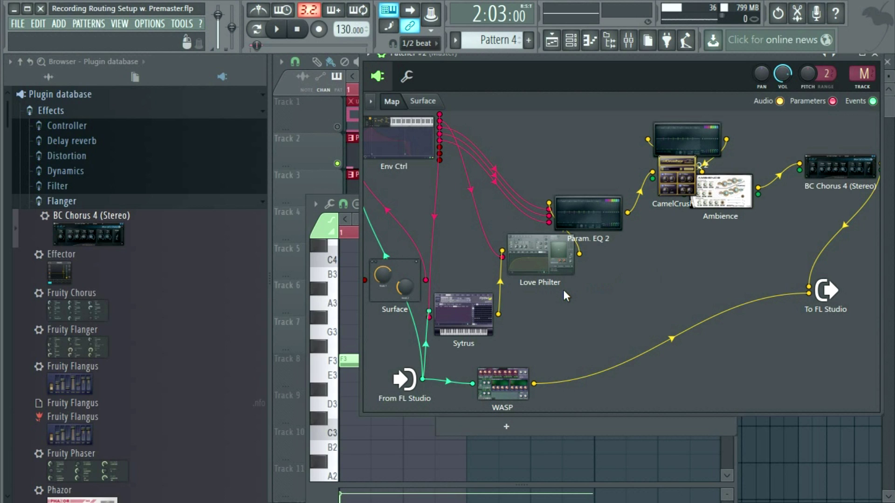
Arrange Sytrus, Love Philter and the first Param. EQ 2 in signal order, and inspect that EQ's band settings
left_click_drag(474, 332, 464, 281)
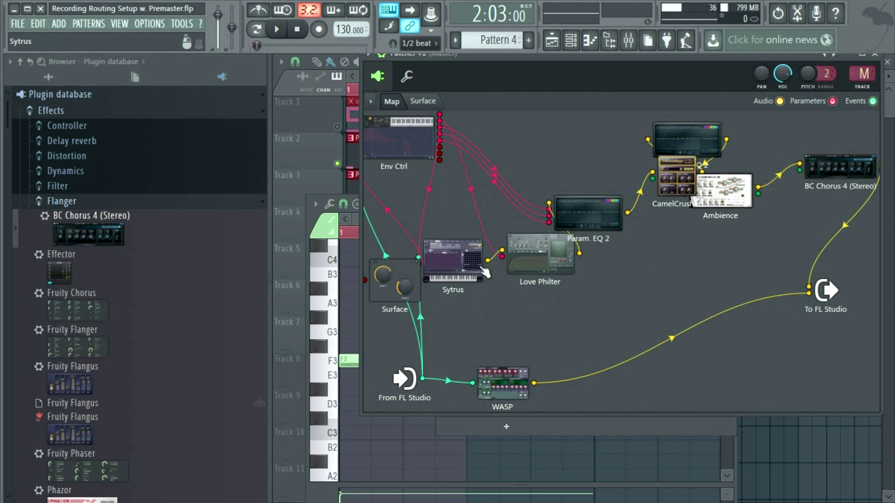
left_click_drag(540, 251, 520, 275)
mouse_move(588, 213)
left_mouse_down()
mouse_move(599, 238)
mouse_move(613, 223)
left_mouse_up()
left_click_drag(524, 282, 515, 245)
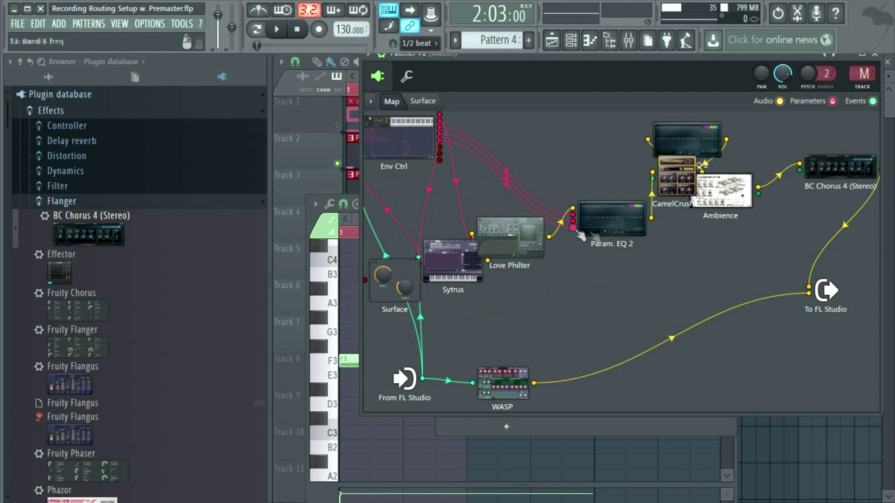
double_click(612, 227)
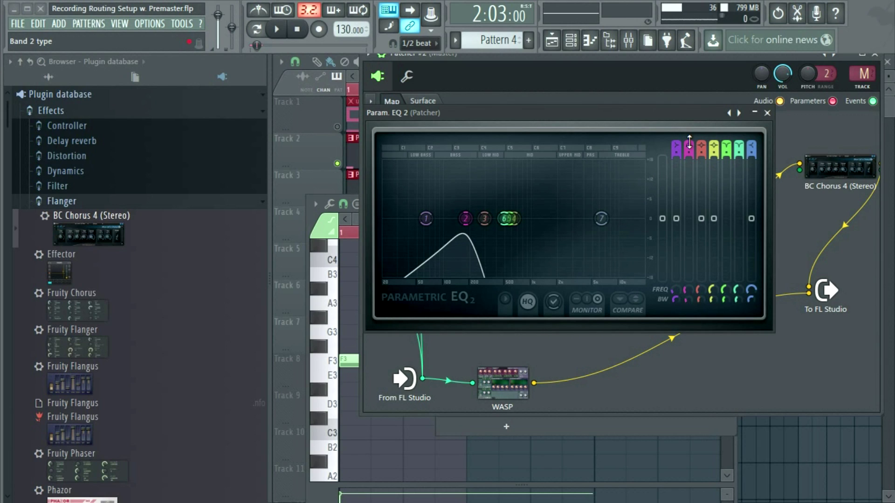
left_click(767, 113)
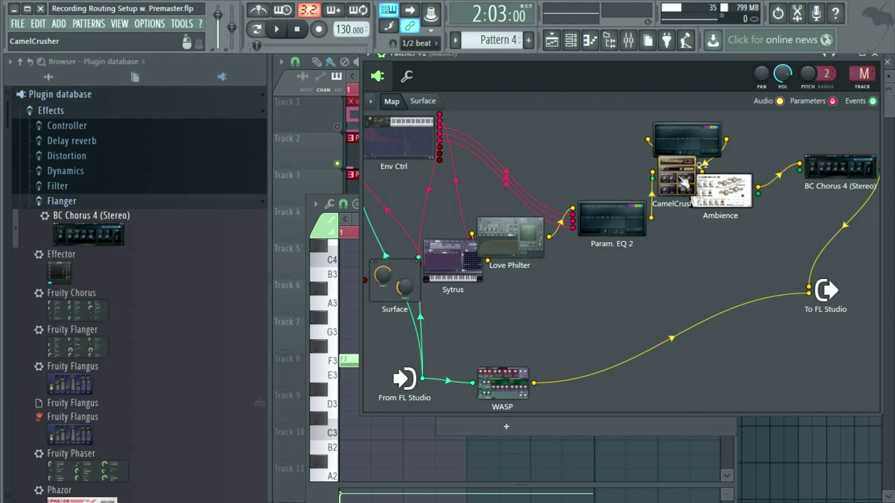
Place the first Param. EQ 2 and CamelCrusher side by side along the upper edge of the map
left_click_drag(604, 186, 543, 172)
left_click_drag(684, 184, 583, 142)
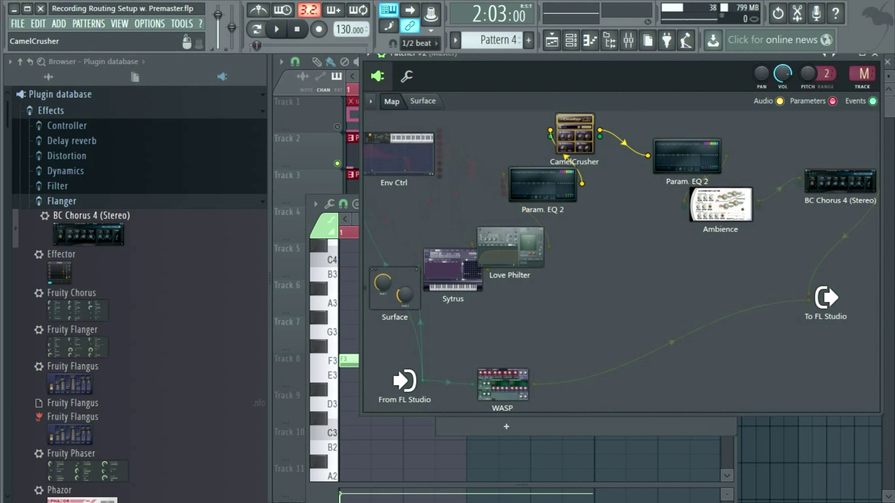
left_click_drag(549, 179, 506, 136)
left_click_drag(587, 155, 592, 148)
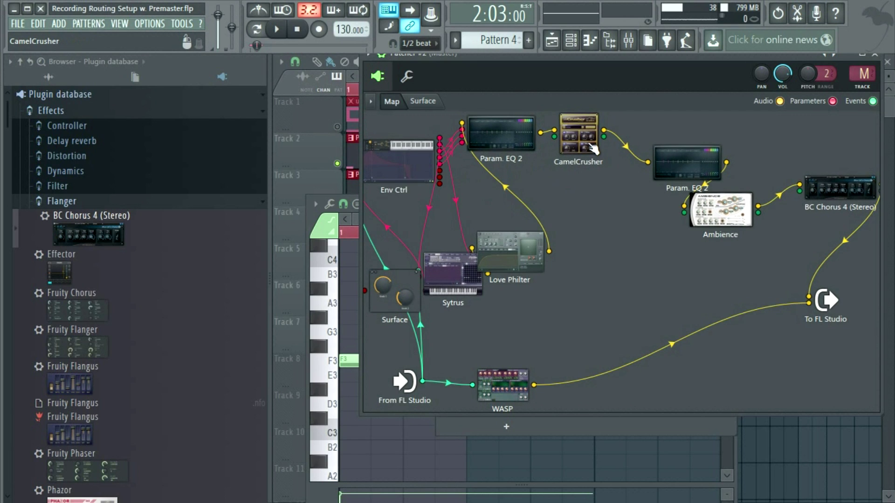
Open CamelCrusher, inspect its Distortion, Filter, Compressor and Master settings, and close it
double_click(587, 144)
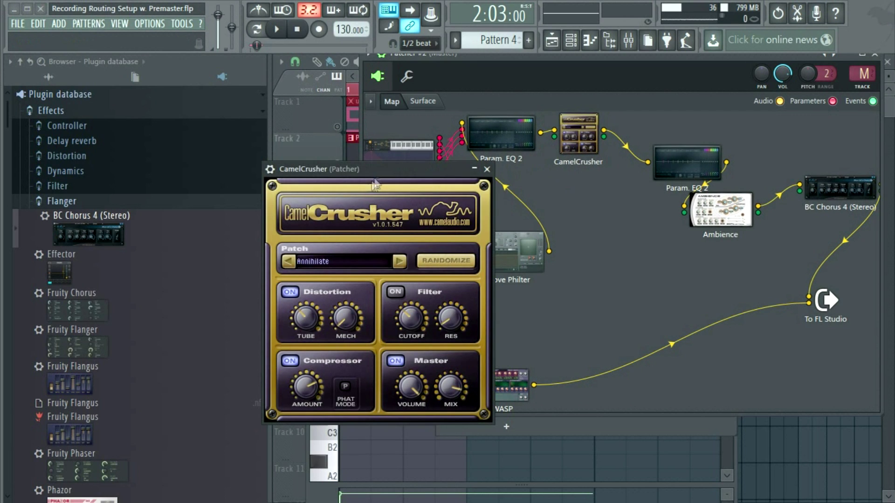
left_click_drag(372, 187, 410, 162)
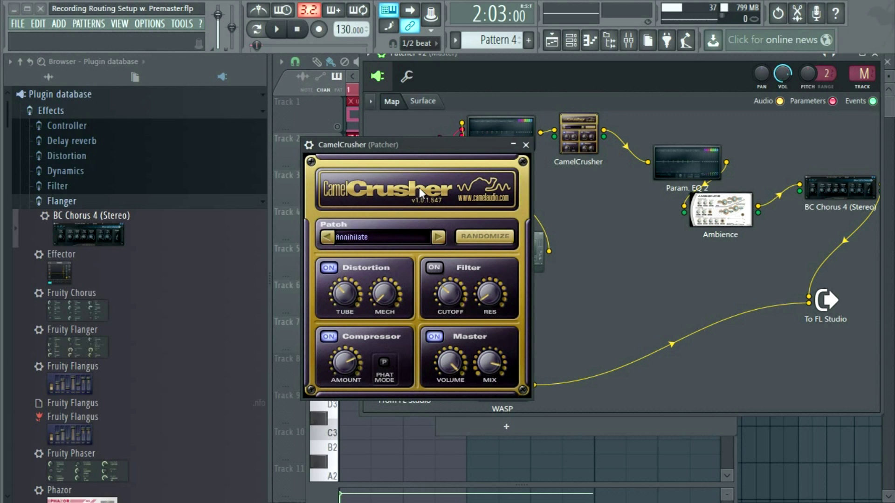
left_click_drag(430, 155, 390, 161)
left_click(486, 151)
Move the second Param. EQ 2 next to CamelCrusher and inspect its EQ curve
left_click_drag(722, 162, 658, 150)
left_click(659, 150)
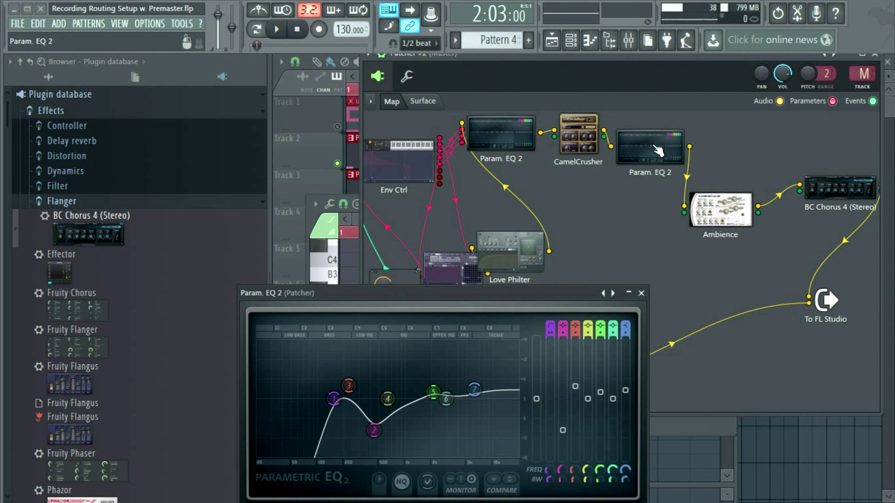
left_click_drag(510, 142, 501, 146)
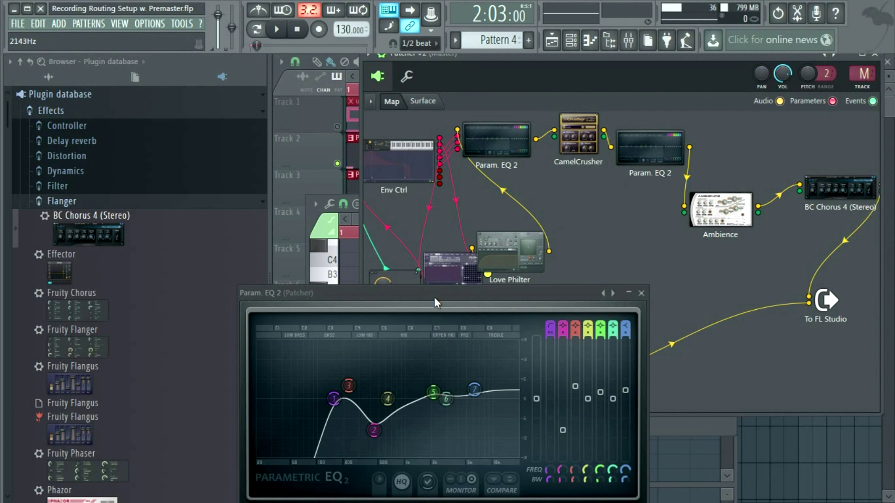
left_click_drag(435, 297, 449, 192)
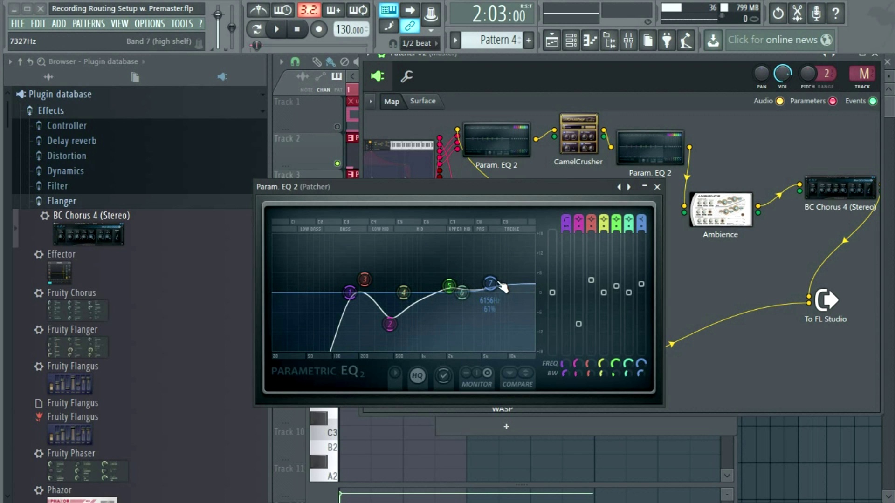
left_click(657, 187)
Move Ambience up beside the second Param. EQ 2 and inspect its reverb decay, shape, damping and dry/wet settings
left_click_drag(721, 210, 740, 170)
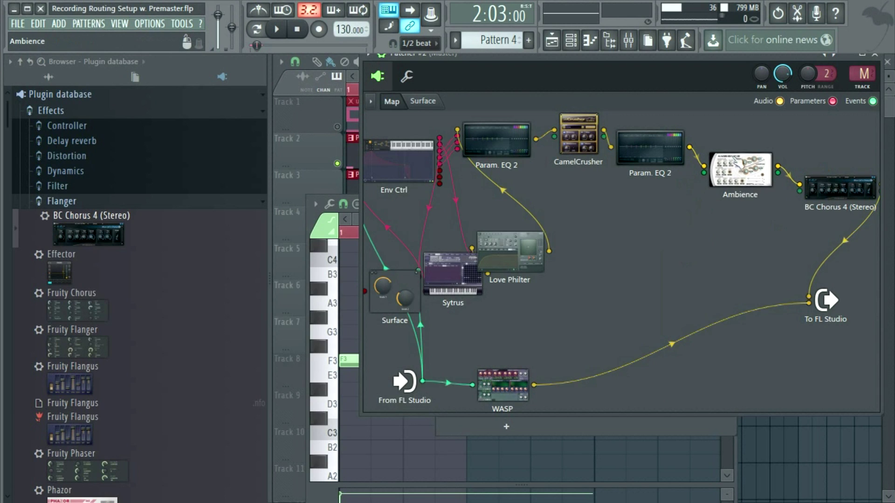
double_click(740, 170)
left_click_drag(466, 206, 471, 110)
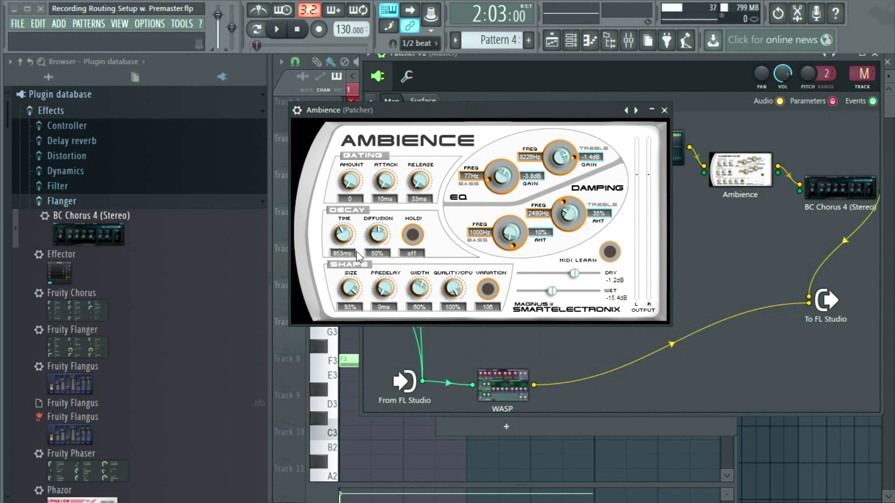
left_click_drag(512, 121, 513, 140)
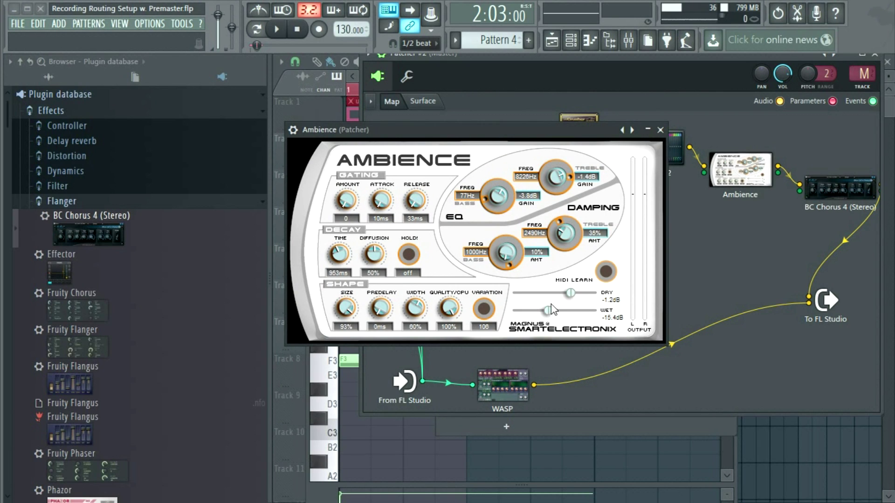
left_click(660, 130)
Inspect the settings of BC Chorus 4 (Stereo), and line it up with Ambience at the end of the map's upper row
left_click_drag(851, 193, 743, 239)
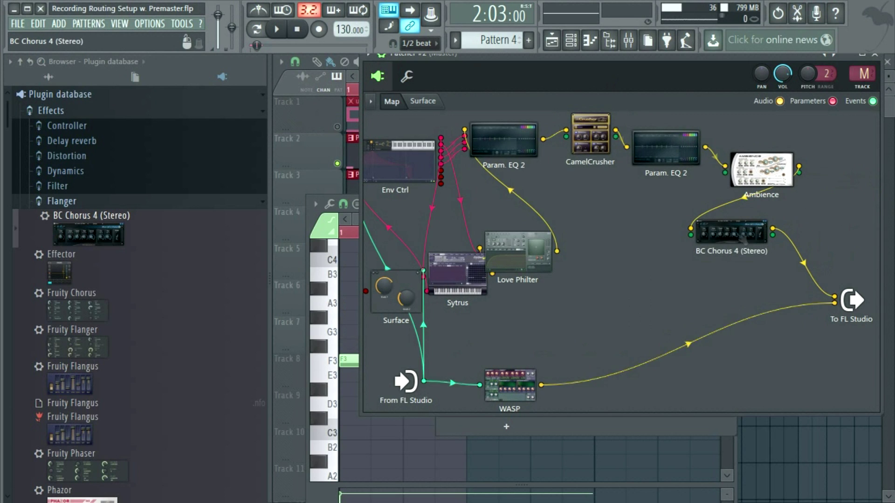
double_click(743, 239)
left_click_drag(493, 122, 555, 161)
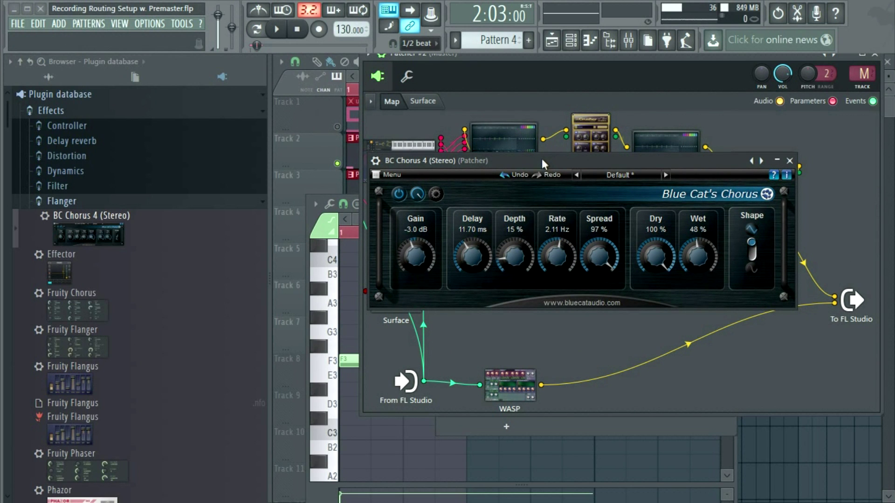
left_click_drag(555, 164, 532, 160)
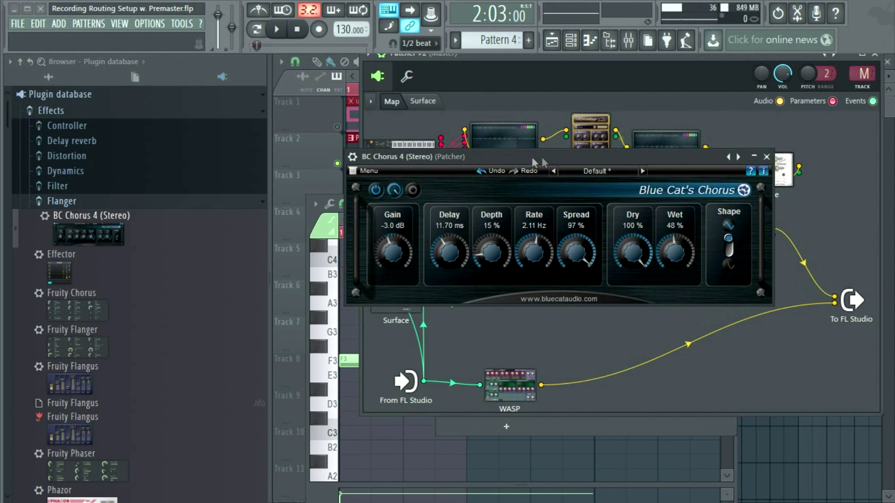
left_click(767, 157)
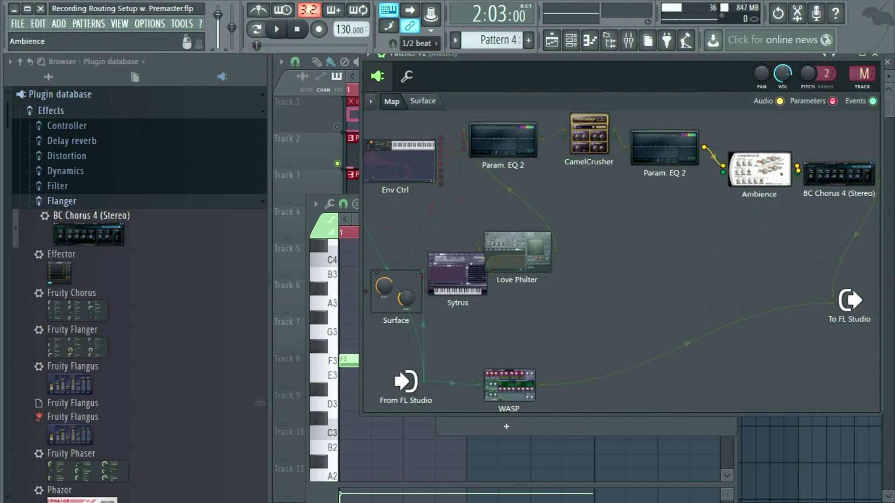
left_click_drag(755, 169, 742, 141)
left_click_drag(829, 177, 813, 163)
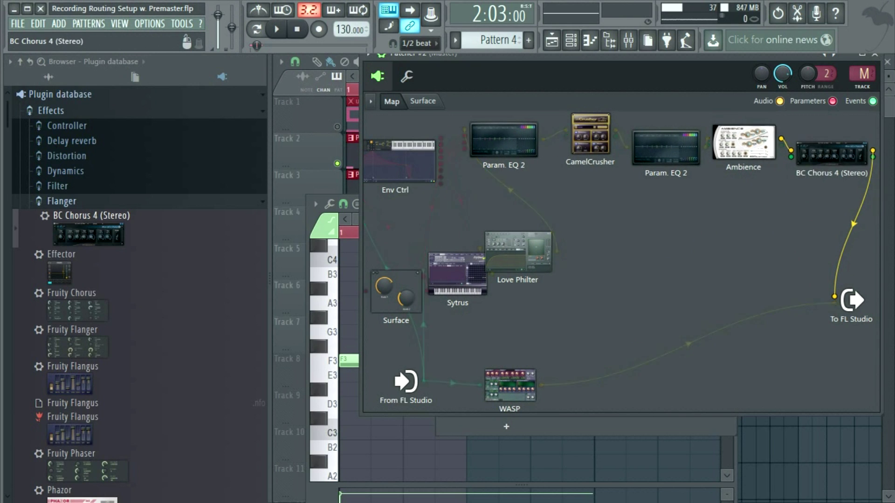
Route the Patcher #2 channel to mixer insert 23
left_click_drag(700, 54, 619, 74)
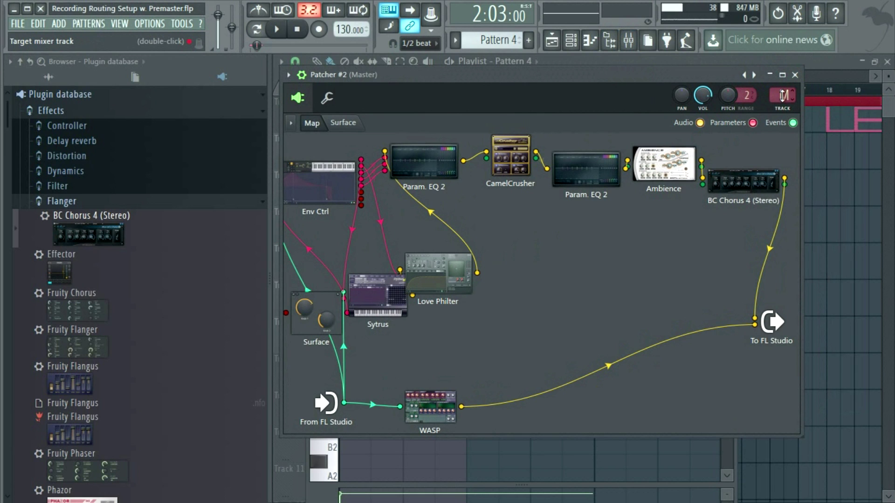
left_click(628, 40)
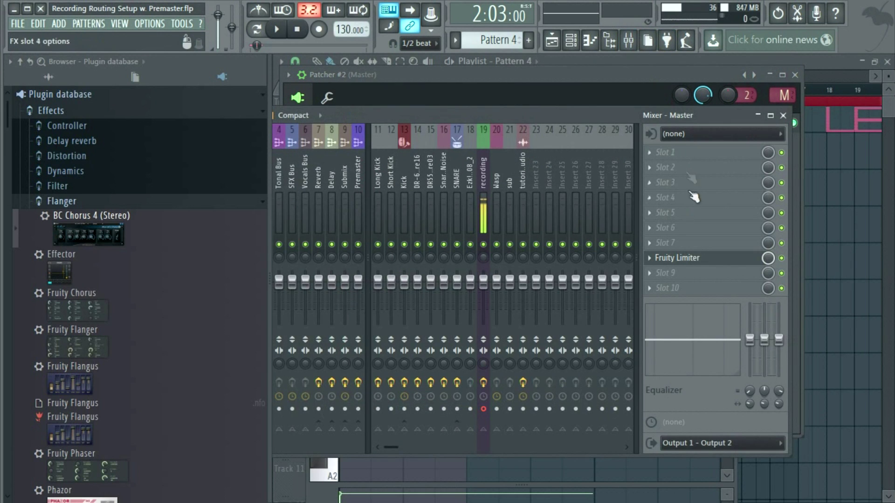
right_click(535, 213)
mouse_move(599, 205)
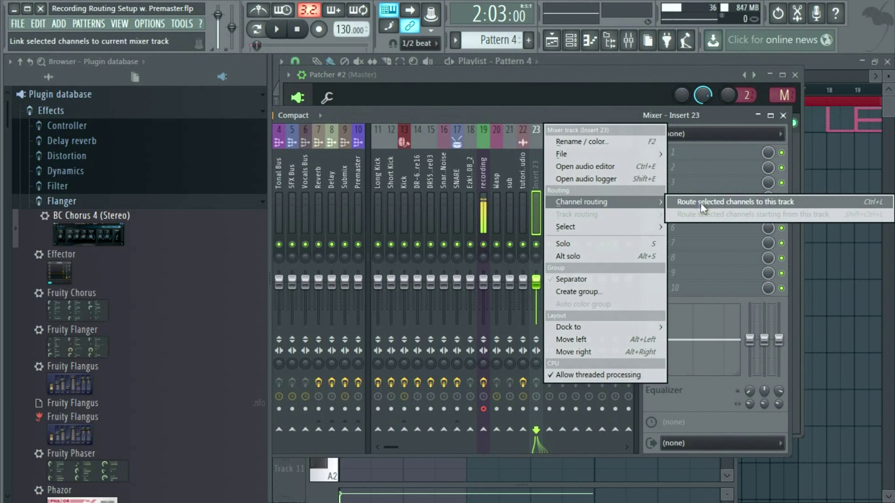
left_click(703, 205)
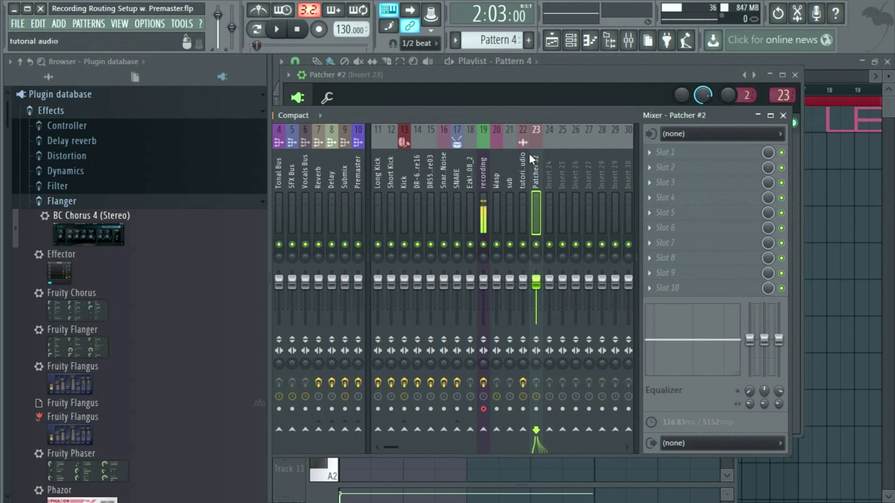
Delete the "u suk shrumhed get off internetz" clip from the playlist's Track 1 and unmute that track
left_click(833, 60)
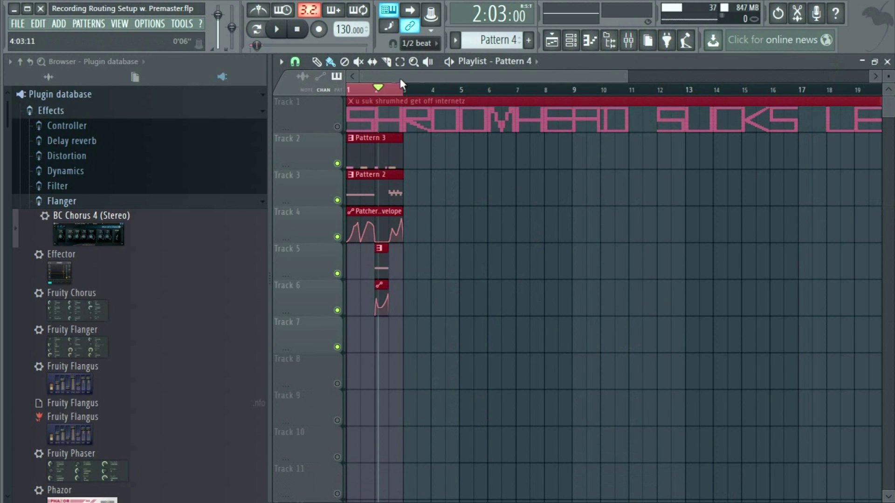
right_click(361, 101)
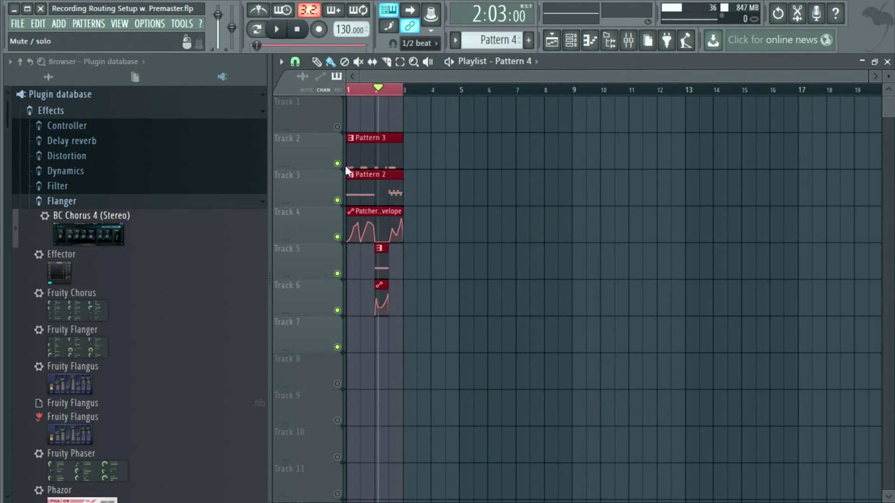
scroll(359, 91, "up", 3)
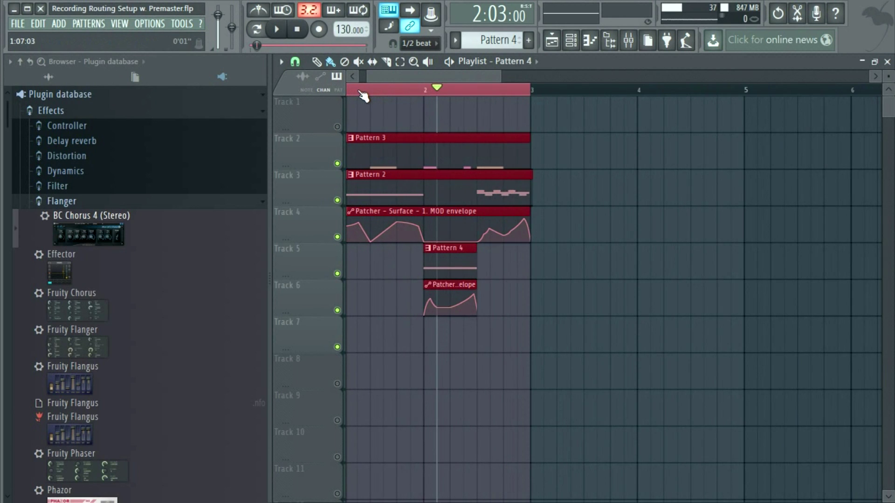
scroll(365, 91, "down", 4)
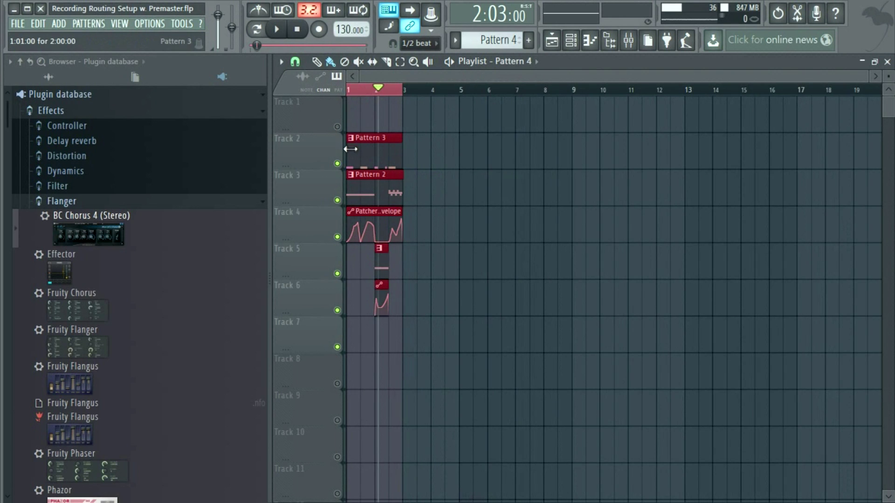
left_click(337, 126)
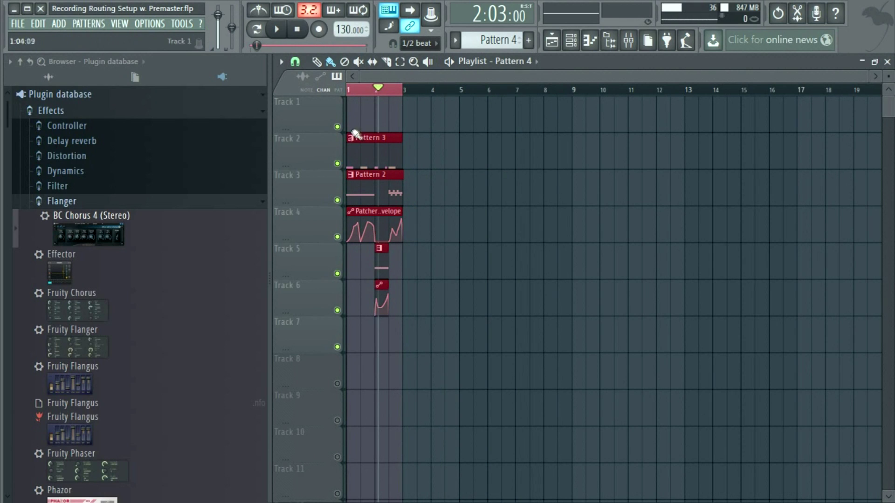
Place Pattern 5 on Track 1 at bar 3 and set the playback time selection over bar 3
left_click(410, 118)
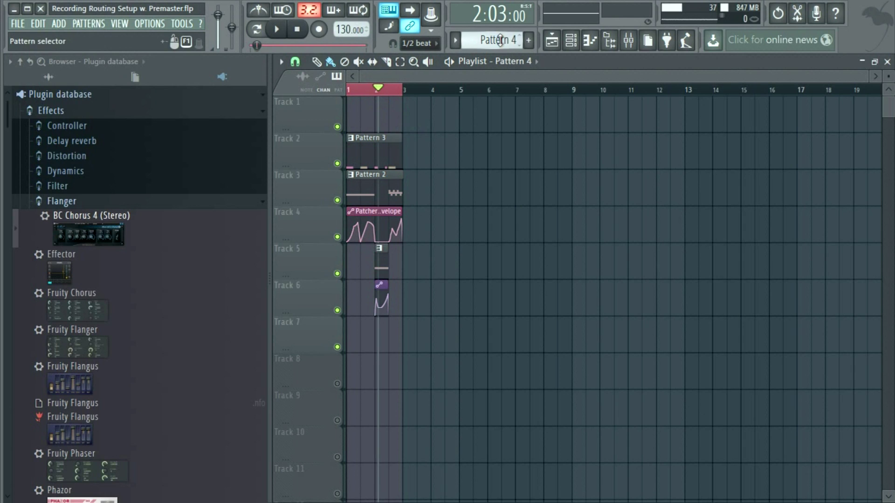
scroll(493, 41, "down", 1)
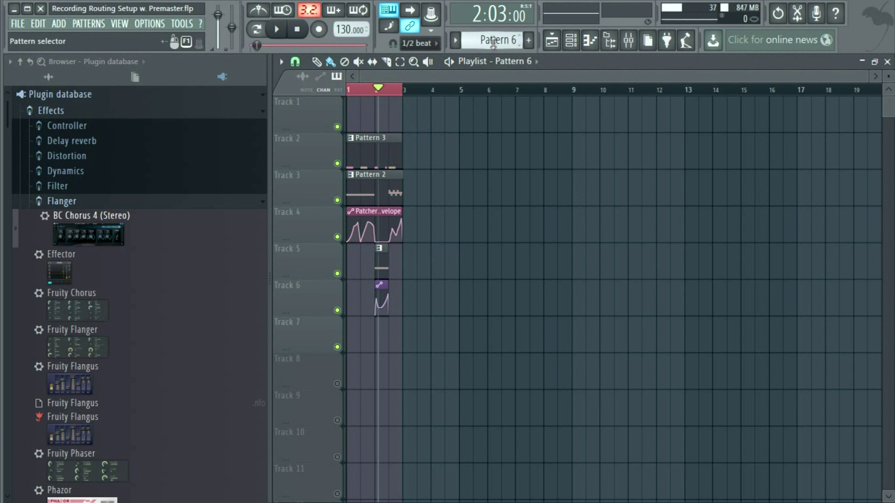
left_click(416, 114)
left_click_drag(402, 89, 433, 91)
scroll(434, 90, "up", 2)
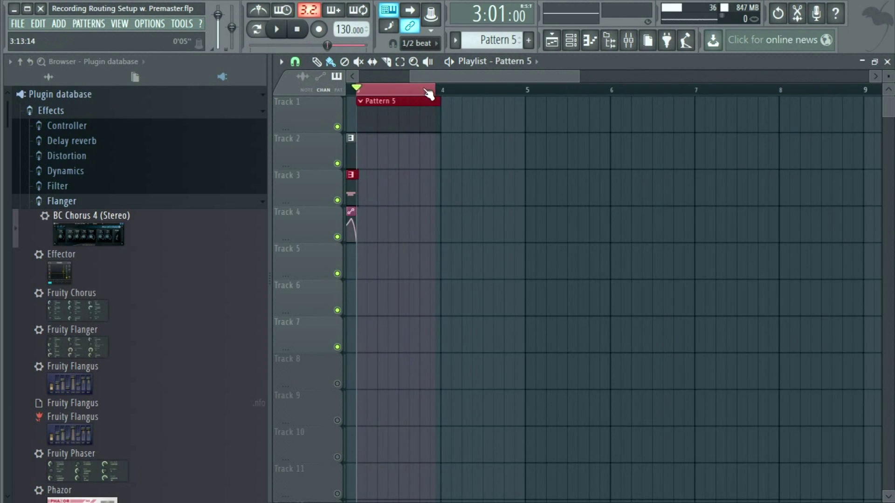
scroll(413, 72, "up", 2)
left_click_drag(413, 71, 431, 75)
Show the channel rack and filter it to the synth group
key("F6")
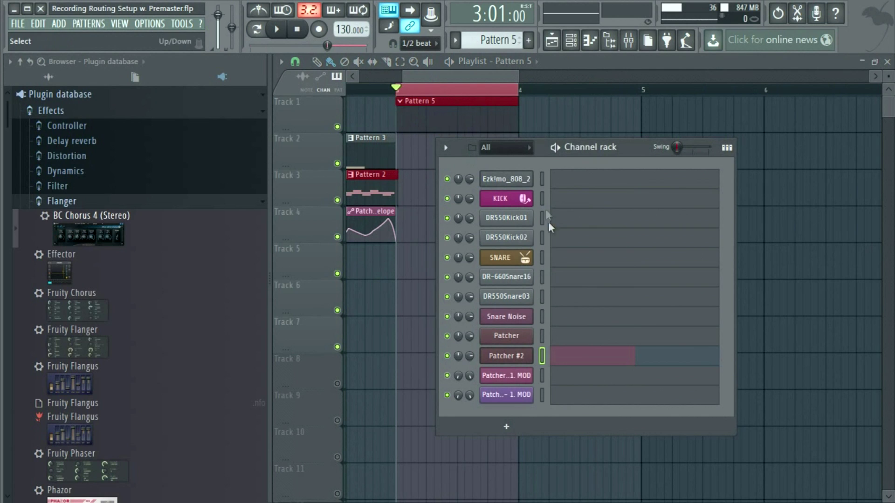
left_click(509, 148)
left_click(510, 243)
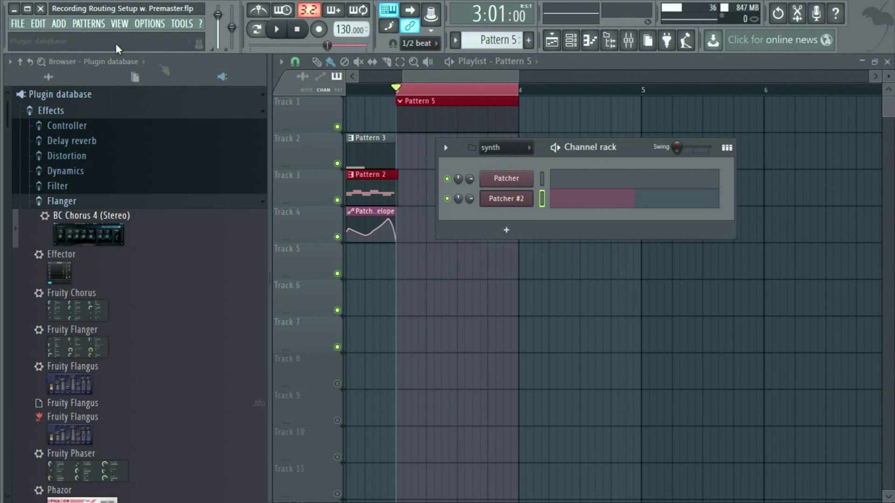
Add a new Patcher channel, move its window up, and widen it
left_click(59, 23)
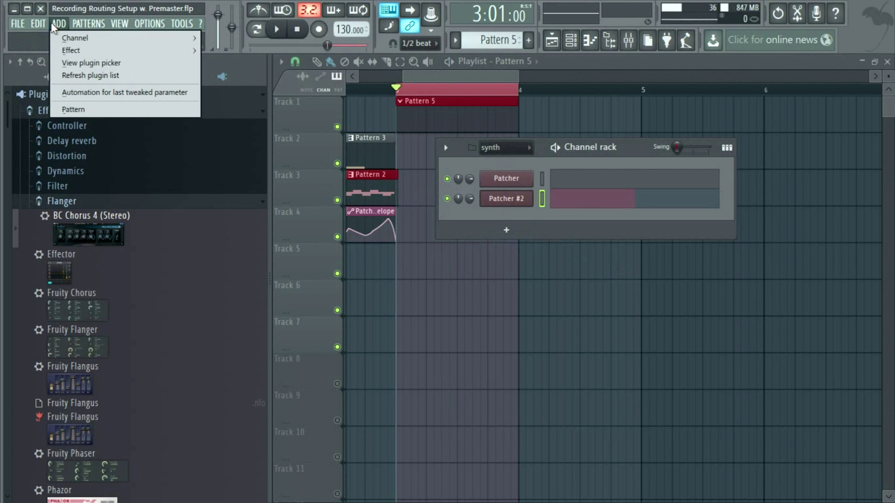
mouse_move(79, 40)
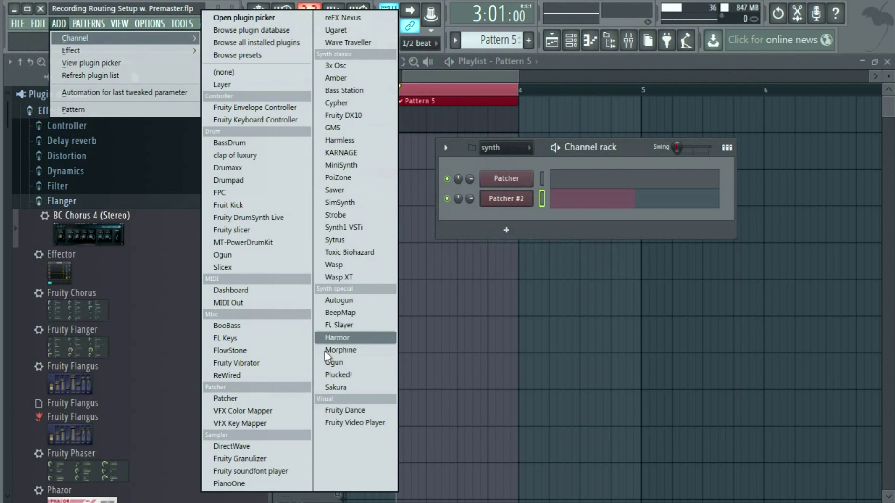
left_click(252, 397)
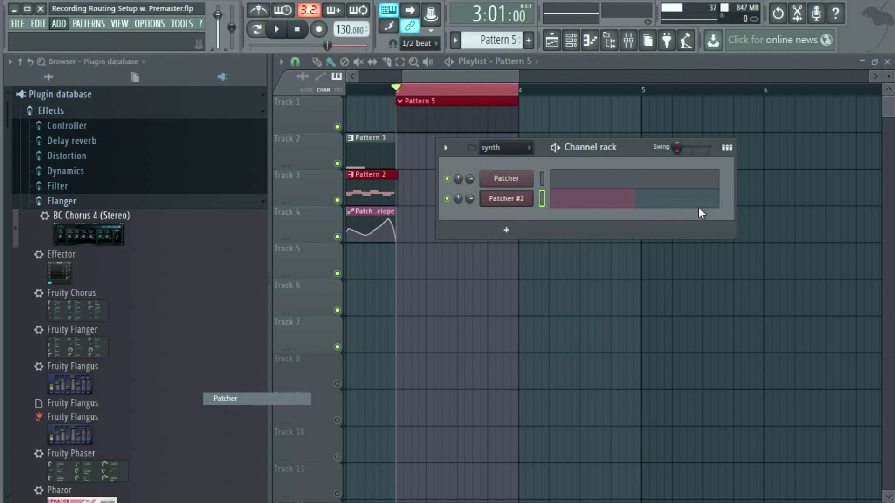
left_click_drag(438, 141, 491, 57)
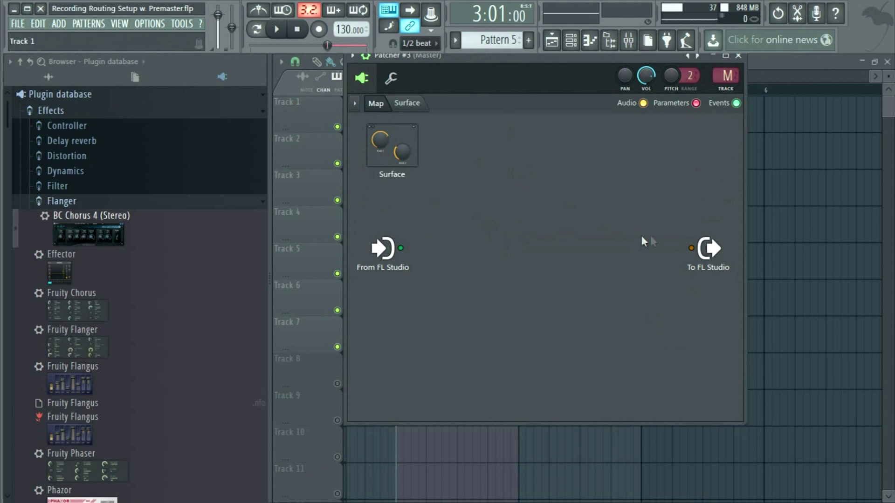
left_click_drag(743, 228, 867, 238)
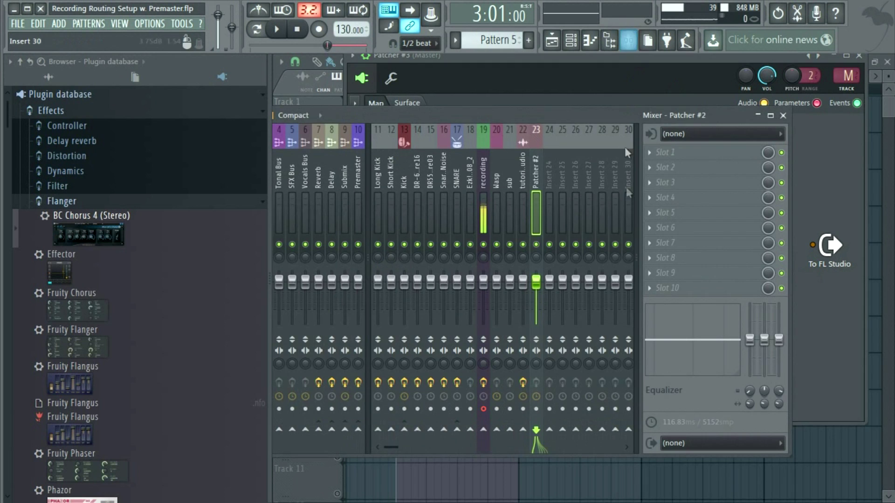
Route the Patcher #3 channel to mixer insert 24
left_click(629, 41)
right_click(550, 130)
mouse_move(620, 202)
left_click(699, 207)
Route the Patcher #3 and Patcher #2 mixer tracks to the Submix track only, and close the mixer
left_click_drag(468, 121, 516, 105)
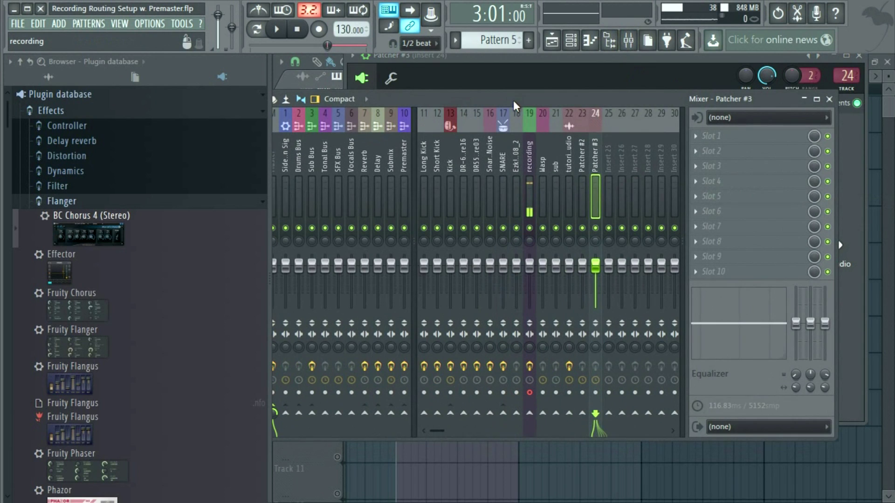
right_click(391, 414)
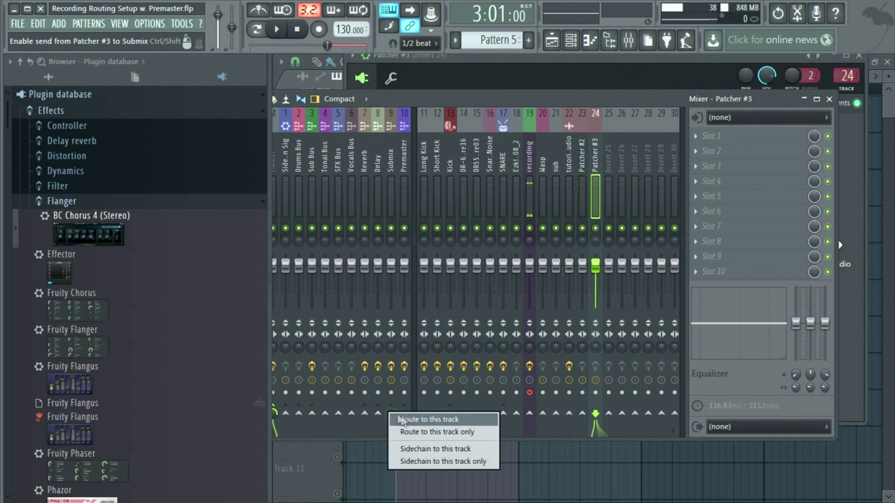
left_click(423, 432)
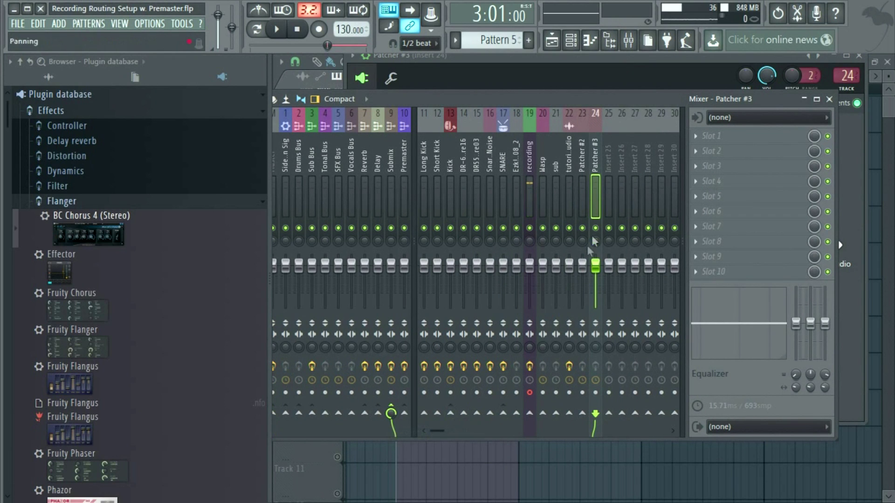
key("Left")
right_click(391, 414)
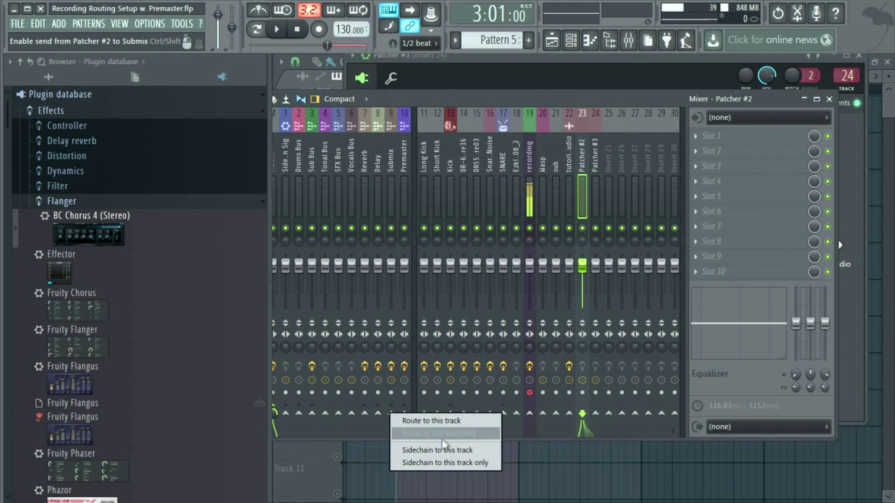
left_click(422, 432)
left_click(829, 99)
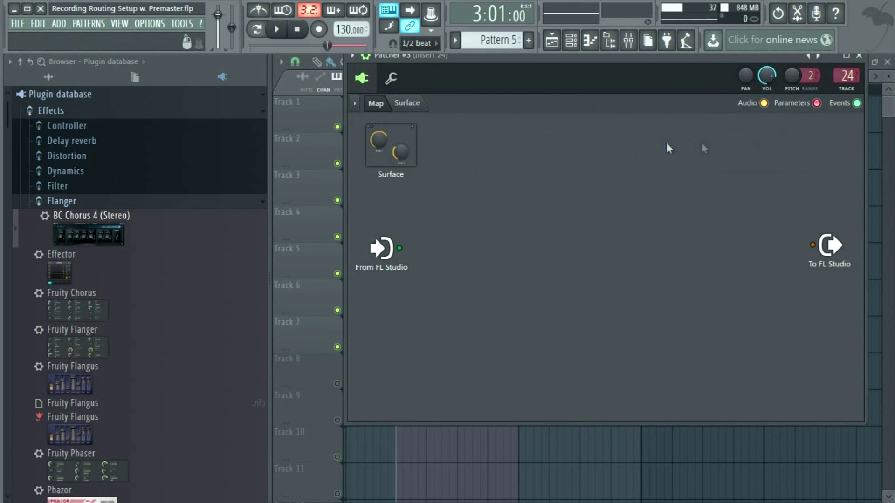
left_click(92, 27)
left_click(92, 25)
left_click(58, 23)
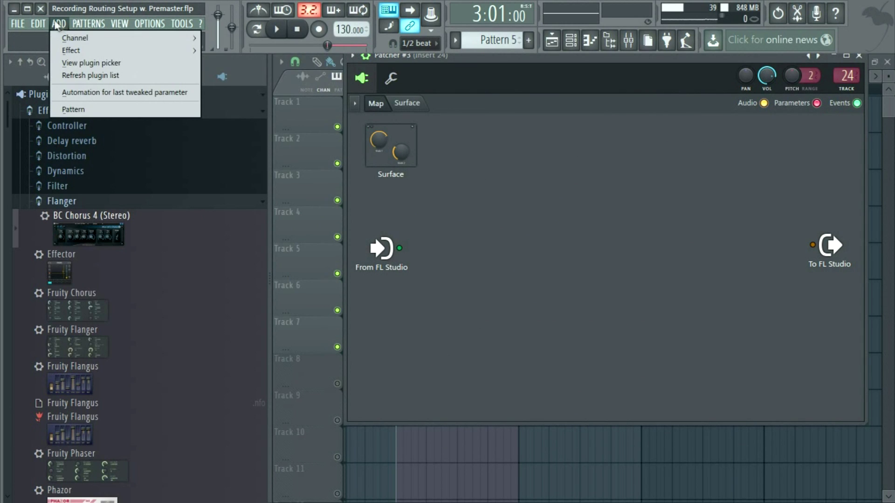
mouse_move(66, 39)
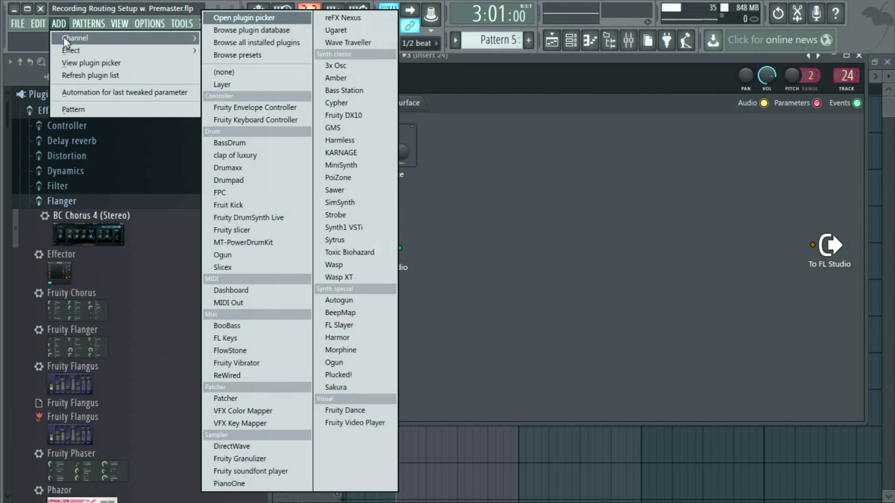
left_click(632, 239)
Collapse the Effects list and expand the Generators category in the plugin database
left_click(96, 116)
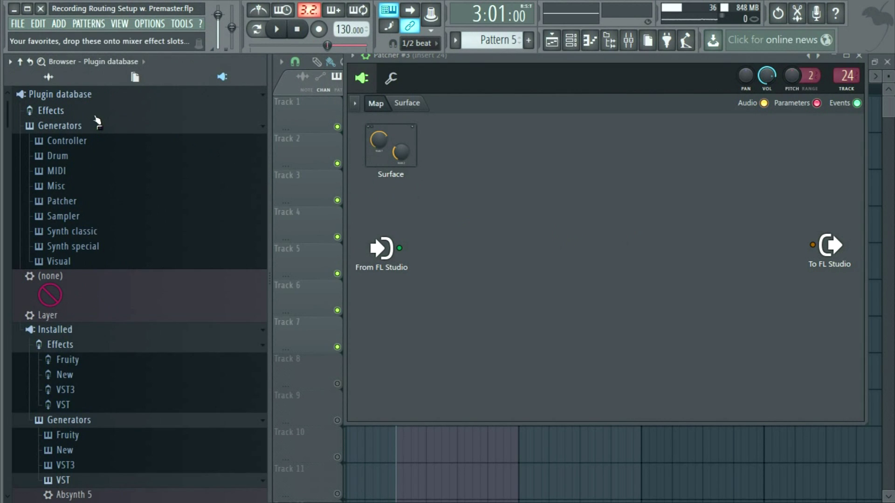
left_click(85, 126)
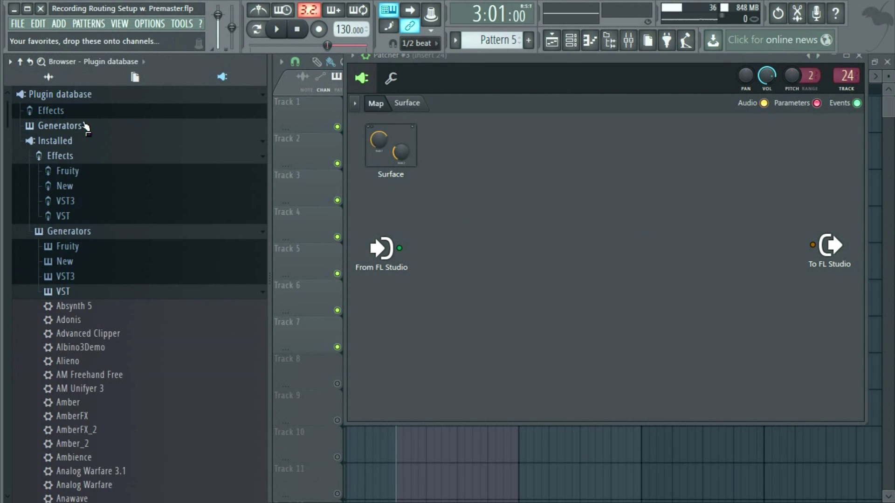
left_click(83, 126)
left_click(84, 125)
left_click(84, 126)
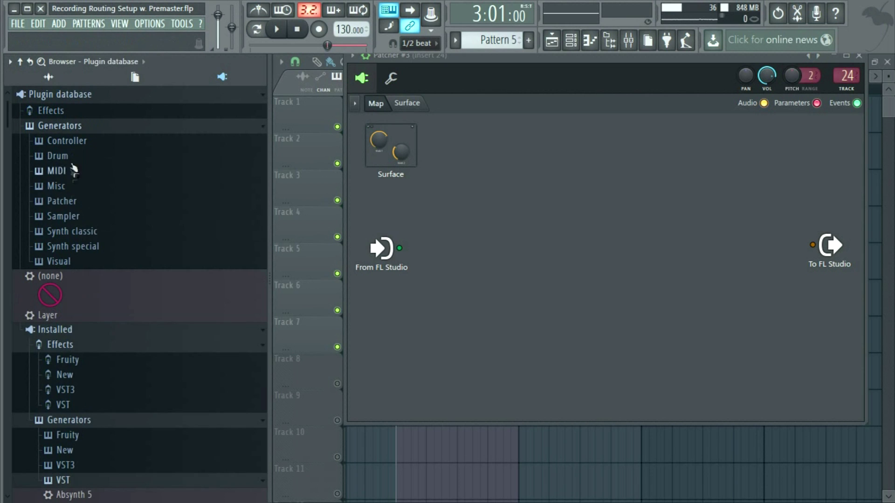
Add Fruity Envelope Controller from the Controller generators to Patcher #3's map and remove its event connection from From FL Studio
left_click(84, 184)
left_click(85, 185)
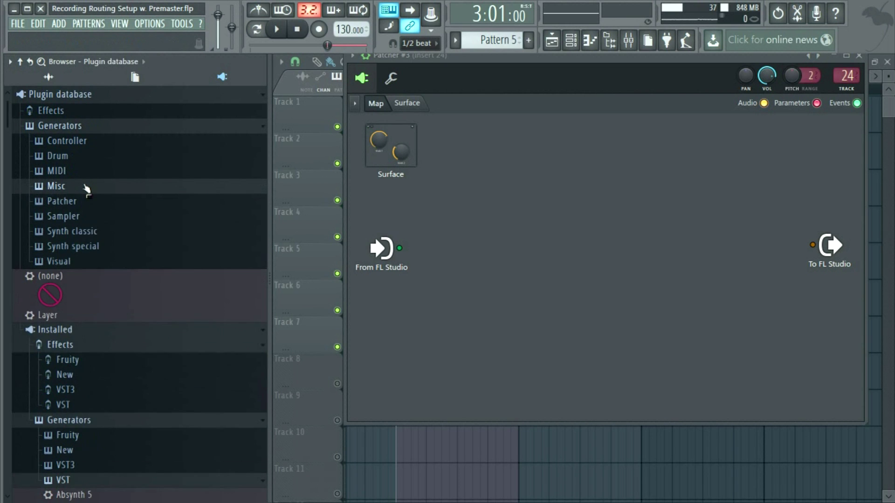
left_click(78, 158)
left_click(79, 159)
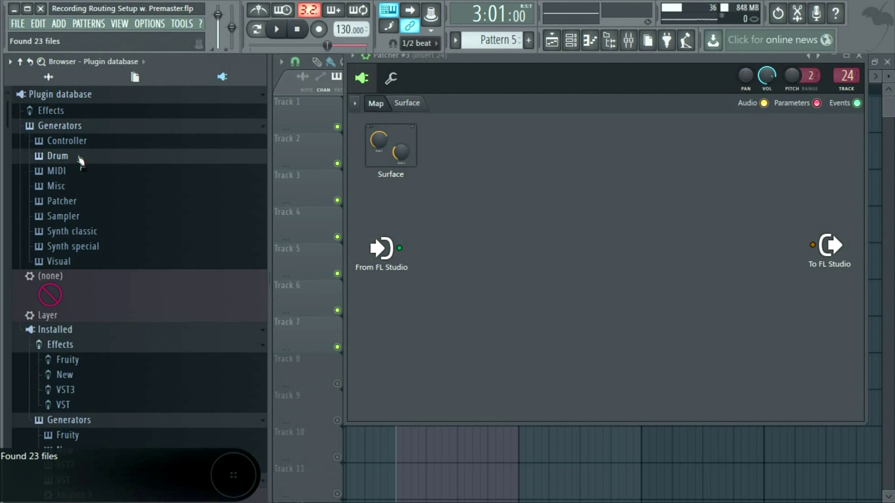
left_click(81, 143)
left_click(82, 142)
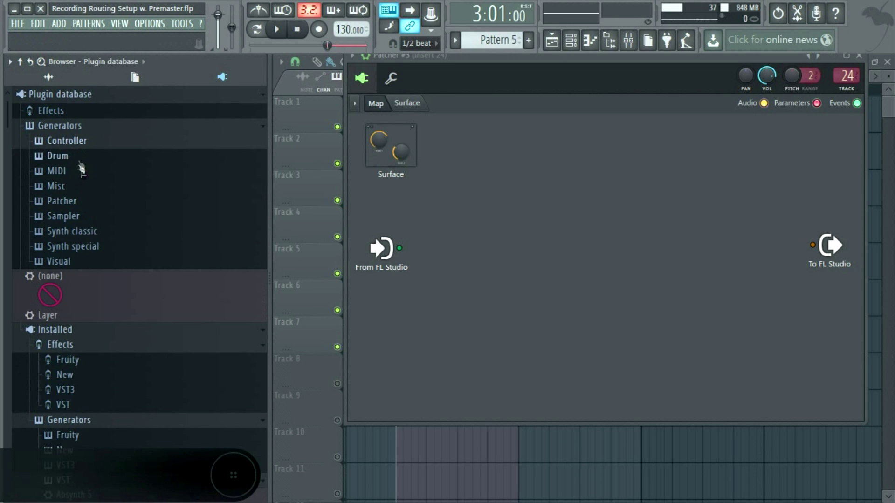
left_click(85, 146)
left_click_drag(93, 184, 531, 154)
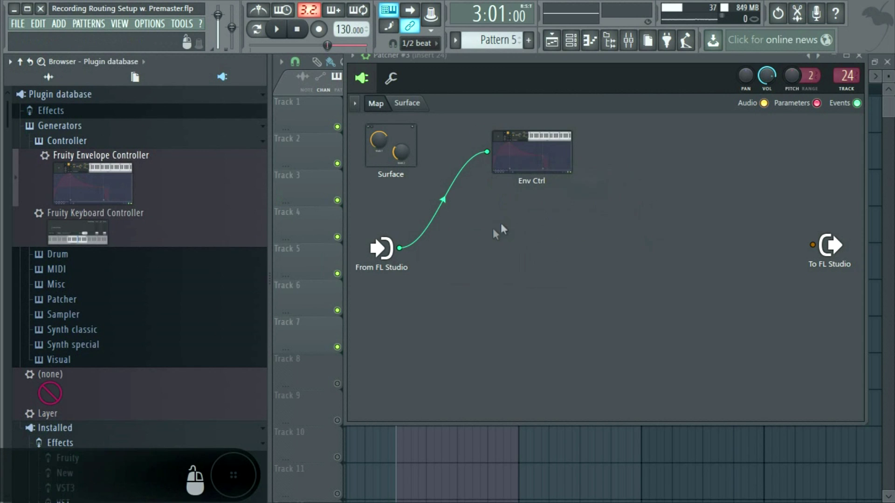
right_click(399, 248)
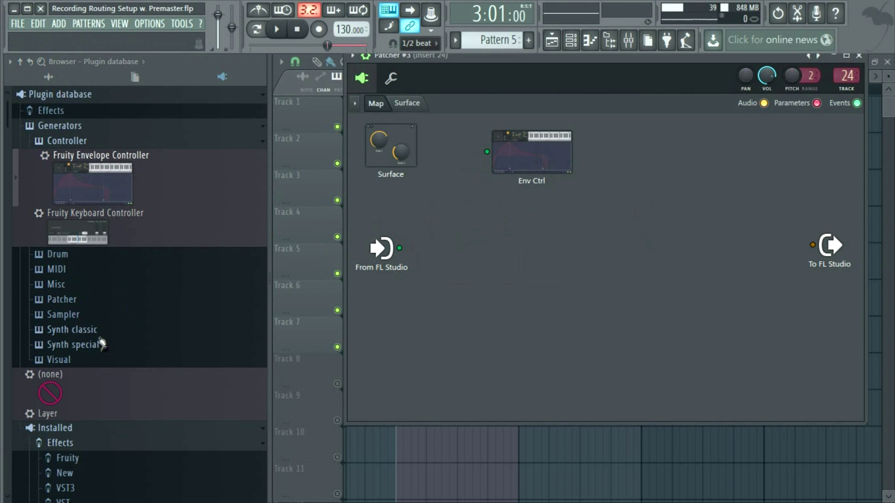
Expand the Synth classic generators in the plugin database and look through the available synths
left_click(95, 331)
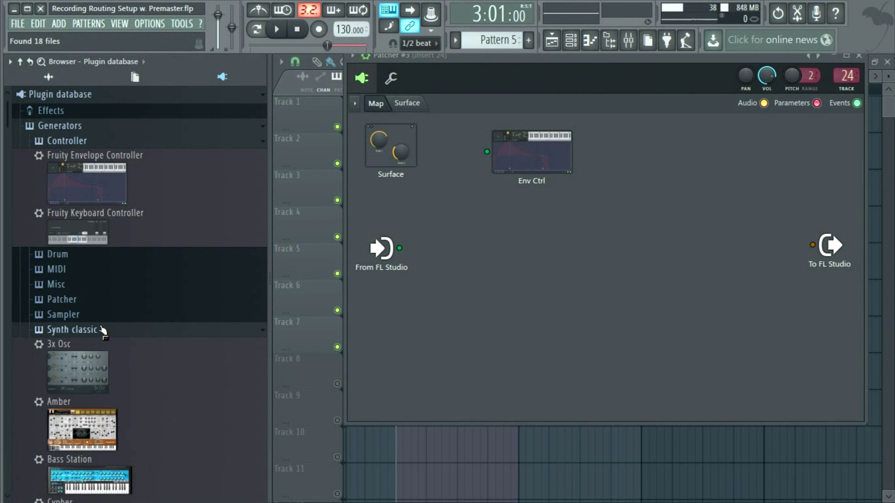
scroll(107, 331, "down", 8)
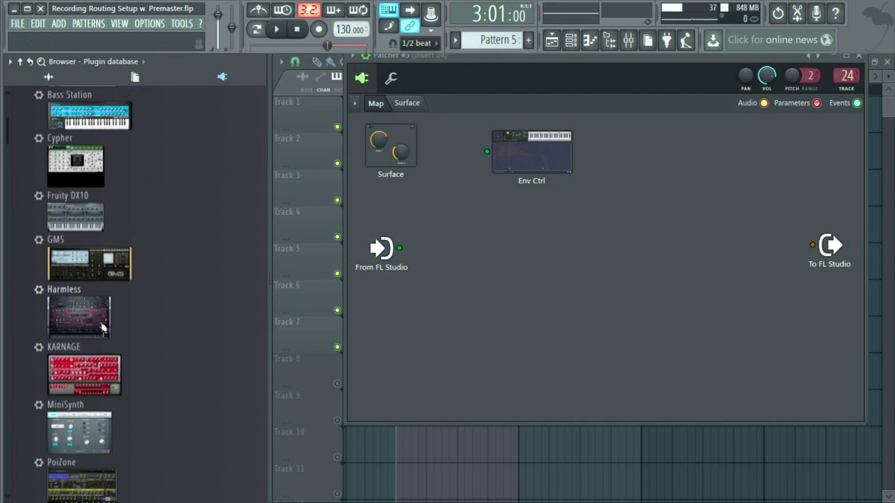
scroll(110, 332, "down", 8)
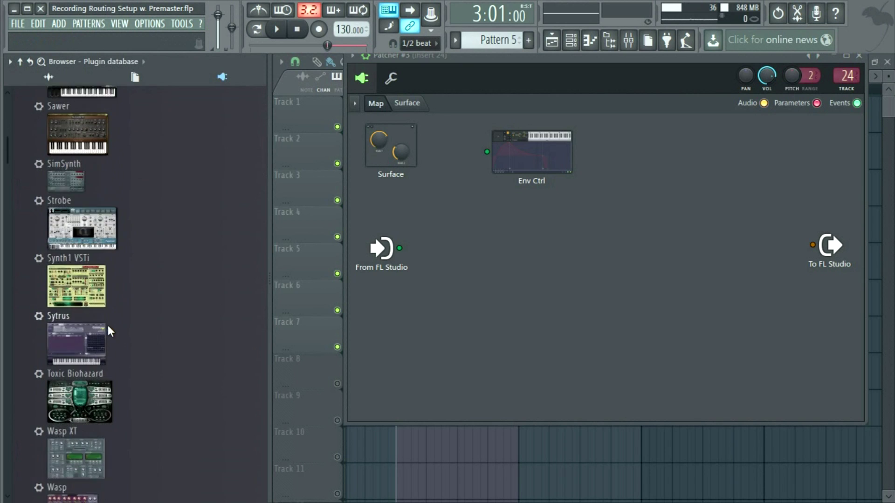
scroll(111, 332, "down", 4)
scroll(111, 331, "up", 6)
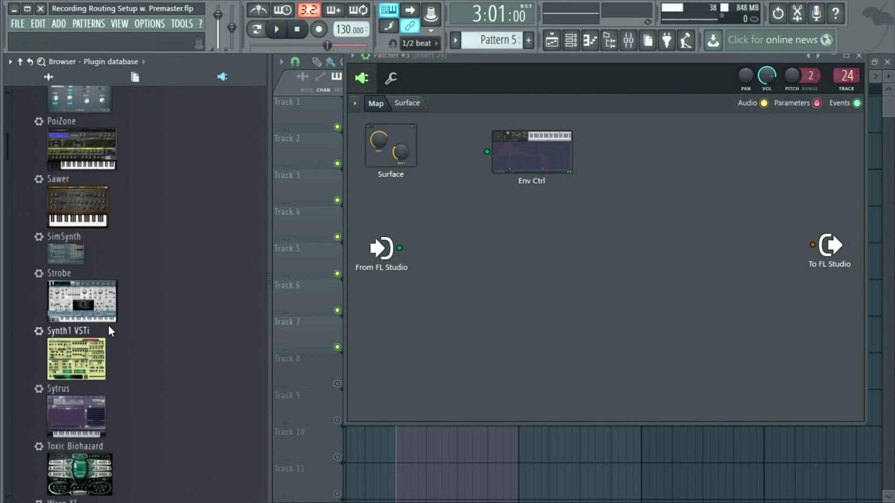
scroll(110, 332, "up", 6)
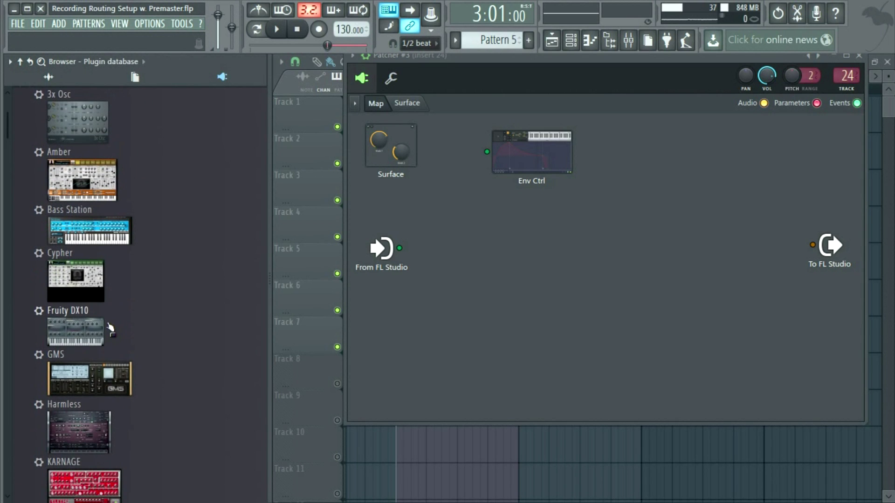
left_click_drag(80, 332, 295, 288)
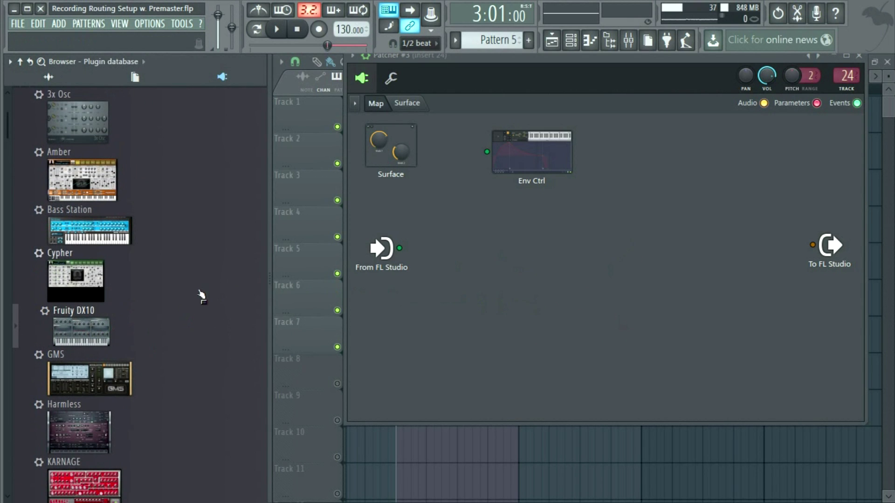
scroll(99, 303, "up", 3)
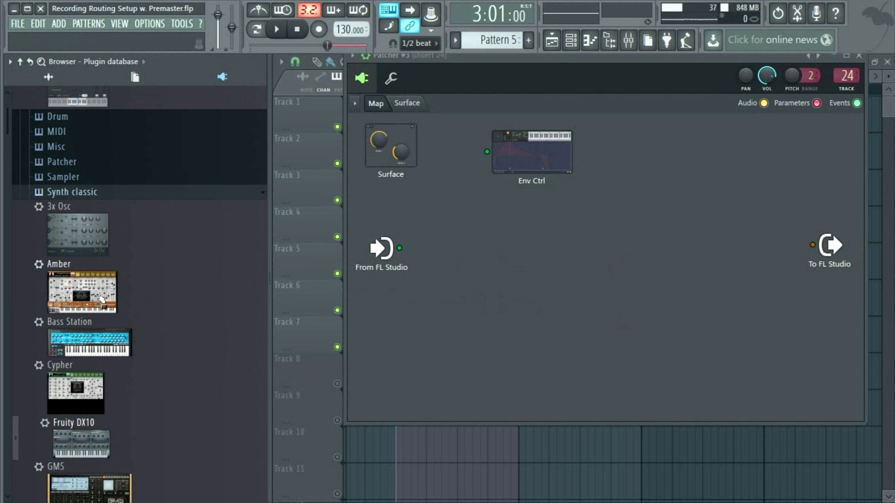
scroll(107, 296, "down", 5)
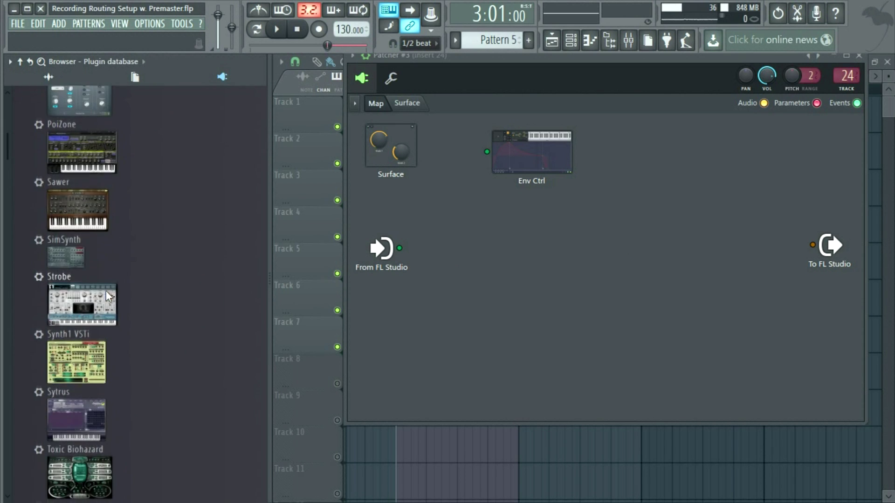
scroll(109, 296, "down", 7)
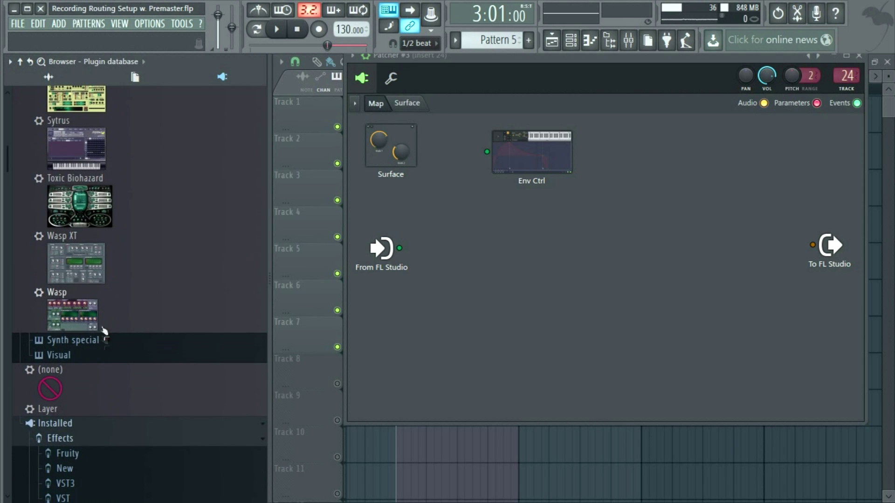
Expand the Synth special generators and compare them with the Synth classic ones to choose a sound source
left_click(109, 344)
scroll(115, 321, "down", 10)
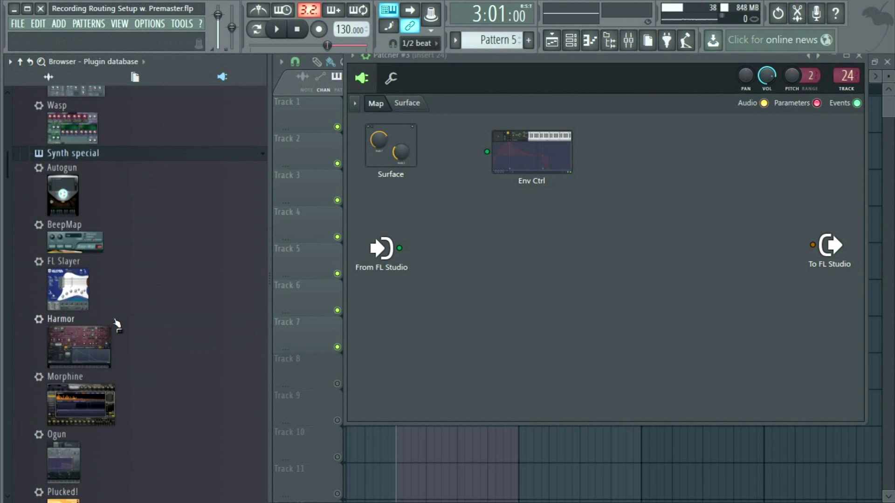
scroll(111, 312, "up", 3)
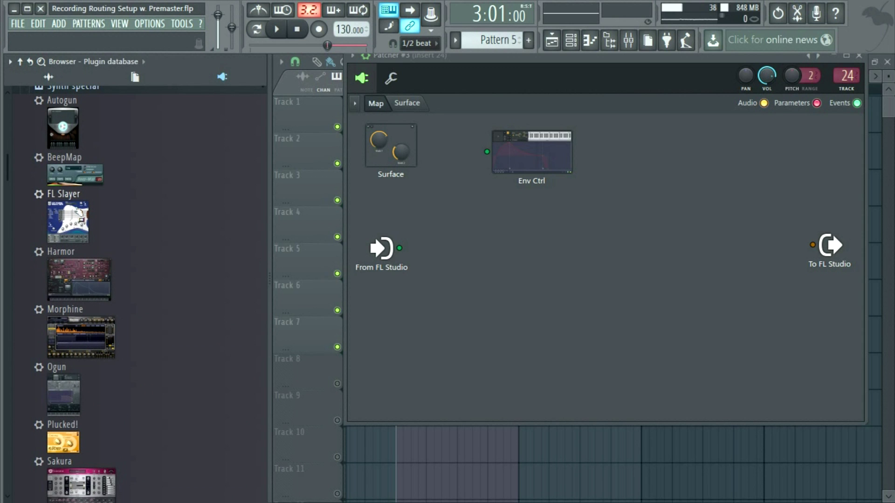
scroll(77, 215, "up", 6)
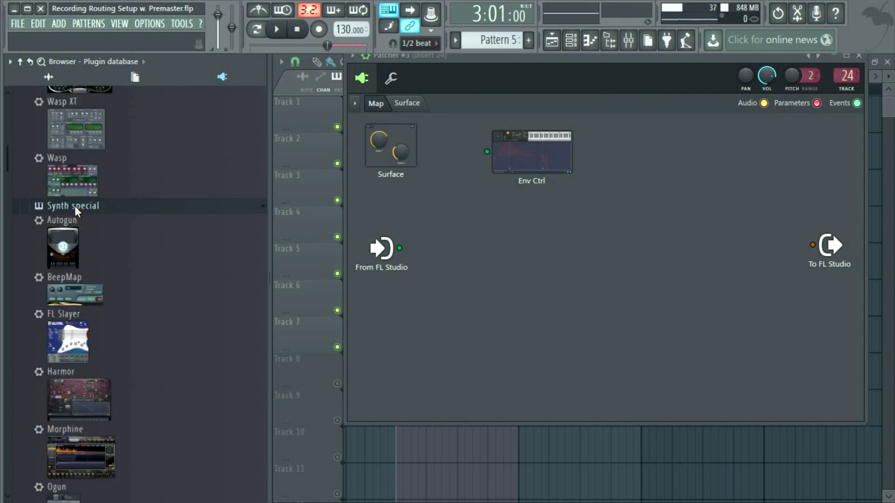
scroll(78, 300, "up", 2)
scroll(79, 300, "down", 11)
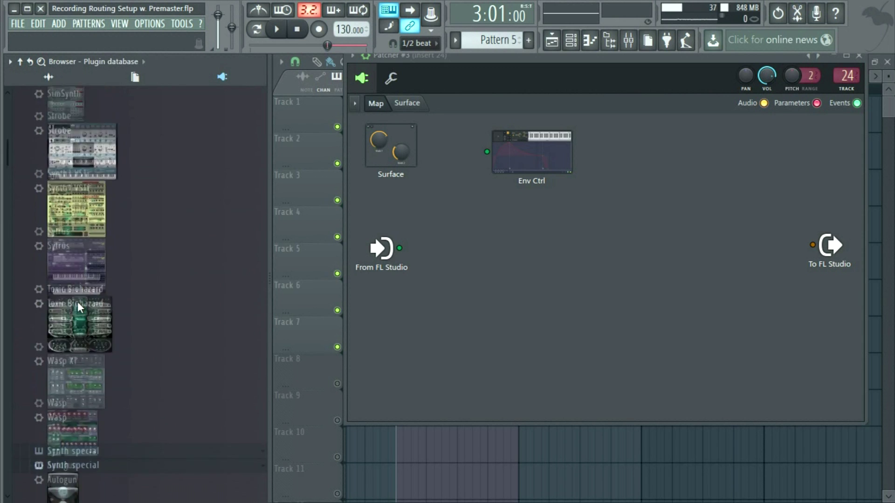
scroll(79, 308, "down", 15)
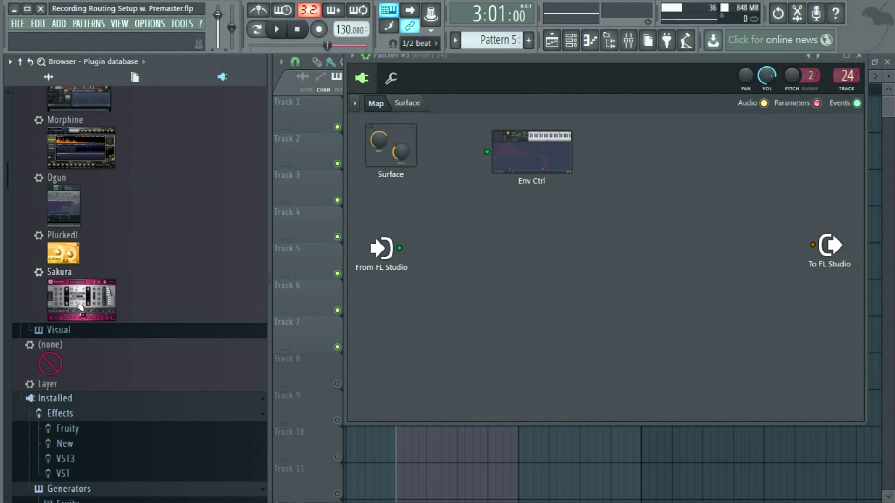
scroll(80, 355, "up", 2)
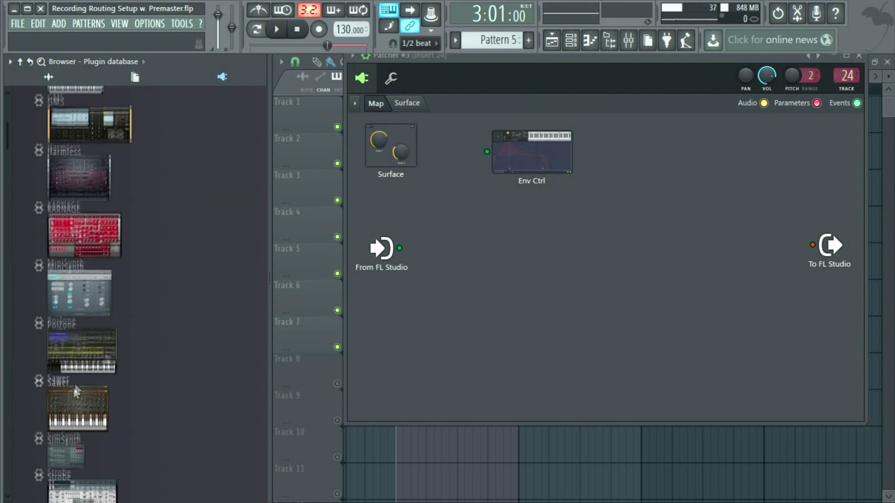
Add SimSynth from the Synth classic generators to Patcher #3's map and look over its oscillator and filter controls
left_click_drag(72, 480, 481, 303)
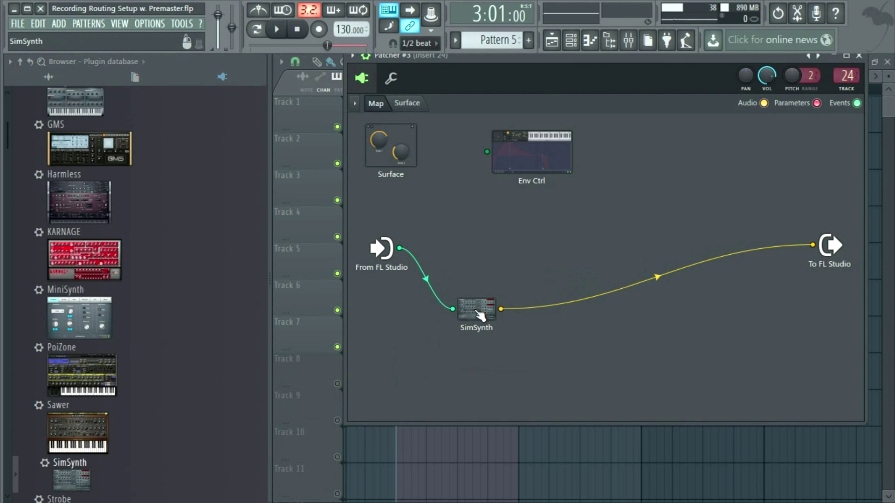
left_click(480, 316)
left_click_drag(323, 295, 355, 176)
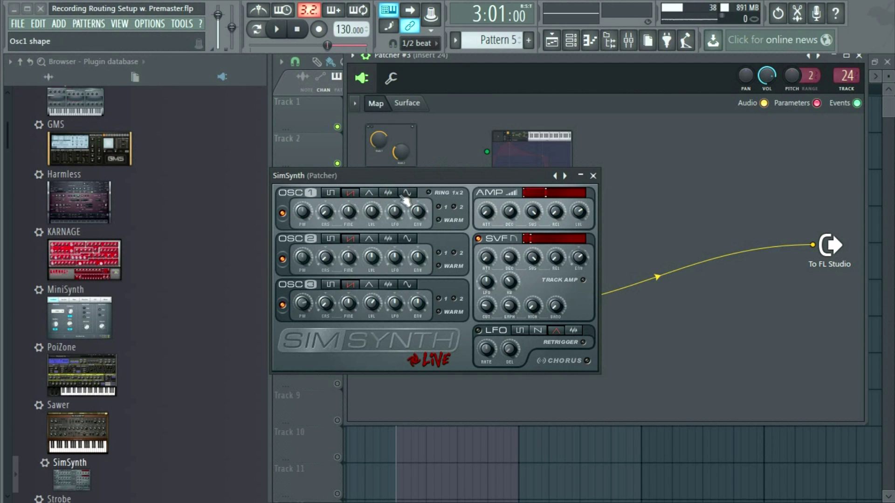
left_click_drag(405, 182, 460, 294)
left_click_drag(531, 172, 510, 167)
Add a knob control to the Patcher surface and set its style to Sober
double_click(389, 165)
left_click(389, 128)
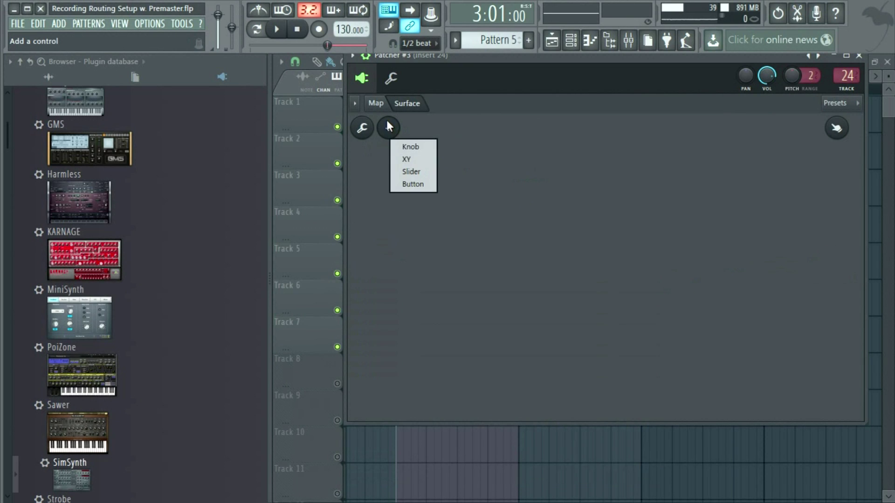
left_click(413, 148)
right_click(605, 270)
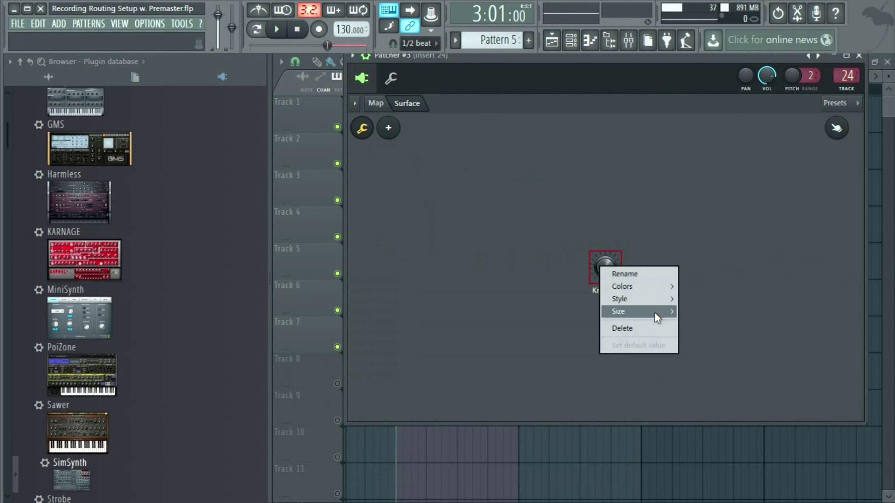
mouse_move(656, 300)
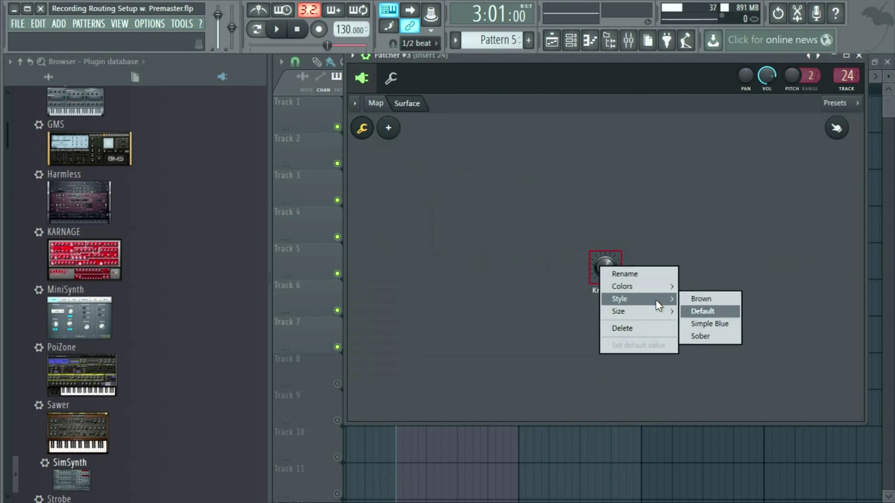
left_click(722, 335)
Rename the new surface knob to MOD
right_click(608, 272)
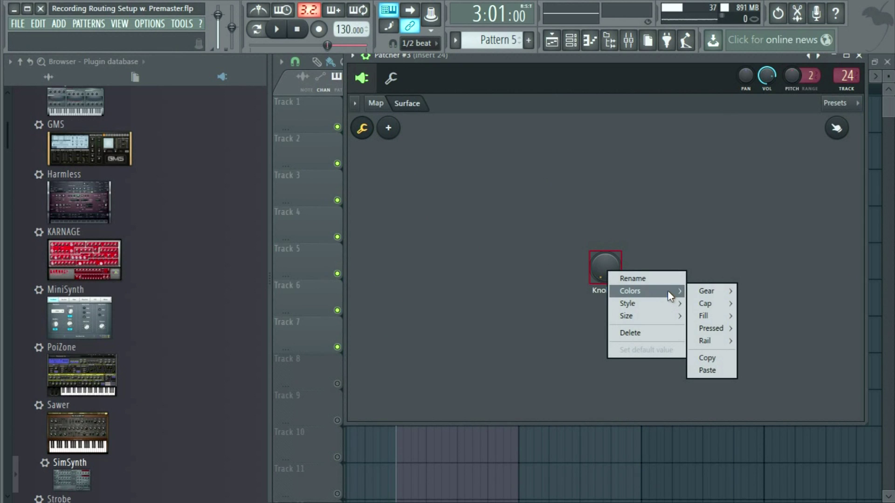
left_click(668, 277)
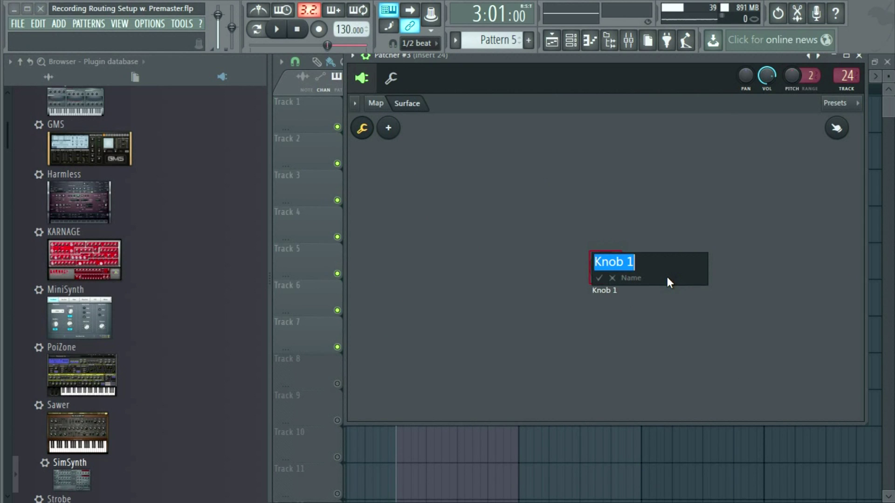
type("MOD")
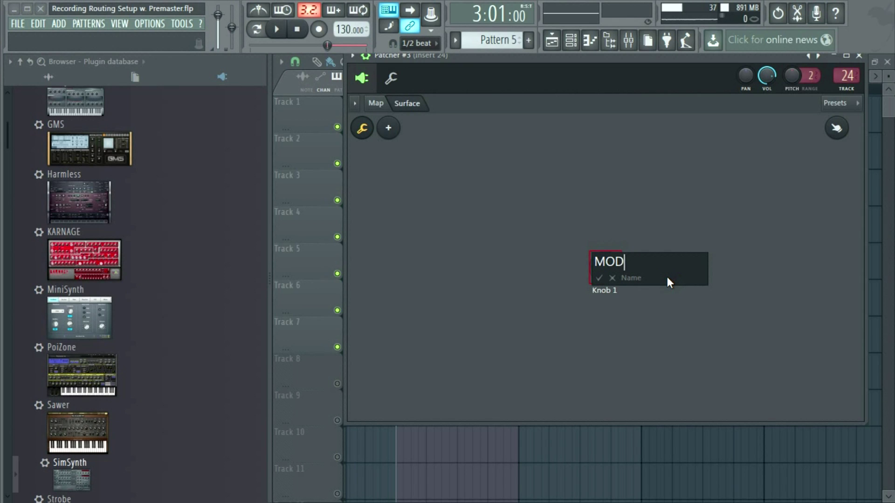
key("Return")
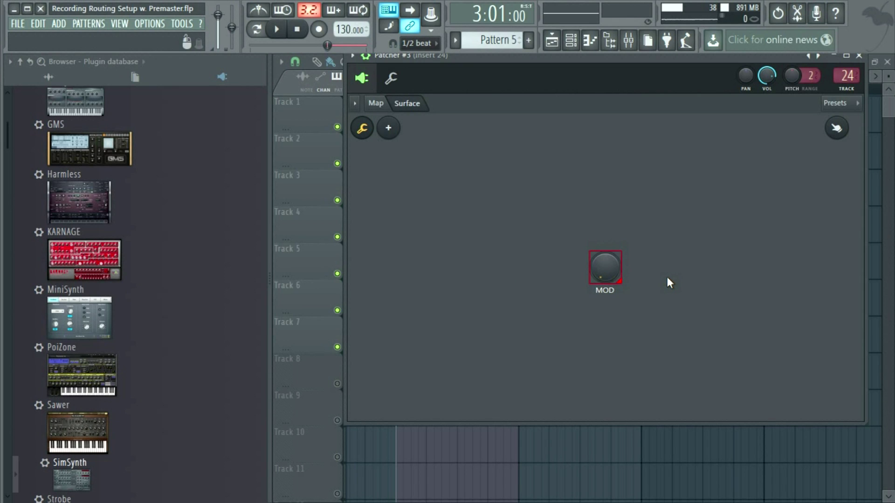
Enable the Global modulation X parameter input on Env Ctrl in the map and connect Surface's parameter output to it
left_click(375, 104)
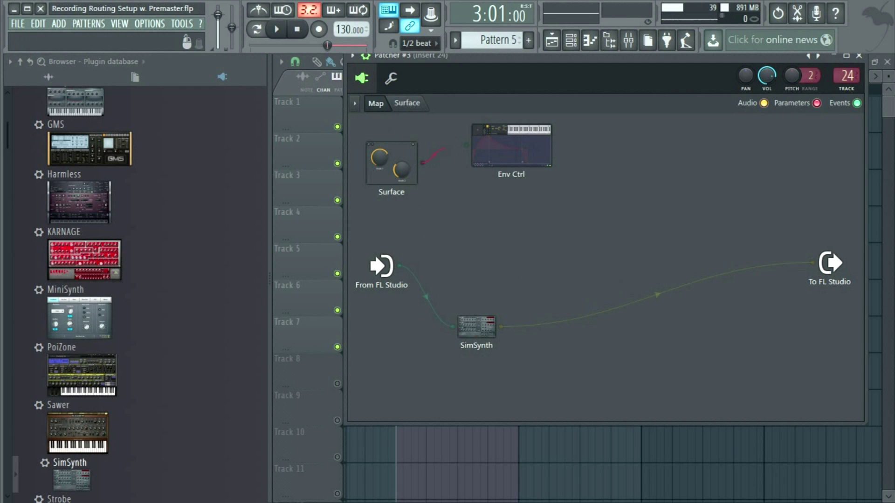
right_click(477, 145)
mouse_move(518, 210)
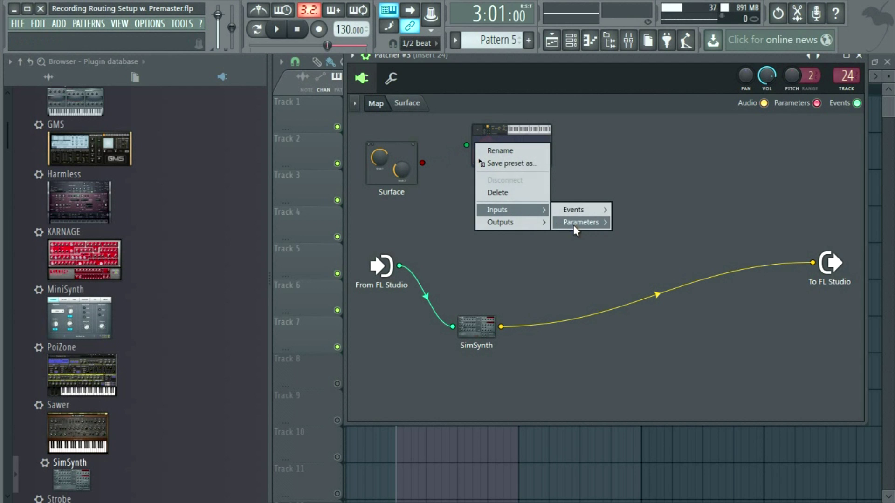
mouse_move(574, 225)
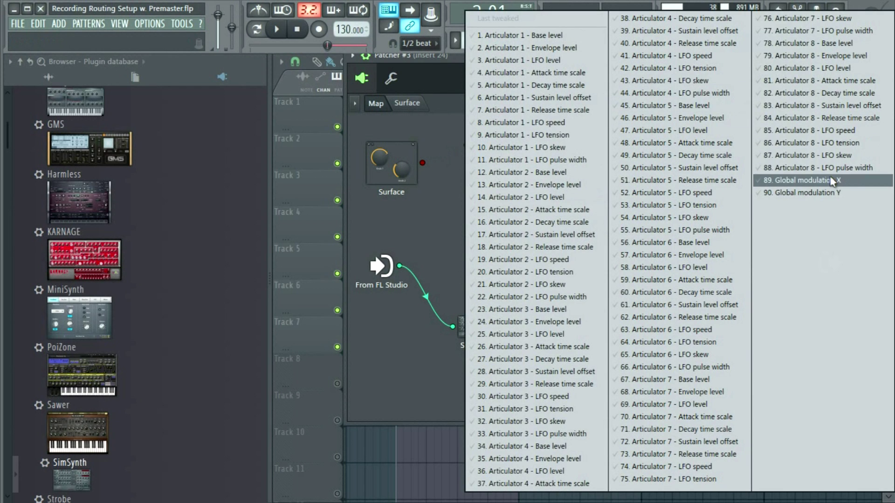
left_click(802, 180)
left_click_drag(423, 163, 527, 147)
left_click_drag(397, 170, 434, 153)
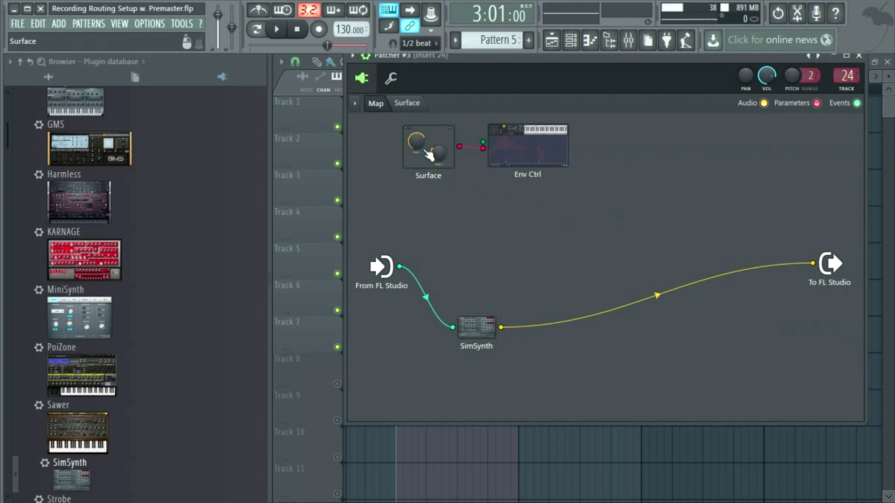
Enable the MOD parameter input on the Surface module
right_click(428, 154)
mouse_move(467, 216)
mouse_move(536, 217)
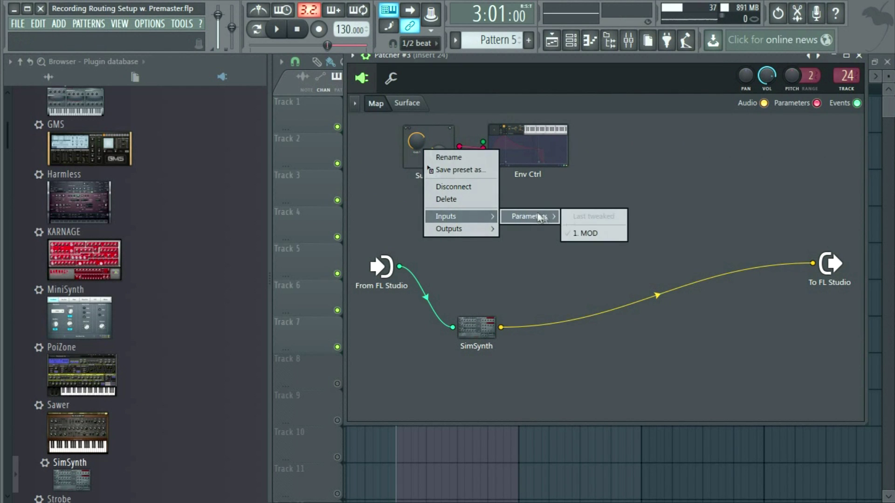
left_click(586, 233)
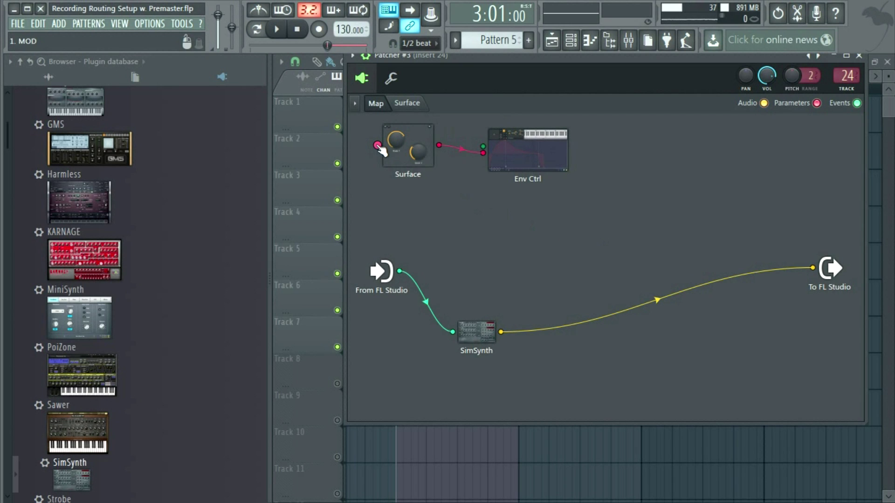
right_click(377, 146)
left_click(436, 243)
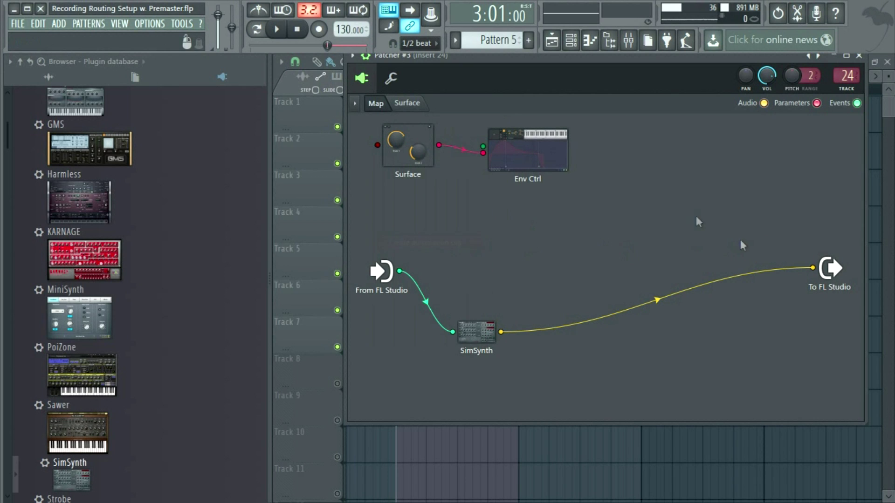
Enable Env Ctrl's parameter outputs and reposition the module beside Surface
left_click_drag(538, 151, 520, 170)
right_click(520, 170)
mouse_move(568, 251)
mouse_move(634, 254)
left_click(692, 248)
left_click_drag(487, 189, 471, 198)
Open Env Ctrl's editor and switch articulator 1 from the envelope to Modulation X mapping
double_click(499, 189)
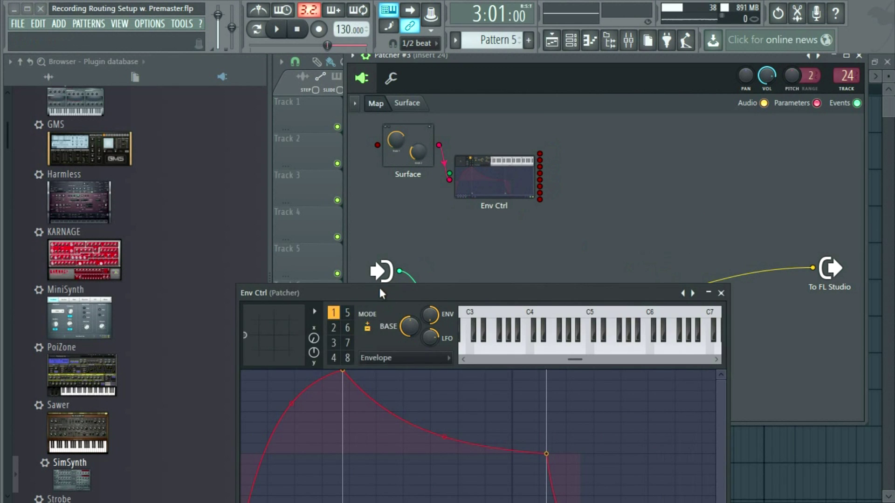
left_click_drag(382, 292, 434, 140)
left_click(369, 159)
left_click(388, 176)
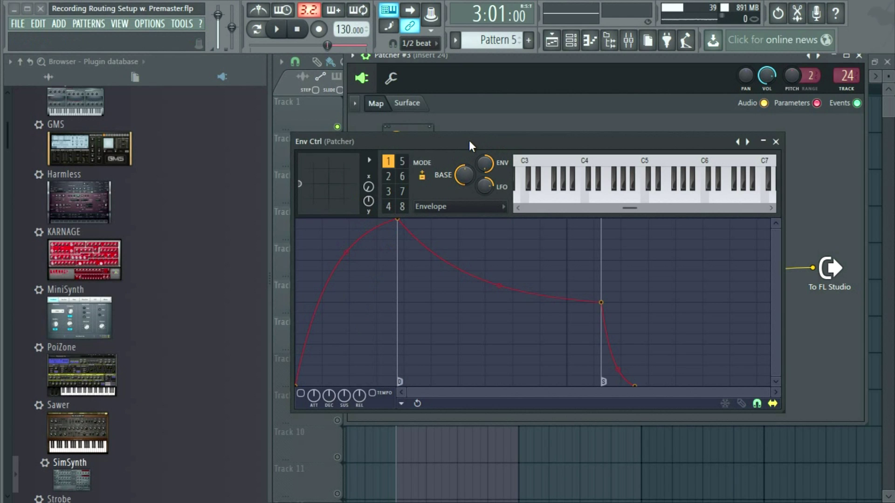
left_click_drag(469, 146, 470, 153)
left_click(454, 213)
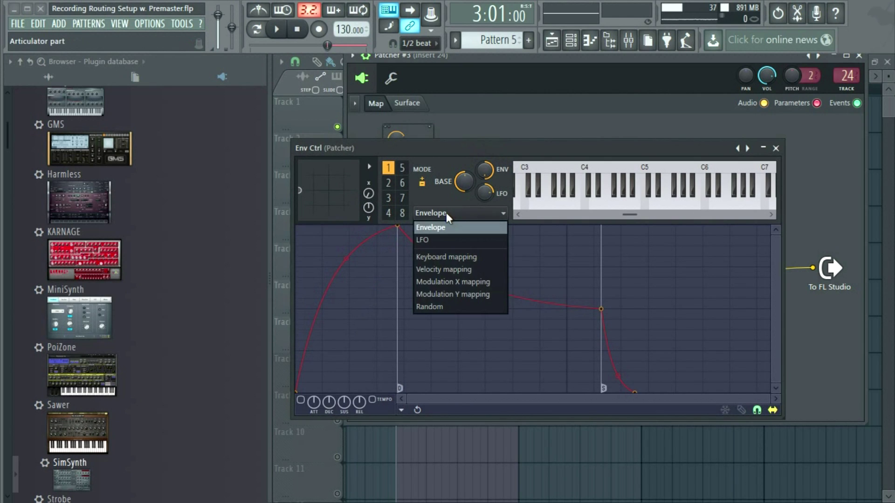
left_click(468, 286)
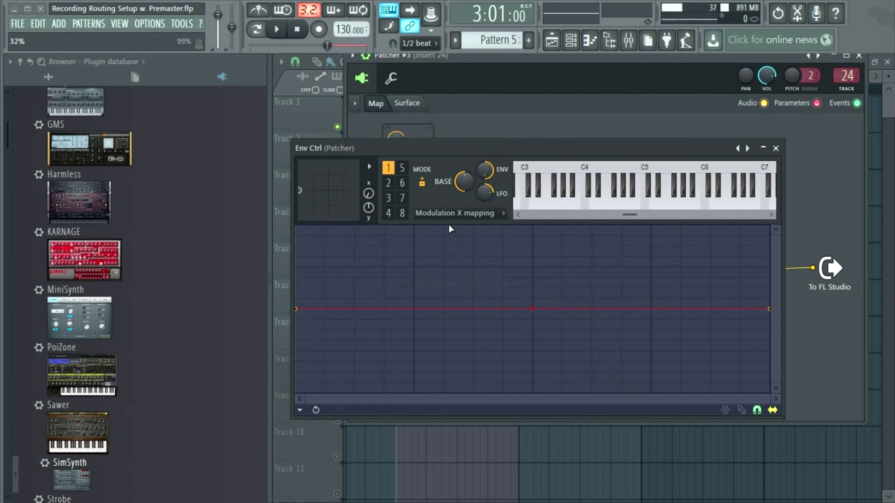
Raise the end point of articulator 1's Modulation X mapping curve to maximum and close Env Ctrl's editor
left_click_drag(620, 153, 580, 158)
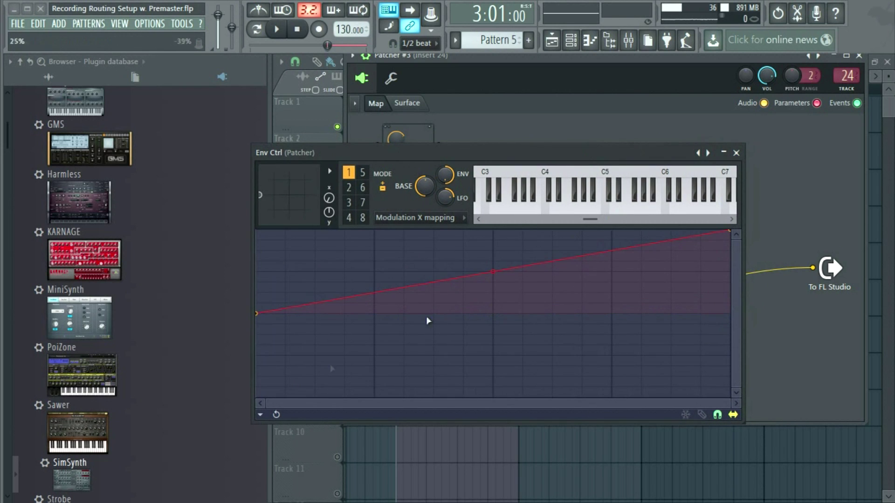
left_click(736, 153)
mouse_move(506, 185)
left_mouse_down()
mouse_move(490, 226)
mouse_move(523, 154)
mouse_move(516, 172)
left_mouse_up()
Move the SimSynth module up so it sits in line with From FL Studio
right_click(604, 183)
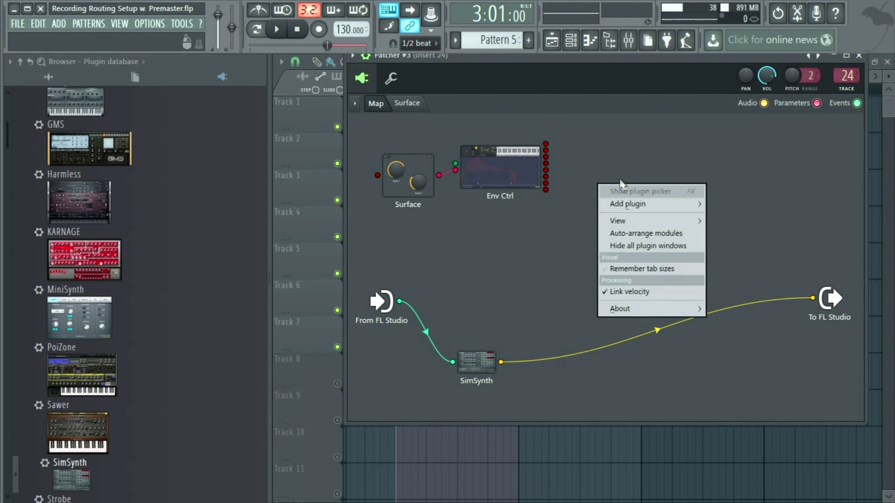
mouse_move(631, 208)
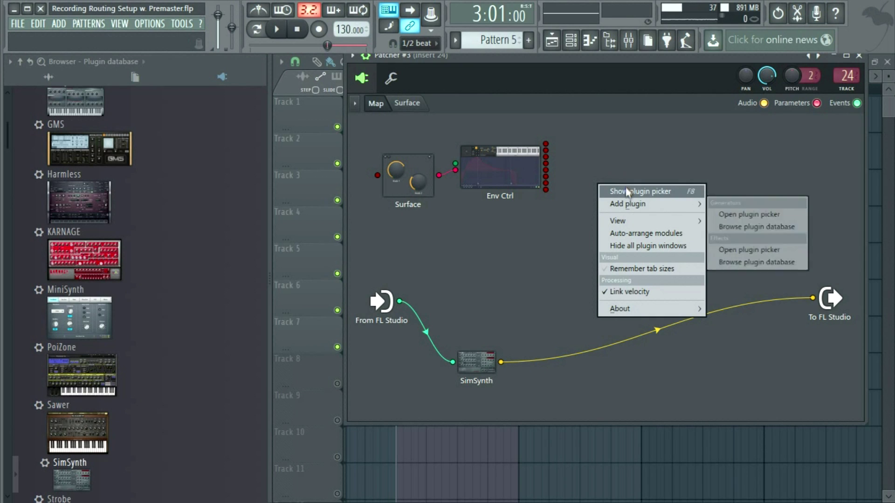
left_click(484, 266)
left_click_drag(479, 371, 494, 304)
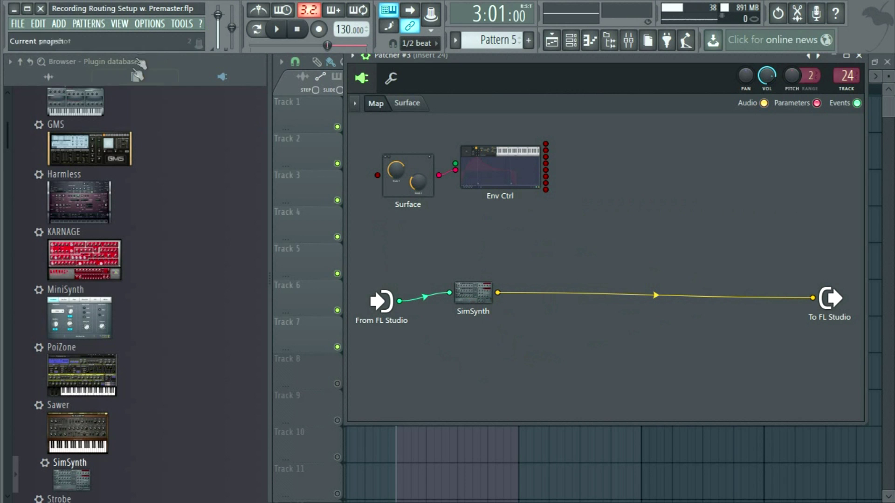
Add Fruity Parametric EQ 2 from the effects database between SimSynth and To FL Studio, and position it slightly above the signal line
scroll(112, 242, "up", 15)
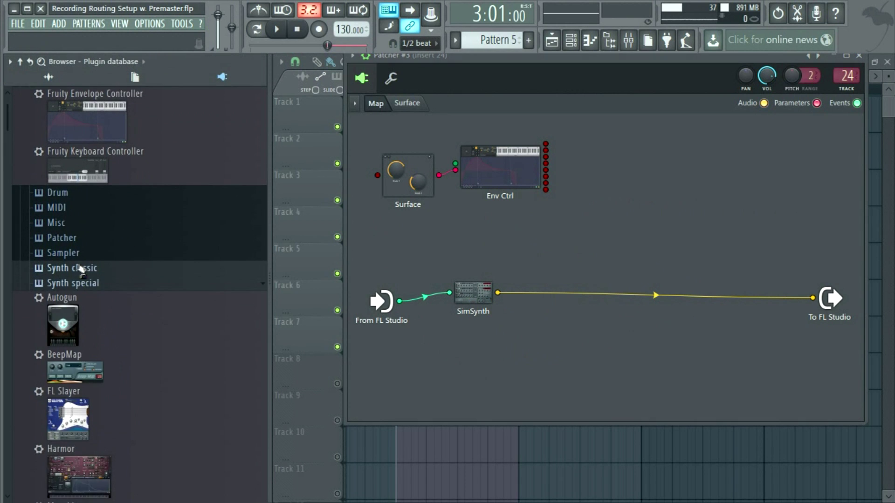
scroll(93, 196, "up", 5)
left_click(84, 144)
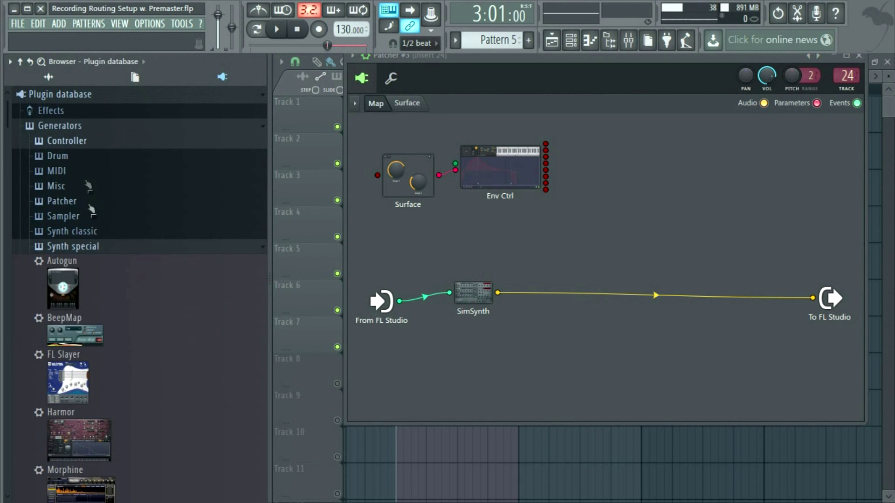
left_click(85, 248)
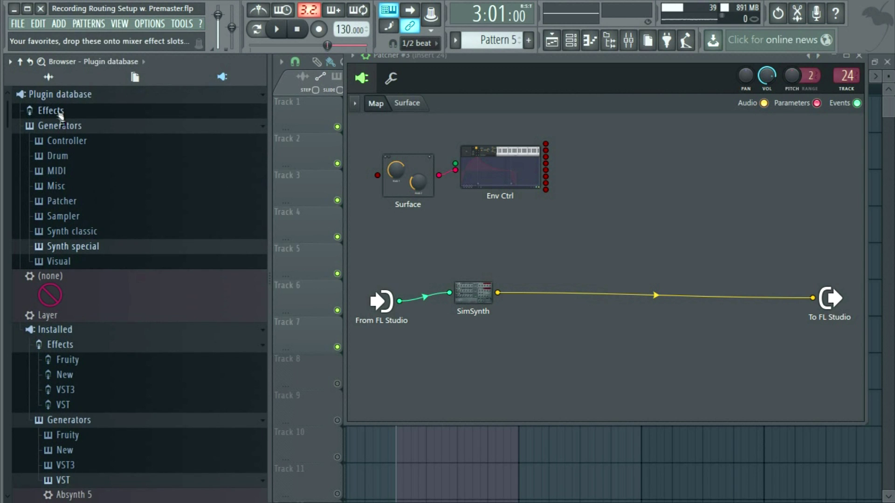
left_click(58, 112)
left_click(75, 201)
left_click(70, 186)
scroll(84, 287, "down", 4)
left_click_drag(76, 287, 640, 287)
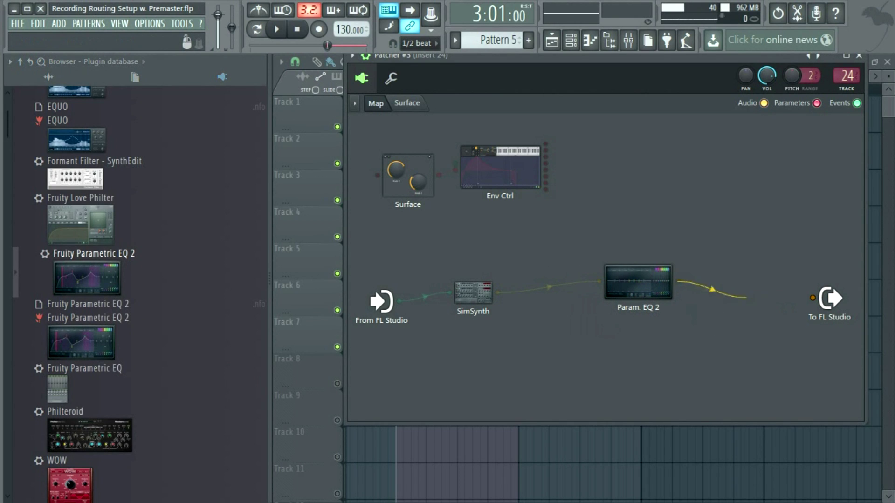
left_click_drag(645, 291, 646, 267)
Open Param. EQ 2, change band 2 to band pass, and activate its frequency as a parameter input
left_click(645, 267)
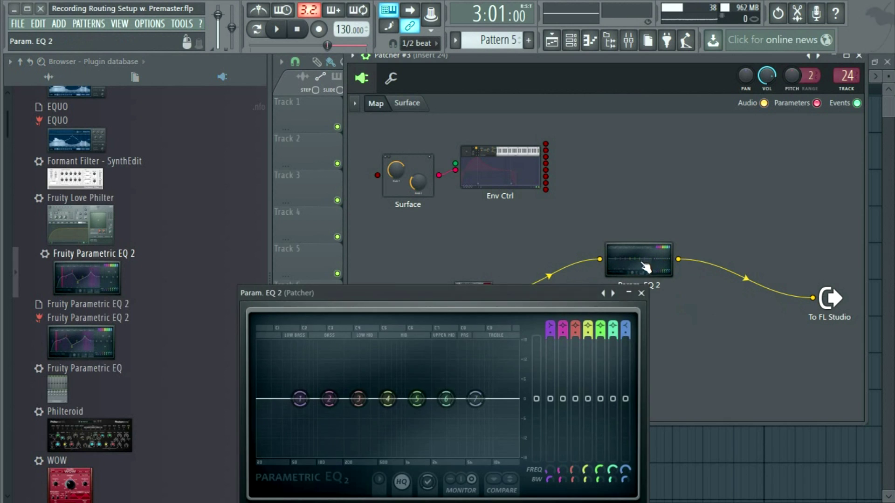
scroll(563, 329, "down", 4)
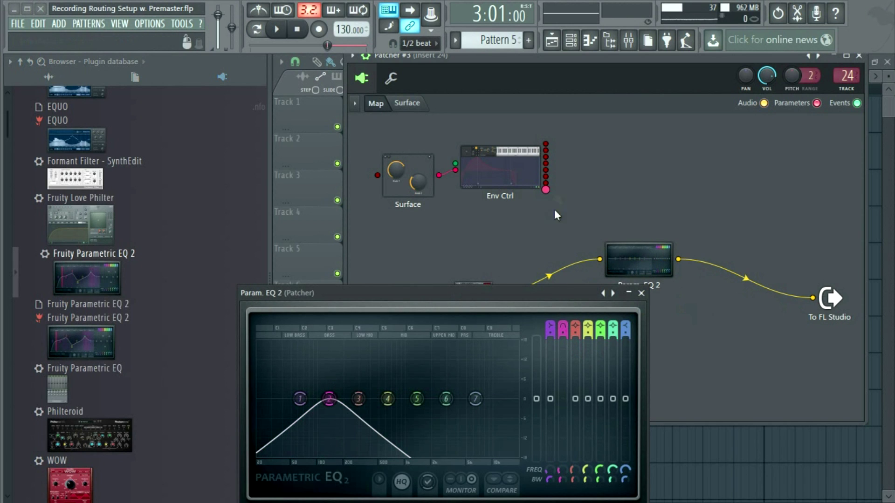
right_click(562, 471)
left_click(606, 476)
Set bands 4, 5 and 6 of Param. EQ 2 to the notch type
scroll(588, 329, "down", 5)
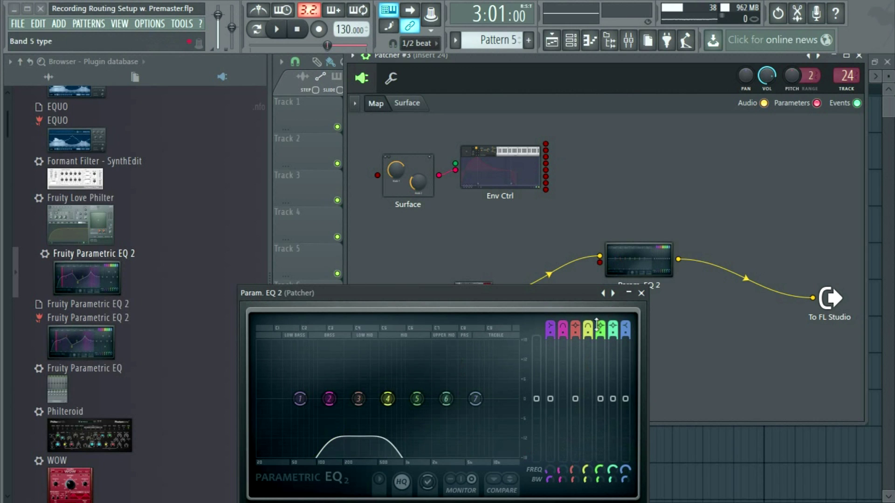
scroll(590, 326, "down", 2)
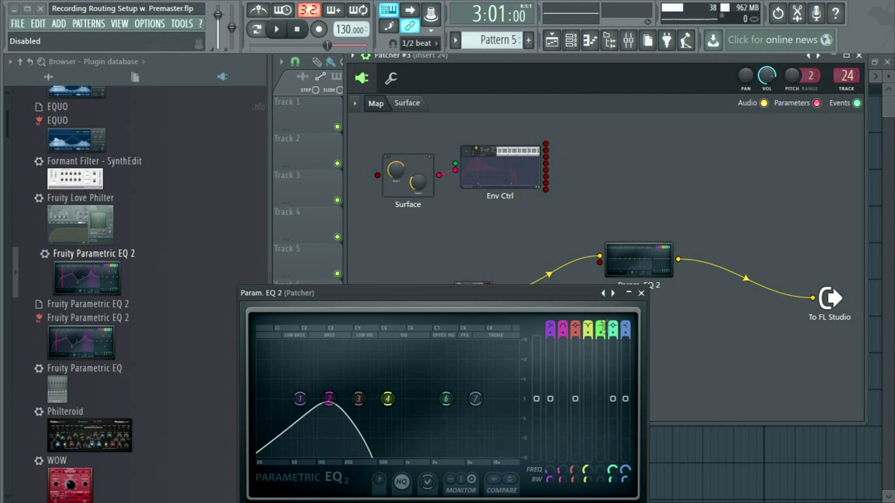
scroll(606, 326, "down", 4)
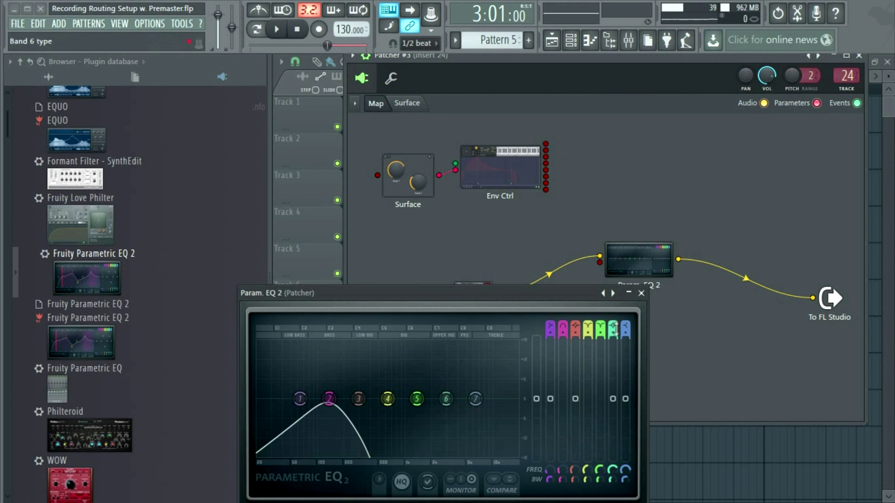
scroll(613, 329, "down", 3)
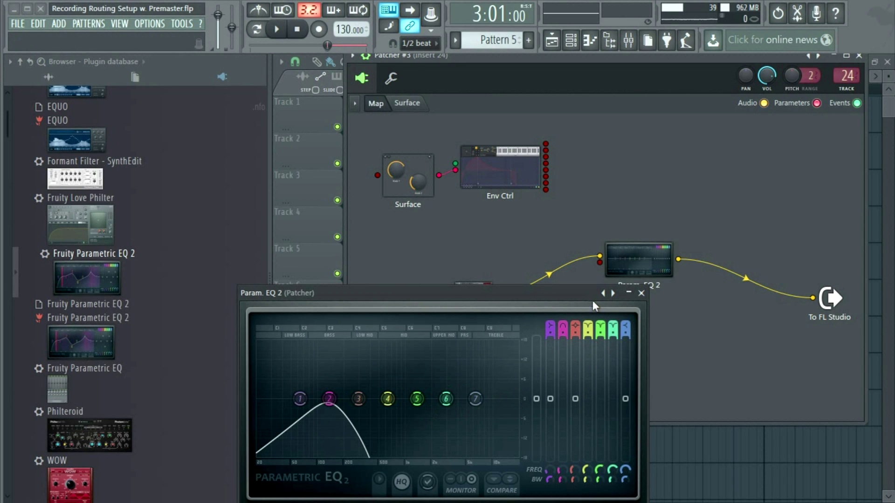
Move the Param. EQ 2 editor up and adjust the notch bands' widths, setting band 4 to 25%
left_click_drag(573, 304, 598, 145)
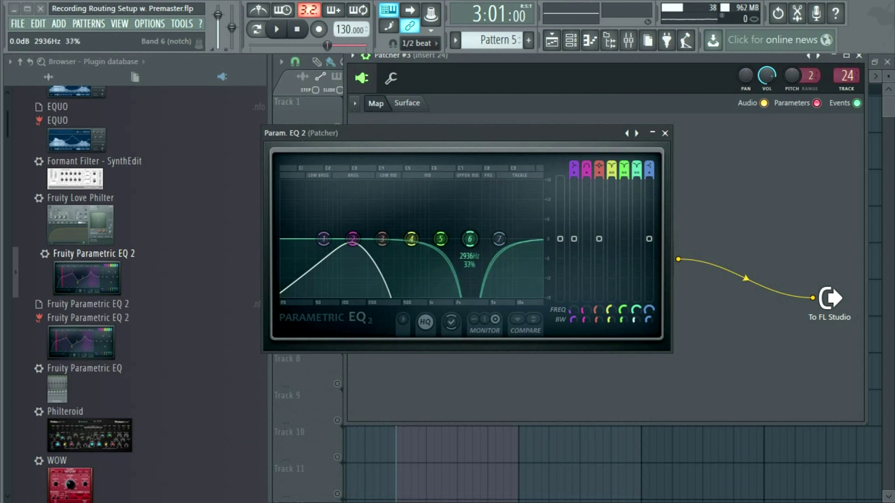
scroll(621, 321, "down", 2)
scroll(610, 322, "down", 3)
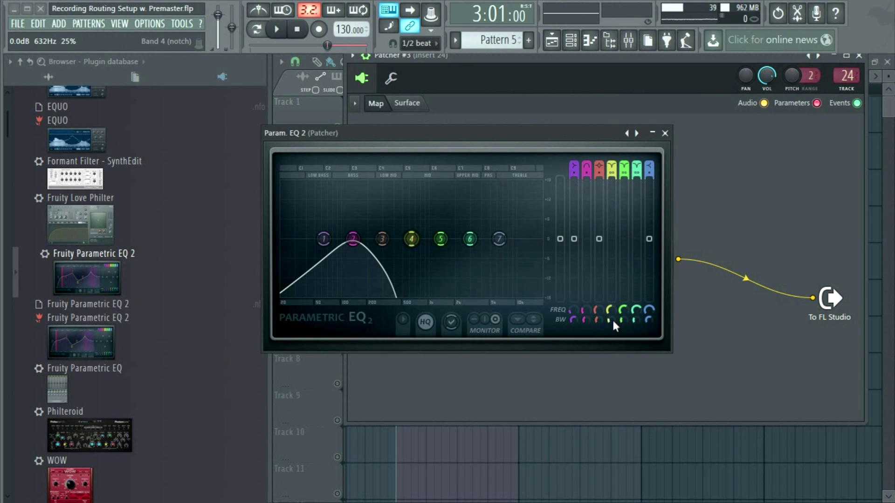
Activate the frequency parameter inputs of bands 4, 5 and 6, and close the Param. EQ 2 editor
right_click(611, 312)
key("Escape")
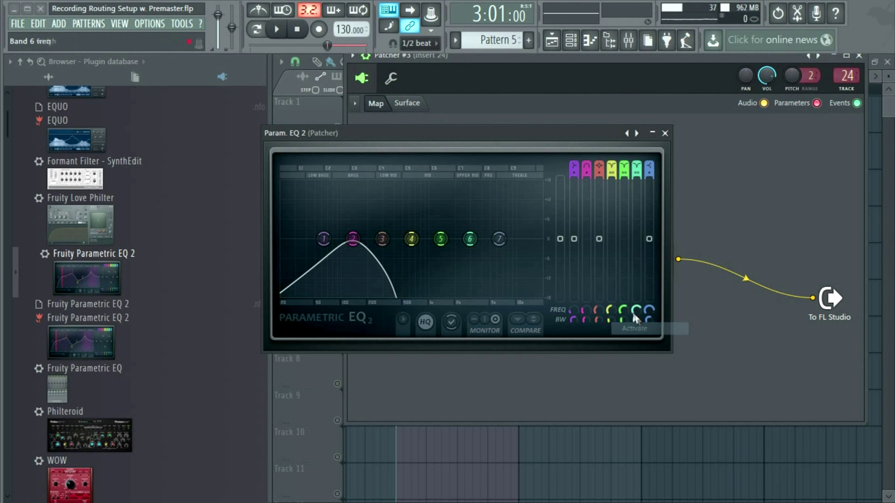
right_click(627, 316)
left_click(643, 332)
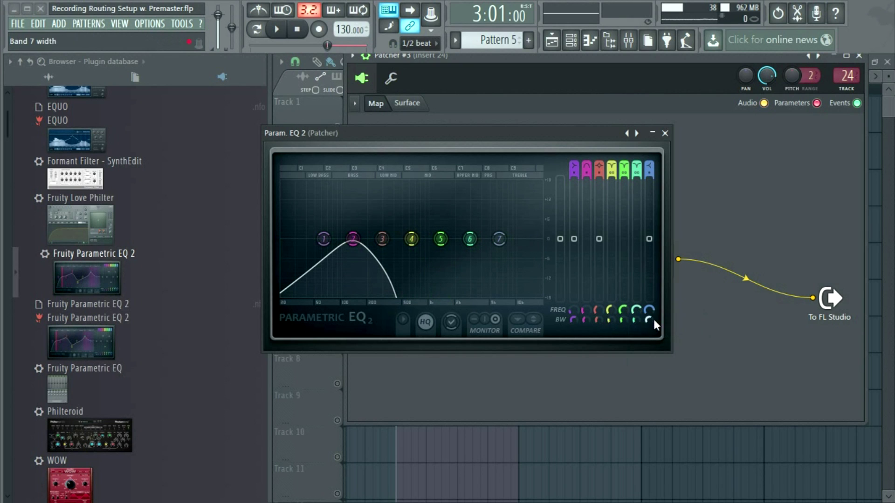
right_click(635, 308)
left_click(650, 325)
left_click(665, 134)
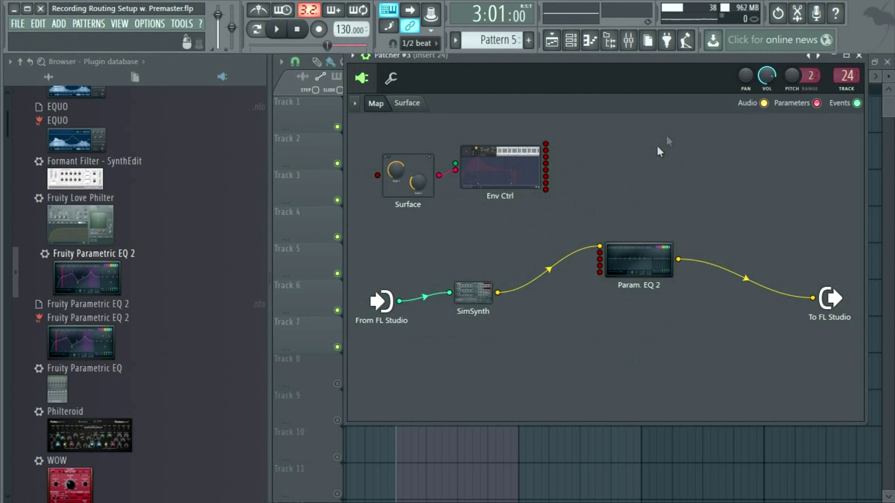
Connect Env Ctrl's first four parameter outputs to Param. EQ 2's four frequency inputs, and shift the Env Ctrl module down
left_click_drag(546, 144, 600, 252)
left_click_drag(546, 150, 599, 266)
left_click_drag(545, 157, 599, 259)
left_click_drag(546, 163, 599, 273)
left_click_drag(506, 177, 506, 201)
Reopen Env Ctrl and shape articulator 1's Modulation X mapping as a gentle rise from about a quarter to about half height
double_click(505, 203)
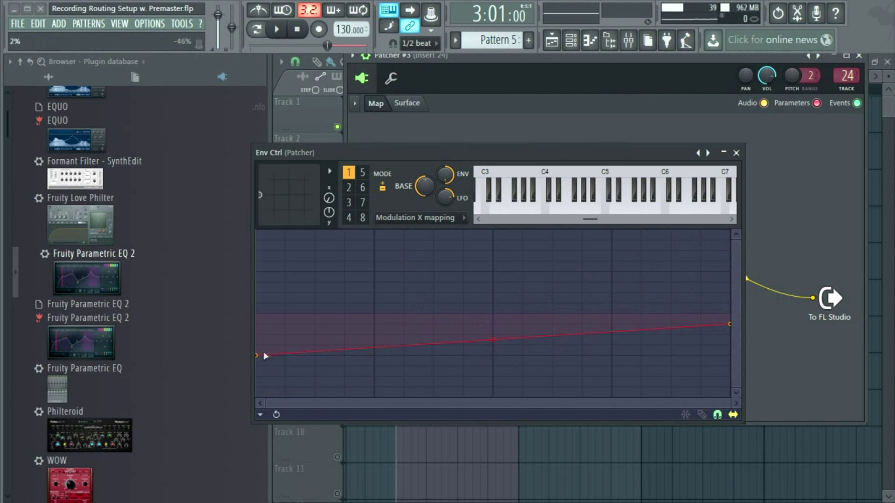
left_click_drag(495, 341, 495, 338)
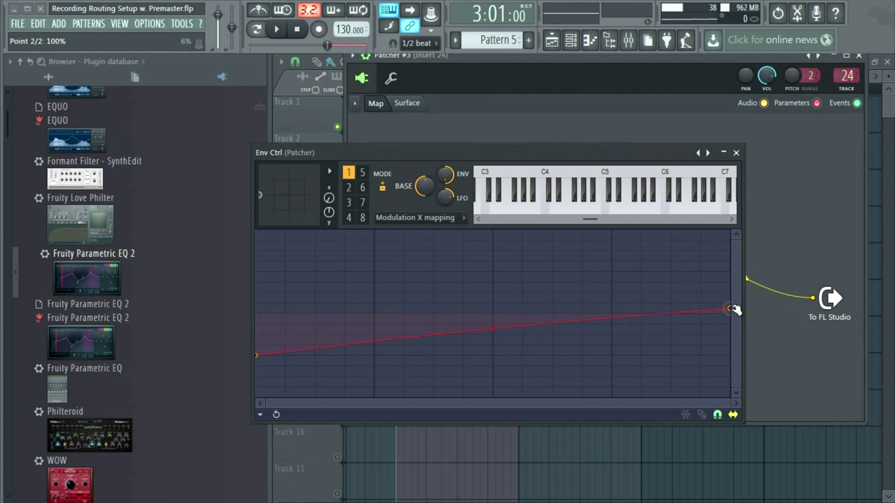
left_click_drag(736, 310, 736, 312)
left_click_drag(495, 330, 493, 327)
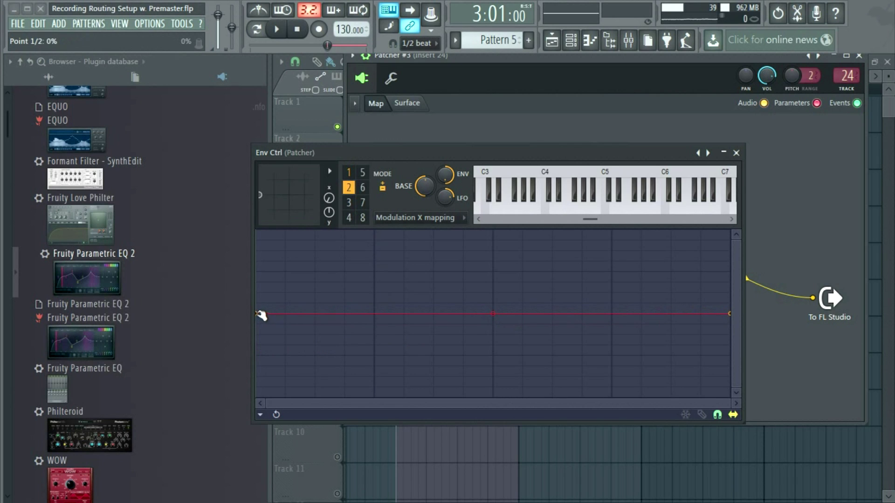
Add curve points to articulator 2's Modulation X mapping, and shape articulator 3's with two dips and two peaks above the midline
right_click(374, 324)
right_click(671, 303)
left_click(349, 203)
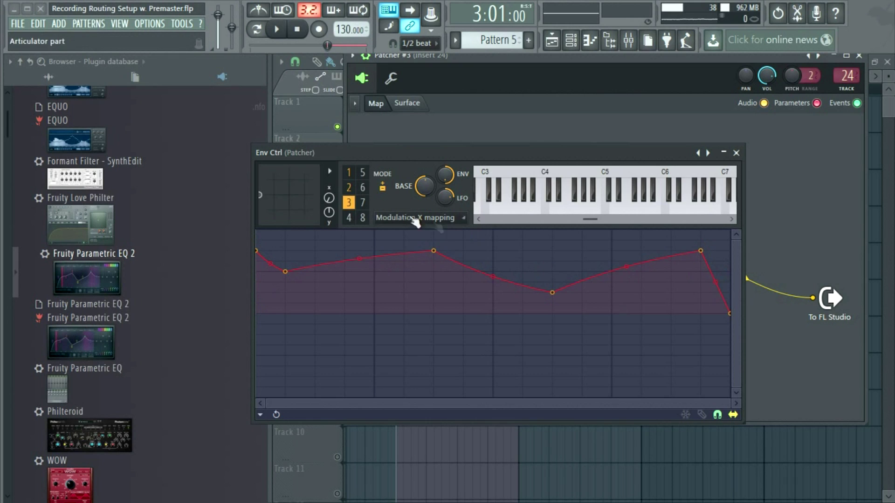
Shape articulator 4's Modulation X mapping with a dip below the midline, a central peak and a low flat ending
left_click(349, 218)
left_click_drag(583, 346, 582, 356)
right_click(496, 313)
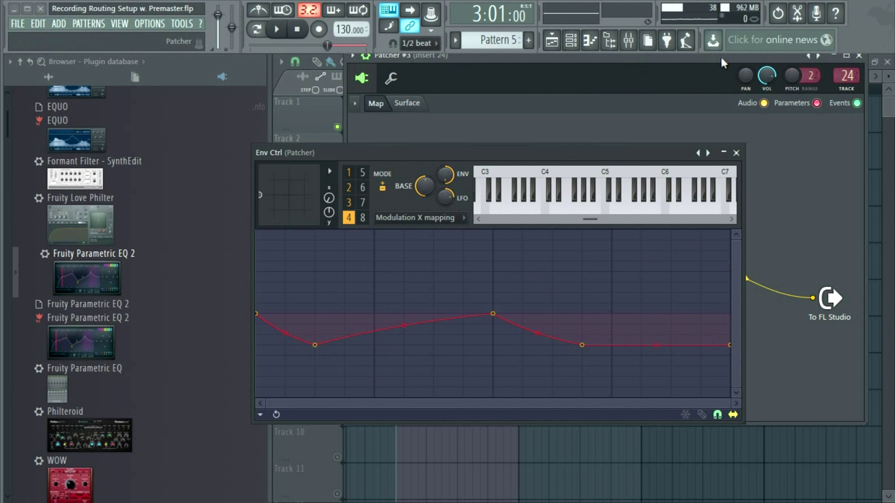
Close the Env Ctrl editor and the Patcher #3 window to return to the playlist and channel rack
left_click_drag(725, 56, 734, 100)
left_click(796, 104)
left_click(736, 153)
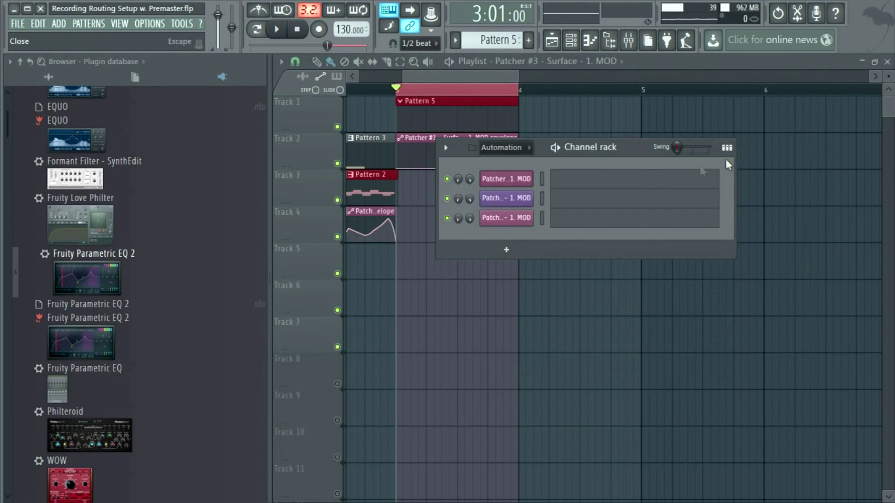
Select Pattern 5 and open Patcher #3's piano roll from the channel rack's synth group
left_click(413, 102)
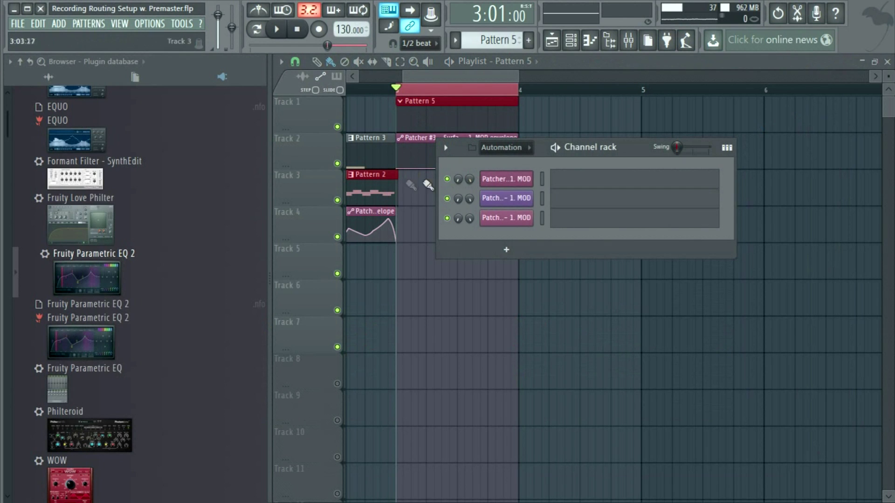
left_click(500, 149)
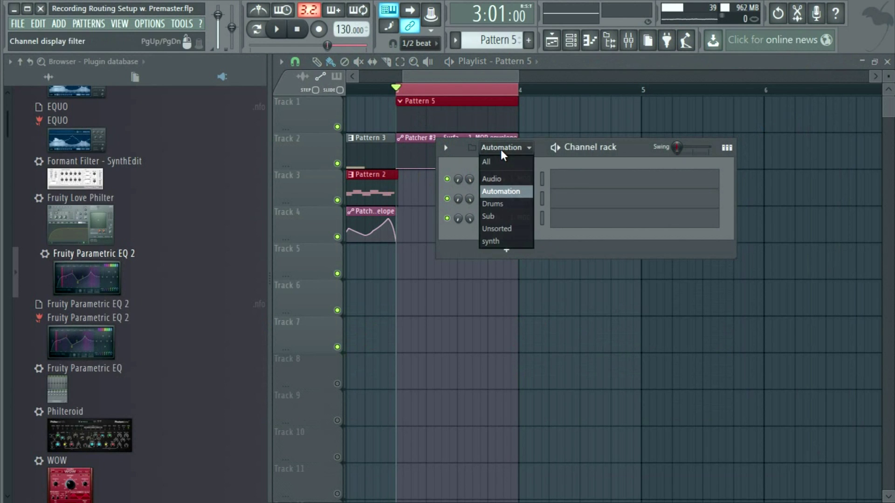
left_click(502, 240)
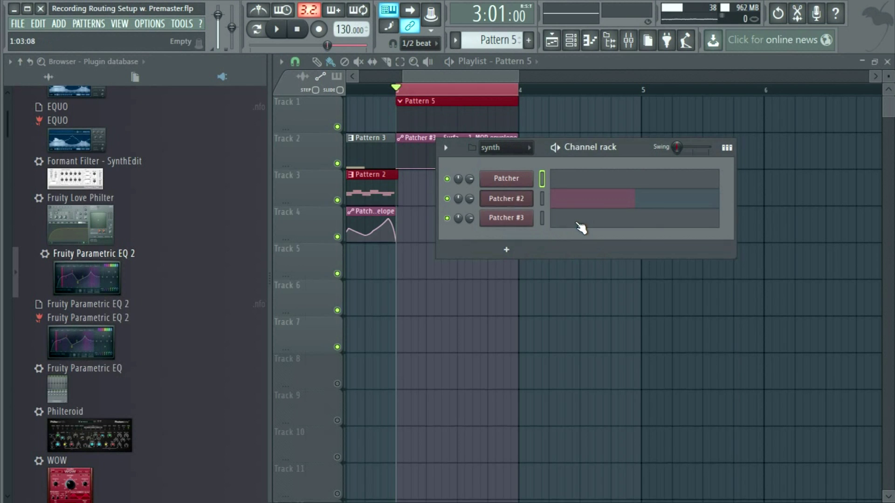
left_click(581, 229)
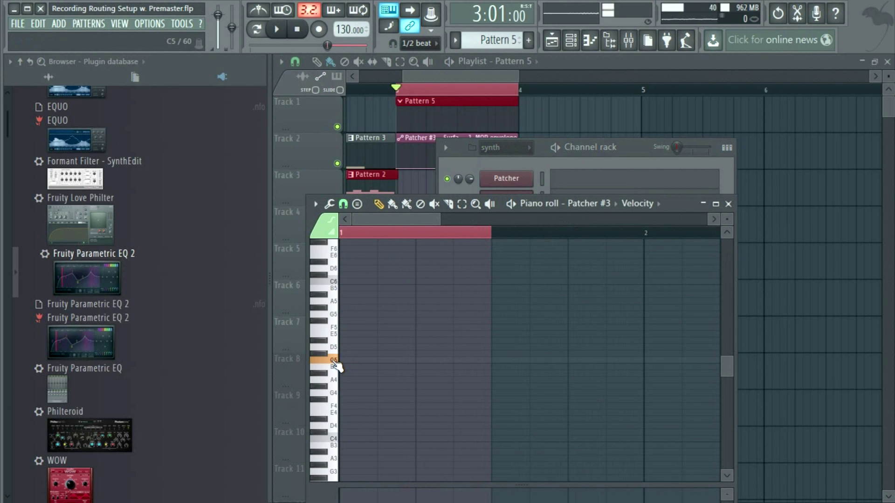
Draw an F4 note at the start of bar 1 and size it to half a bar
left_click(349, 441)
scroll(373, 401, "down", 4)
left_click_drag(352, 347, 345, 393)
left_click_drag(577, 393, 542, 315)
left_click_drag(636, 315, 469, 299)
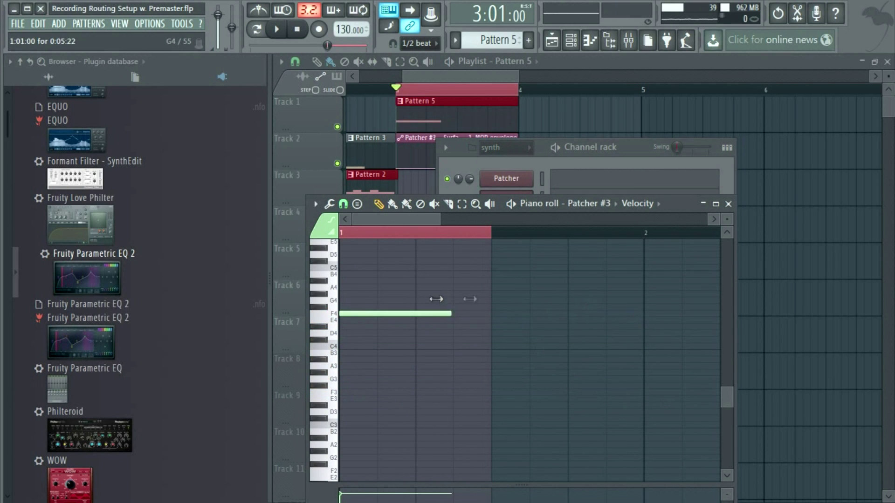
Play the looped section and check the Patcher #3 track's level in the mixer before stopping playback
left_click(508, 82)
key("space")
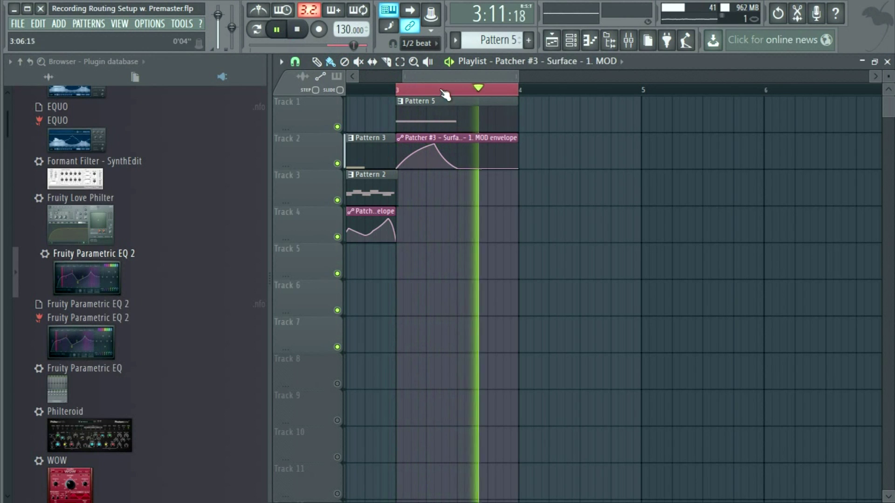
double_click(444, 116)
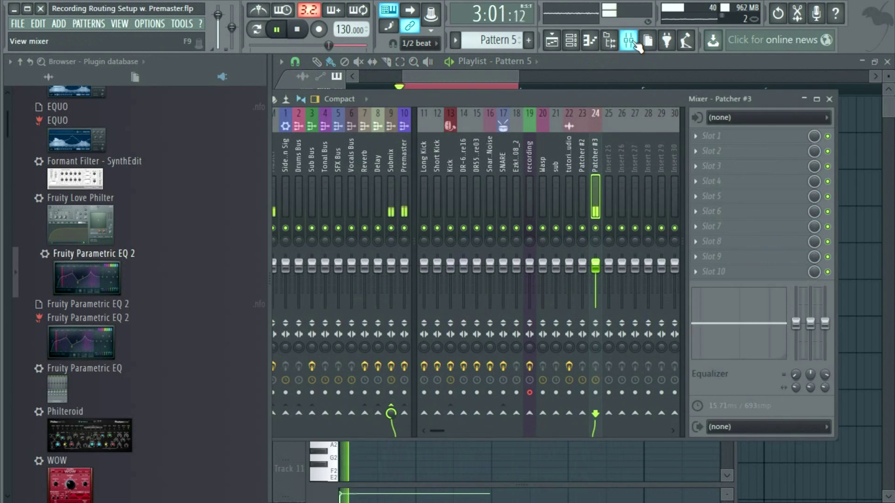
left_click(629, 41)
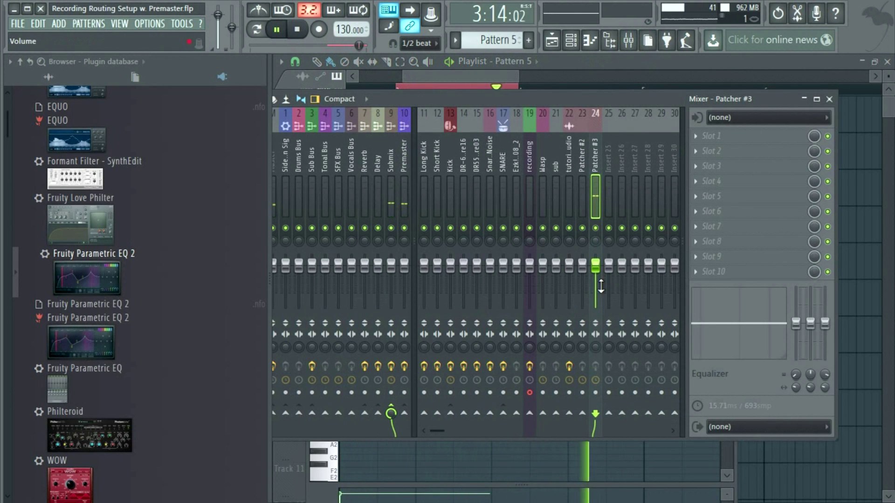
left_click(299, 32)
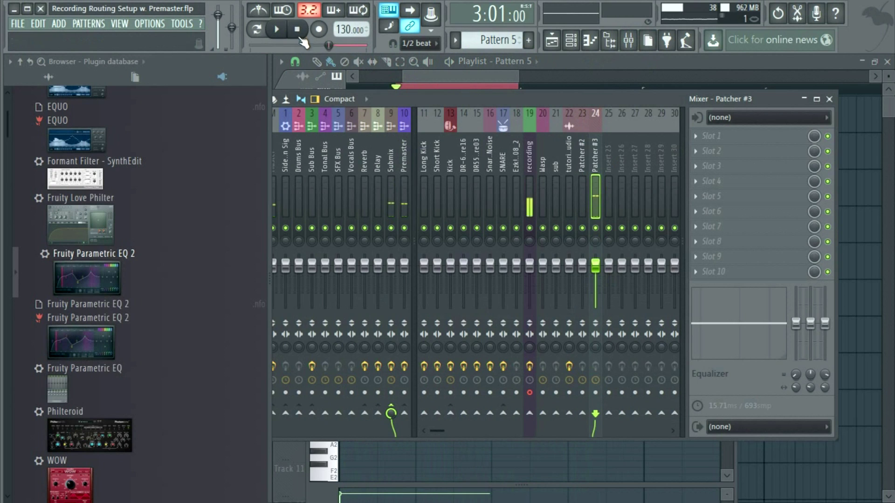
Reopen Pattern 5 from the playlist and bring the channel rack with Patcher #3 to the front
left_click(476, 78)
double_click(450, 120)
left_click(645, 163)
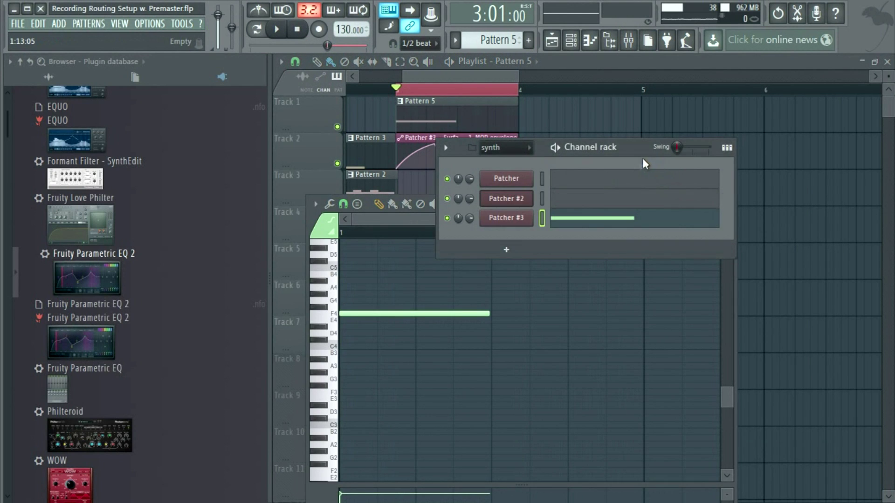
Open Patcher #3 and rearrange the Surface, Env Ctrl, Param. EQ 2 and SimSynth modules compactly in the upper part of the map
left_click(504, 217)
left_click_drag(580, 300, 559, 232)
left_click_drag(466, 308, 424, 181)
left_click_drag(347, 335, 307, 228)
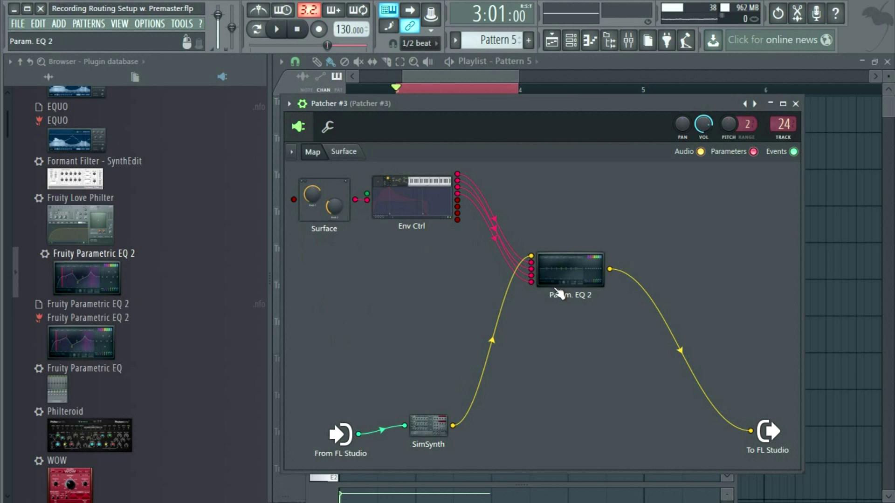
left_click_drag(558, 294, 541, 215)
left_click_drag(435, 446, 327, 297)
right_click(472, 287)
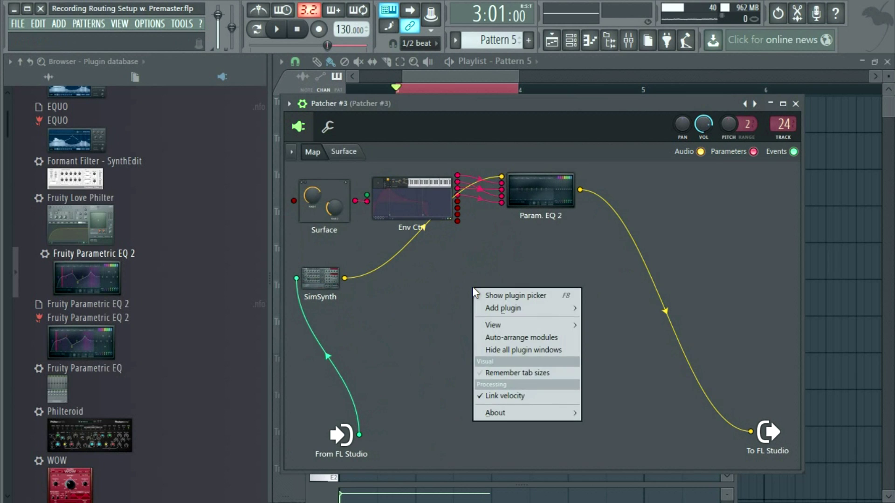
mouse_move(564, 311)
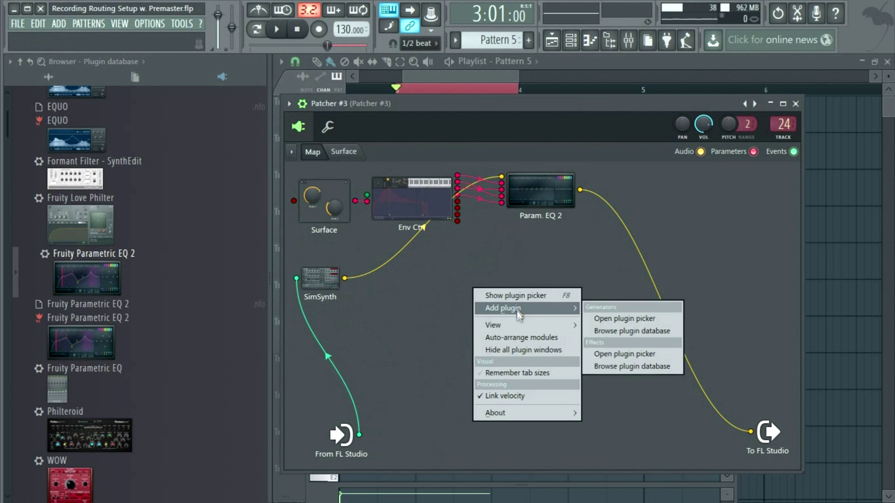
left_click(442, 291)
left_click_drag(555, 209, 554, 195)
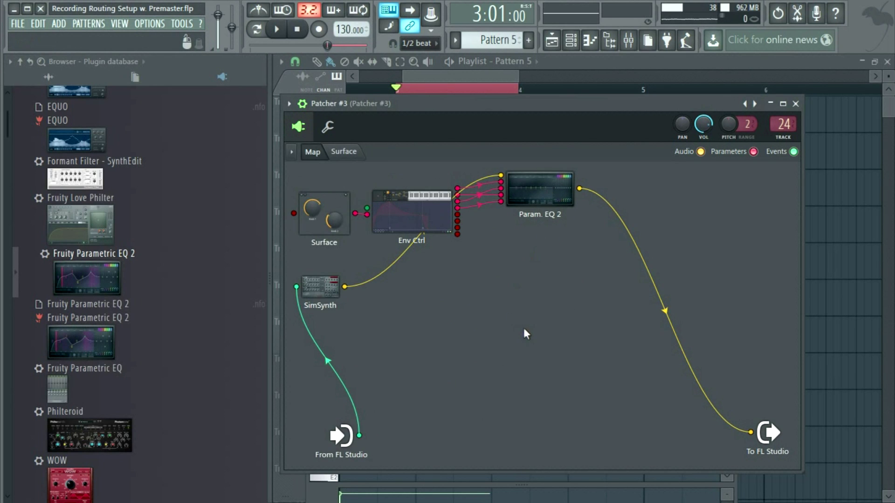
Add Fruity Blood Overdrive from the distortion effects between Param. EQ 2 and To FL Studio, and open its settings
scroll(127, 199, "up", 10)
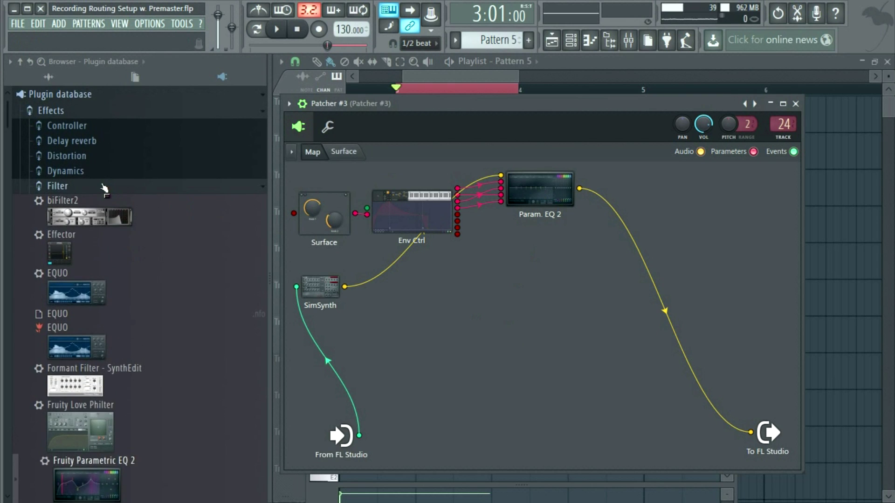
left_click(104, 188)
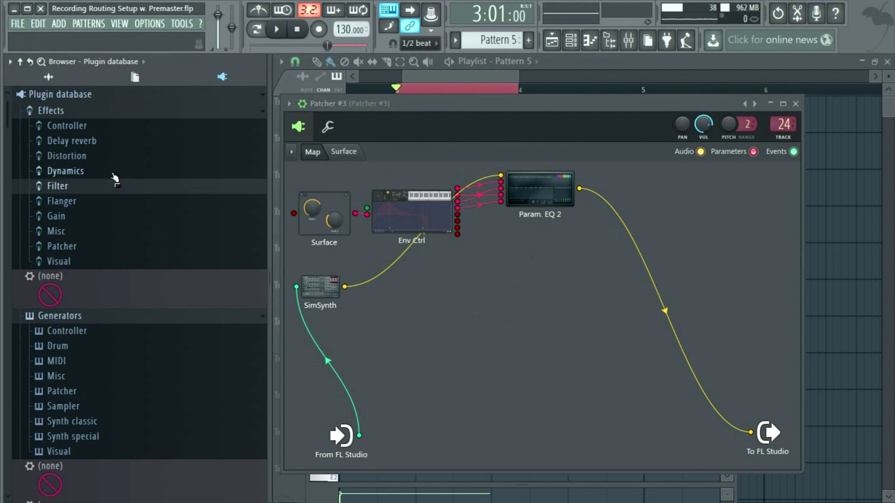
left_click(94, 155)
scroll(152, 252, "down", 1)
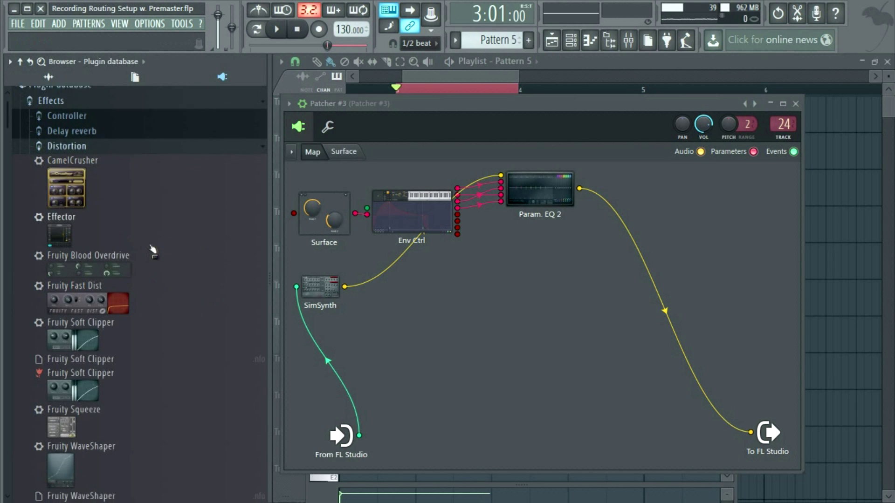
left_click_drag(117, 247, 662, 207)
left_click(662, 206)
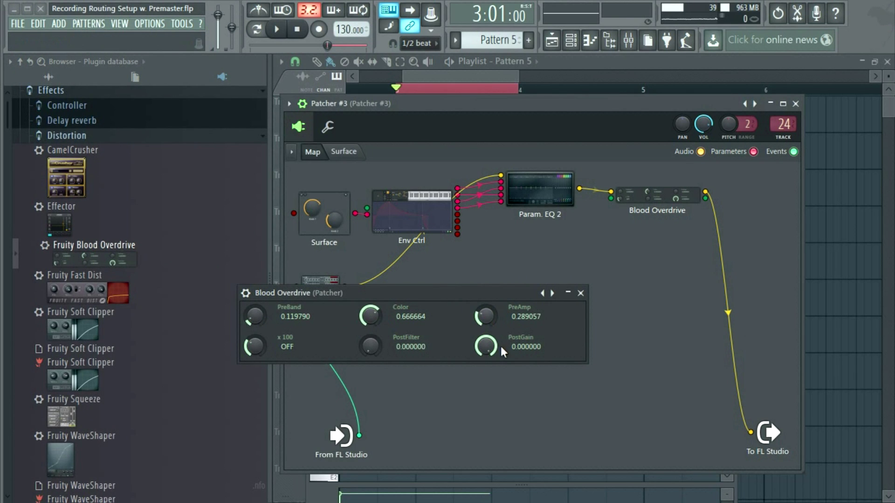
Play the loop and reshape the Patcher #3 MOD envelope with an early rise, a plateau and a peak of about 95% near 3:07:19
left_click(450, 77)
left_click(279, 32)
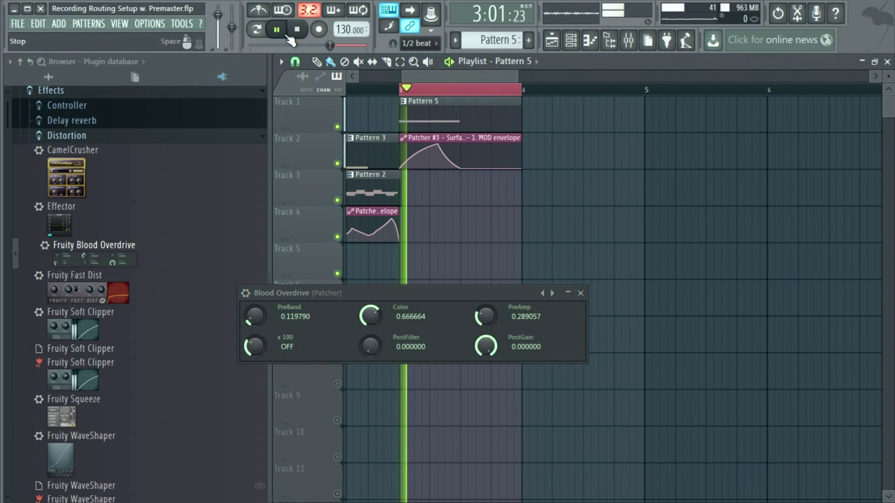
mouse_move(439, 149)
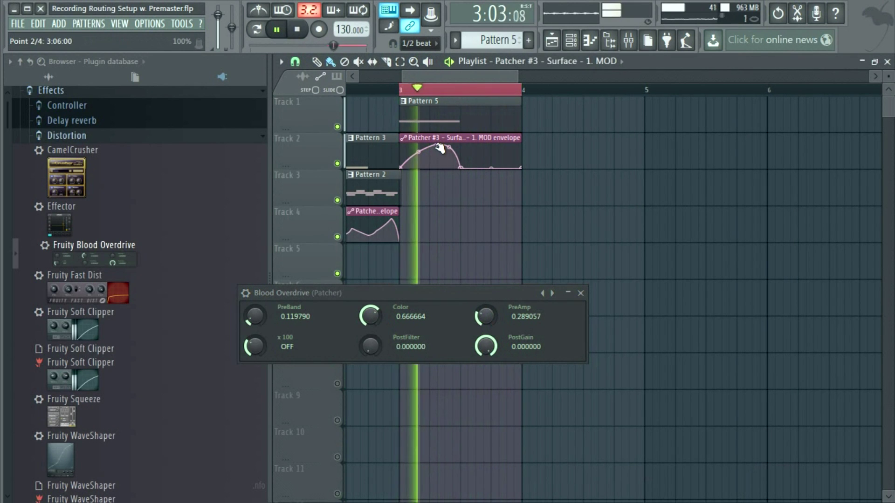
left_click_drag(439, 148, 460, 146)
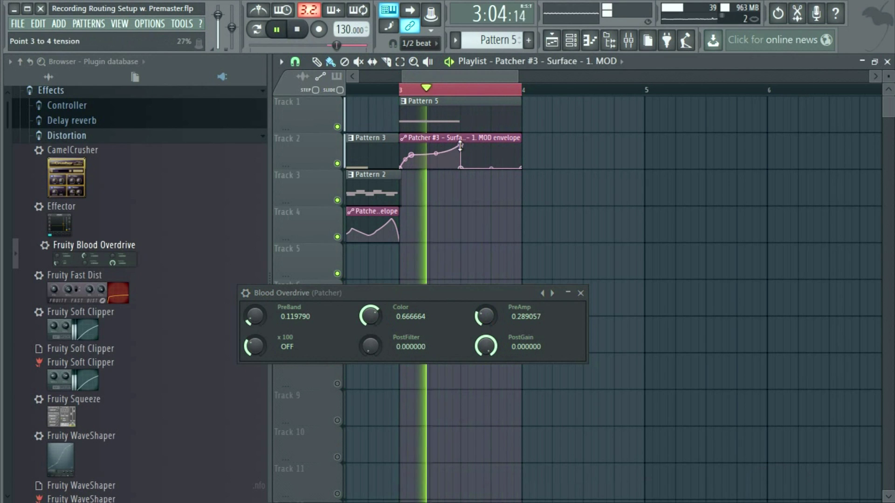
left_click_drag(460, 145, 454, 147)
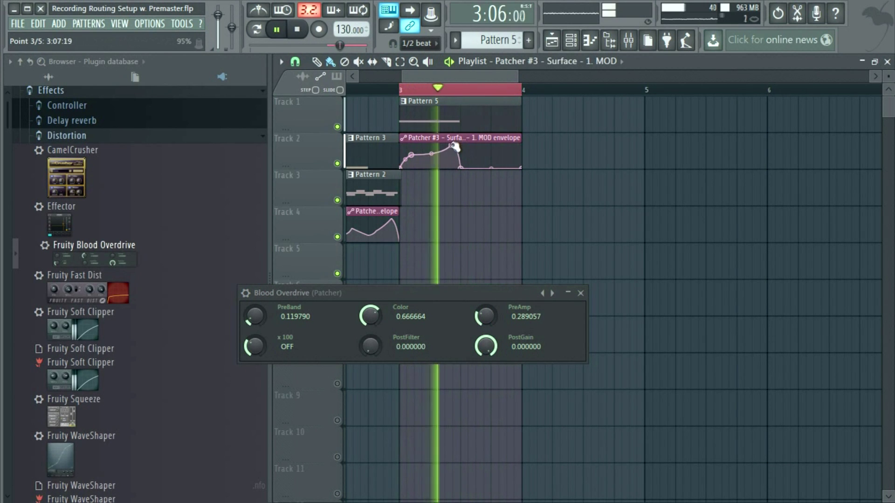
Reopen Patcher #3 from Pattern 5, move the Blood Overdrive window aside and open SimSynth
double_click(426, 120)
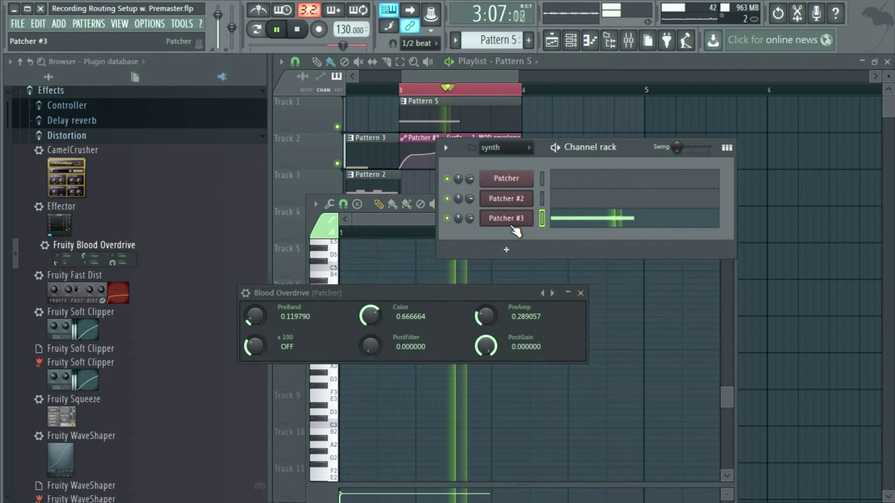
left_click(512, 224)
left_click_drag(375, 295, 594, 189)
left_click(314, 286)
left_click_drag(494, 286, 488, 222)
Adjust the fine tuning of SimSynth's oscillators, turn on Warm for all three and close the synth
left_click_drag(399, 259, 399, 251)
left_click_drag(399, 306, 399, 310)
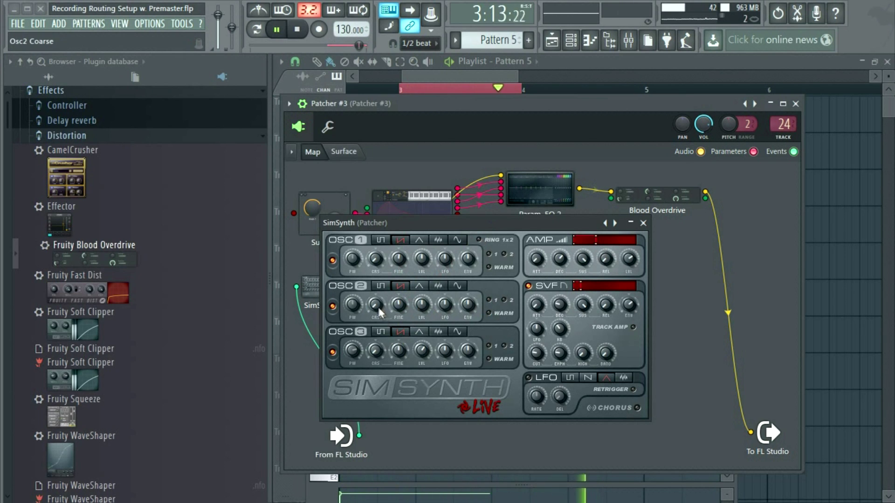
left_click_drag(421, 351, 398, 348)
left_click(489, 359)
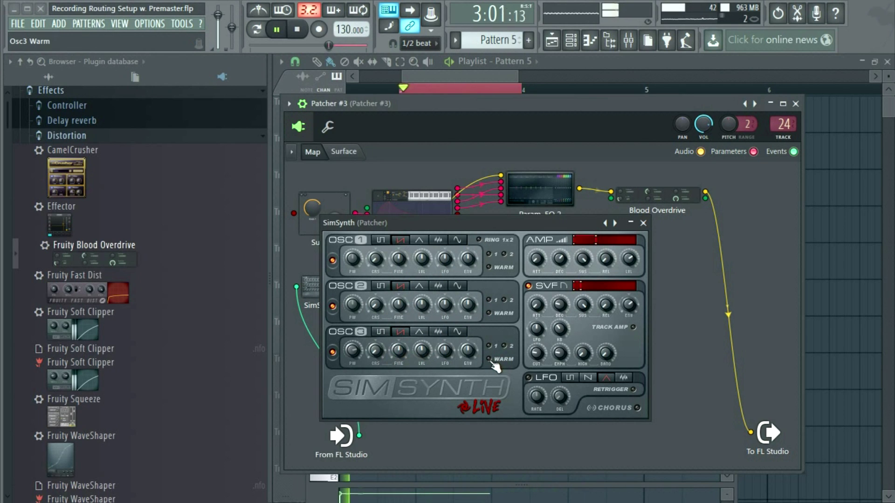
left_click(489, 313)
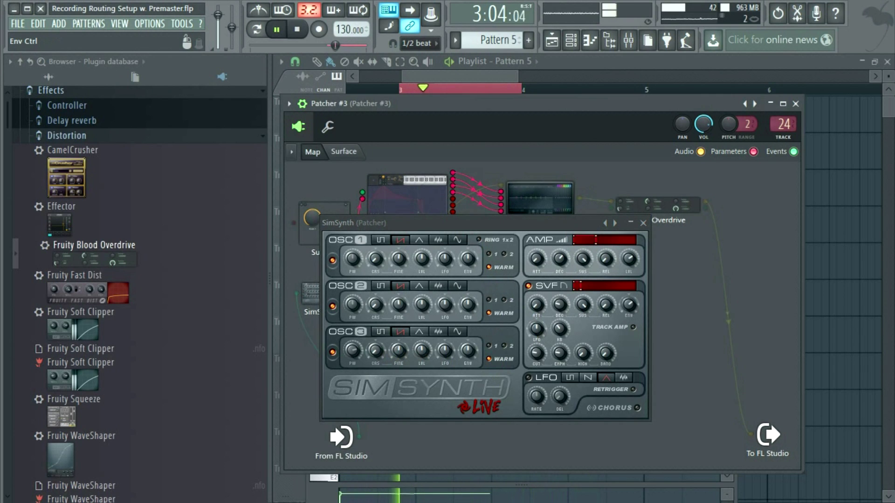
left_click_drag(540, 352, 540, 330)
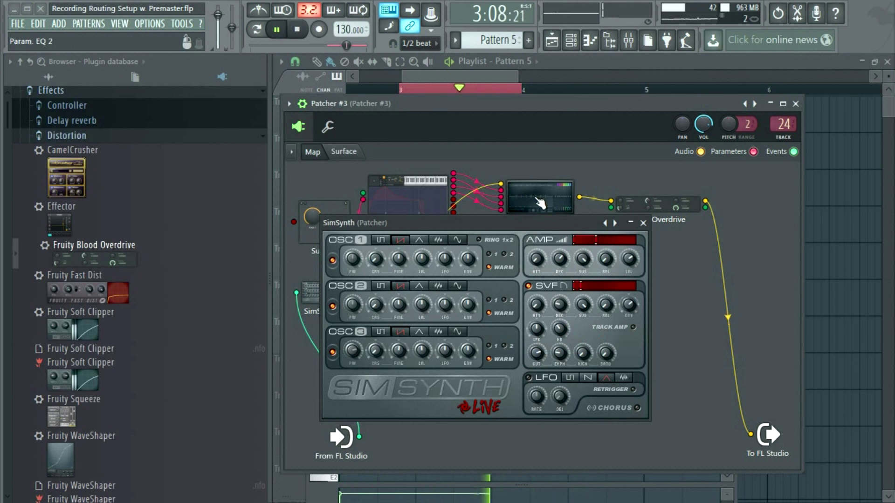
left_click(644, 223)
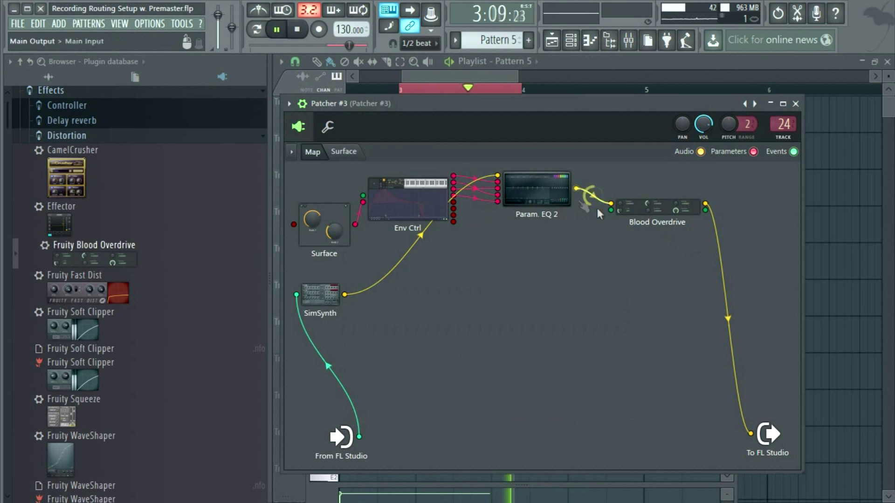
Set Blood Overdrive's PreAmp to about 0.64 and Color to about 0.39, stop playback and close its window
left_click(543, 198)
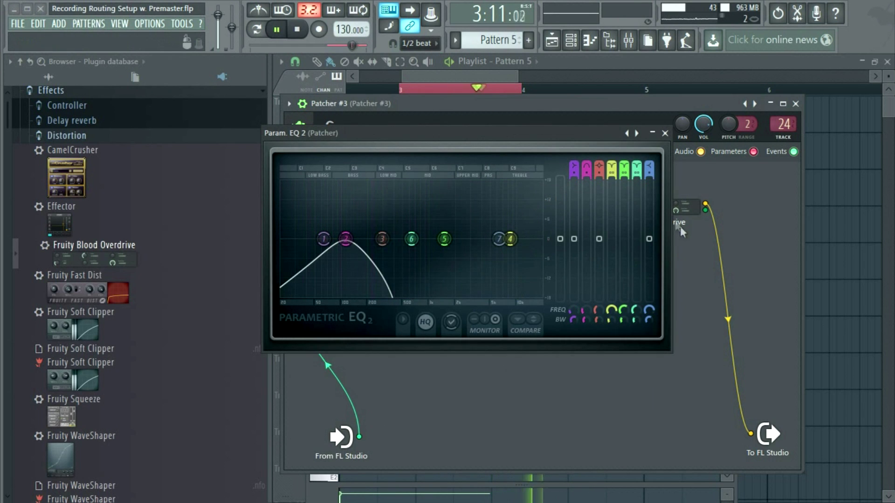
left_click(681, 211)
left_click_drag(702, 213, 702, 190)
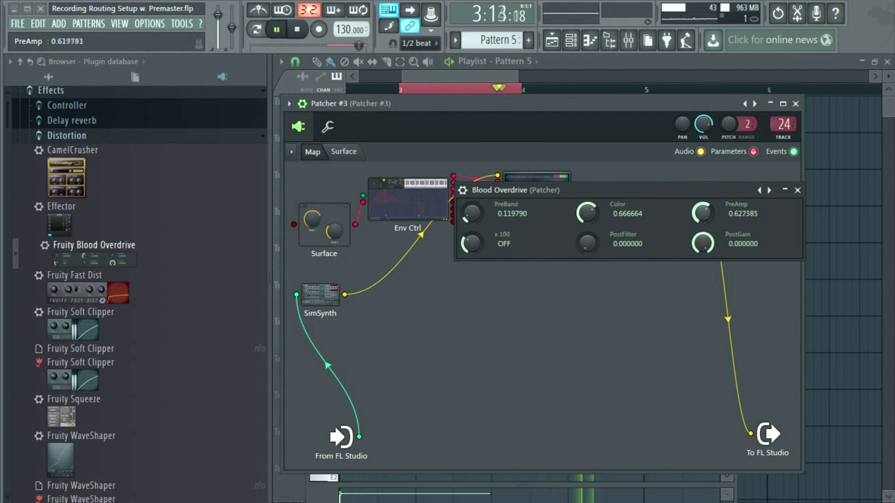
left_click_drag(589, 213, 590, 232)
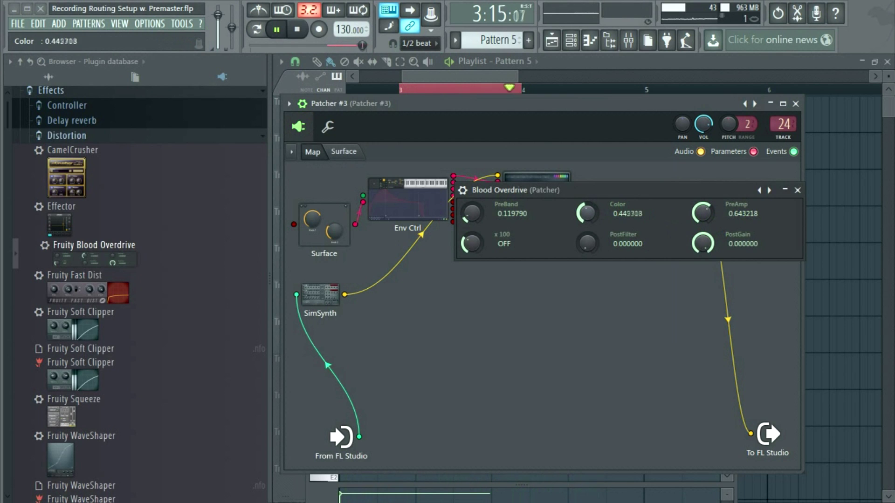
left_click(307, 36)
left_click(308, 37)
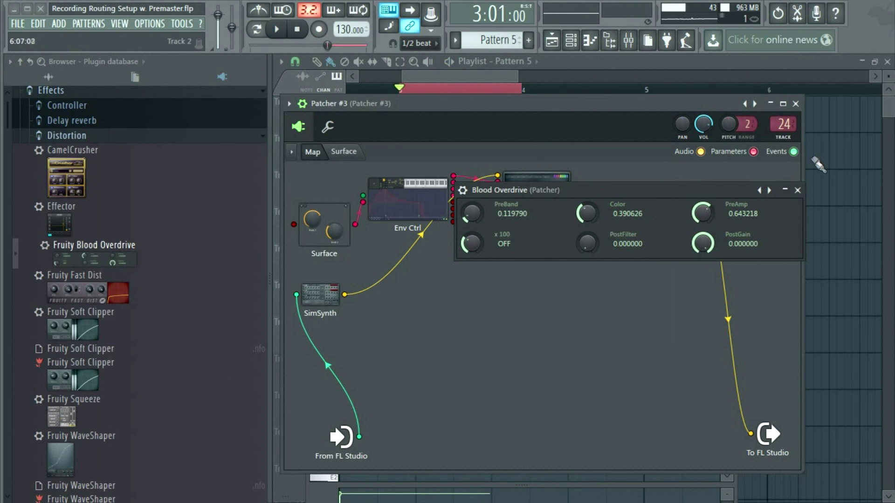
left_click(798, 190)
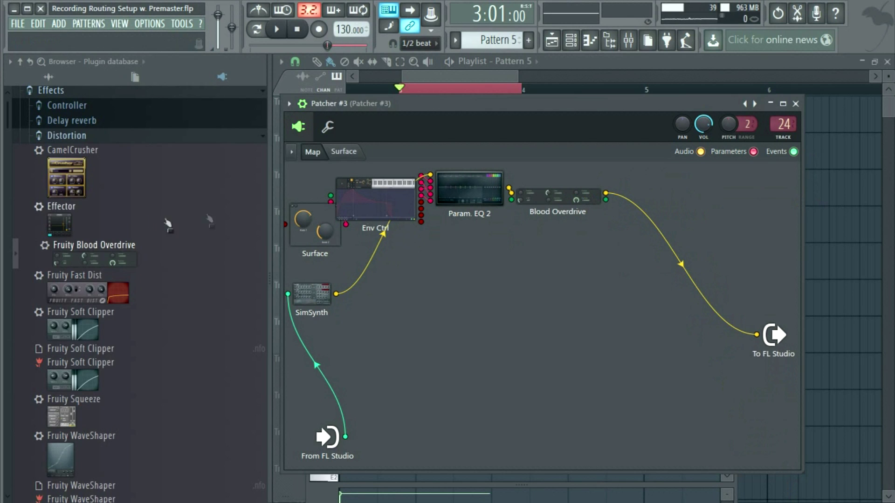
Add a second Fruity Parametric EQ 2 from the filter effects between Blood Overdrive and To FL Studio
left_click(83, 136)
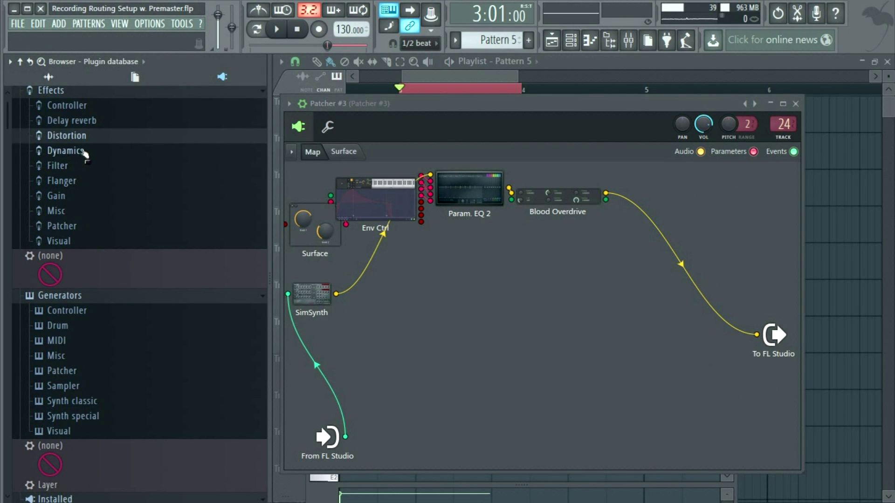
left_click(68, 167)
left_click_drag(99, 459, 686, 257)
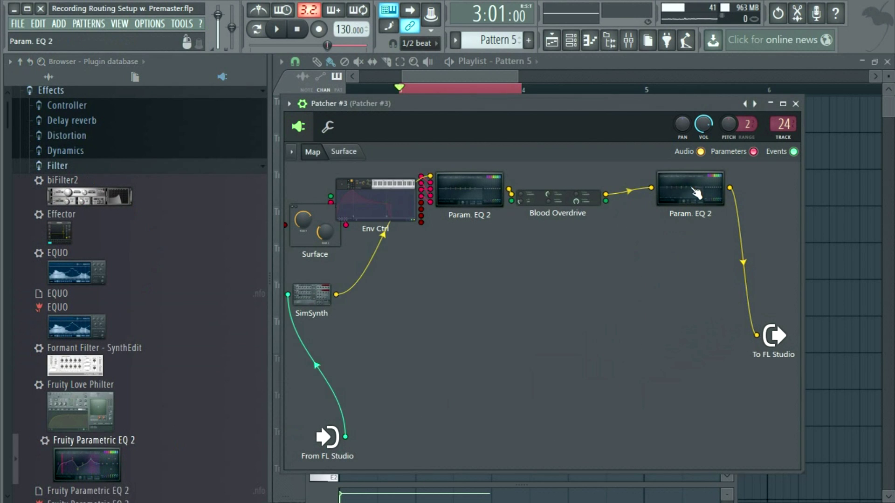
Open the second Param. EQ 2 and make band 1 a steep high pass at about 146 Hz with 56% bandwidth
left_click(696, 193)
scroll(550, 329, "up", 4)
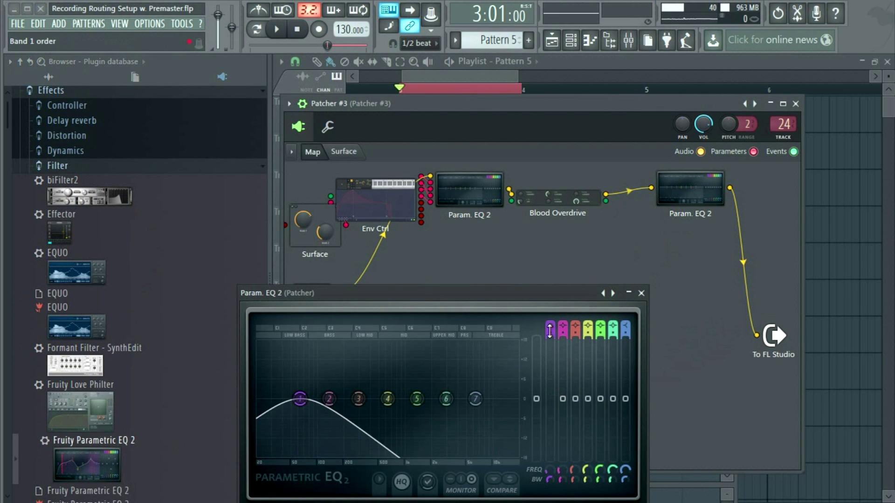
scroll(300, 399, "up", 2)
left_click_drag(300, 399, 347, 402)
left_click_drag(549, 480, 550, 486)
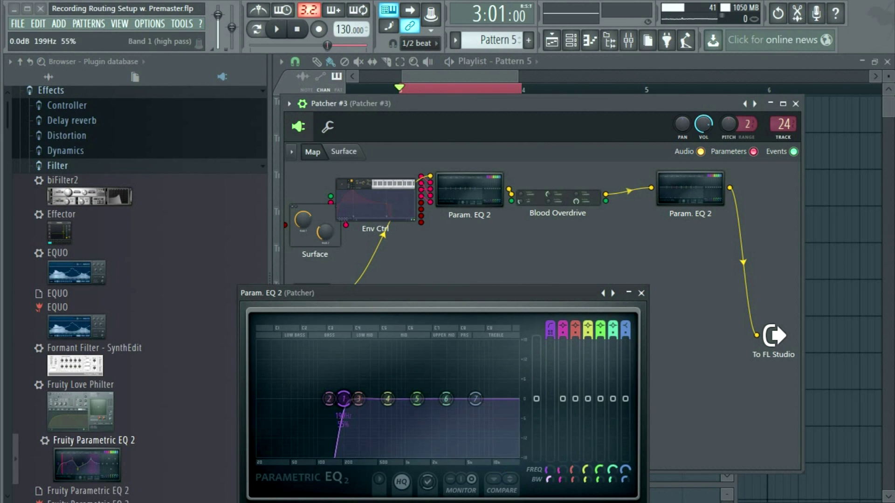
mouse_move(343, 399)
left_mouse_down()
mouse_move(320, 399)
mouse_move(331, 399)
left_mouse_up()
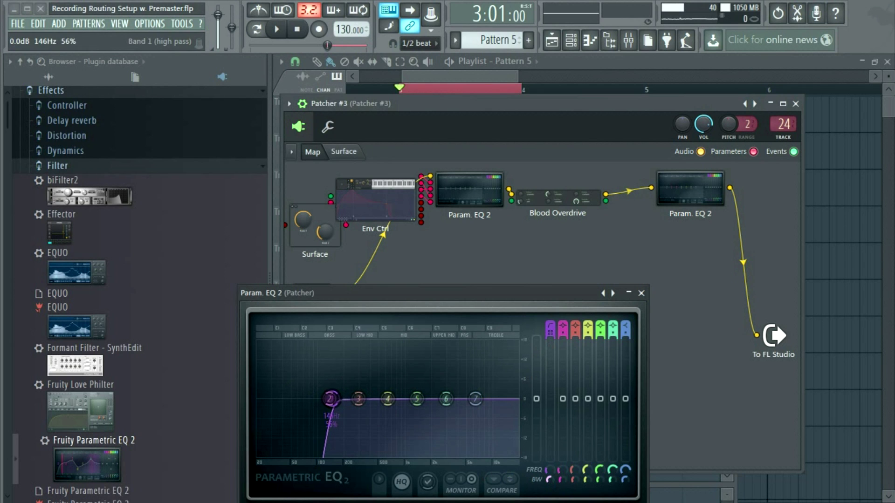
left_click_drag(387, 399, 334, 383)
mouse_move(417, 399)
left_mouse_down()
mouse_move(428, 388)
mouse_move(422, 408)
left_mouse_up()
left_click_drag(474, 417, 483, 407)
Close the EQ window and rearrange the Blood Overdrive, second Param. EQ 2 and To FL Studio modules on the map
left_click_drag(665, 203, 655, 216)
left_click(641, 294)
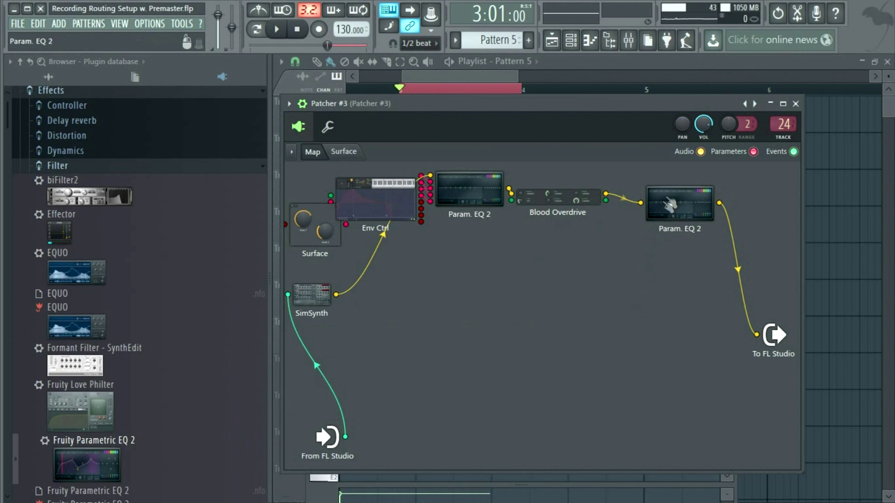
left_click_drag(558, 196, 554, 180)
left_click_drag(676, 205, 652, 191)
left_click_drag(783, 349, 783, 316)
left_click_drag(619, 191, 619, 220)
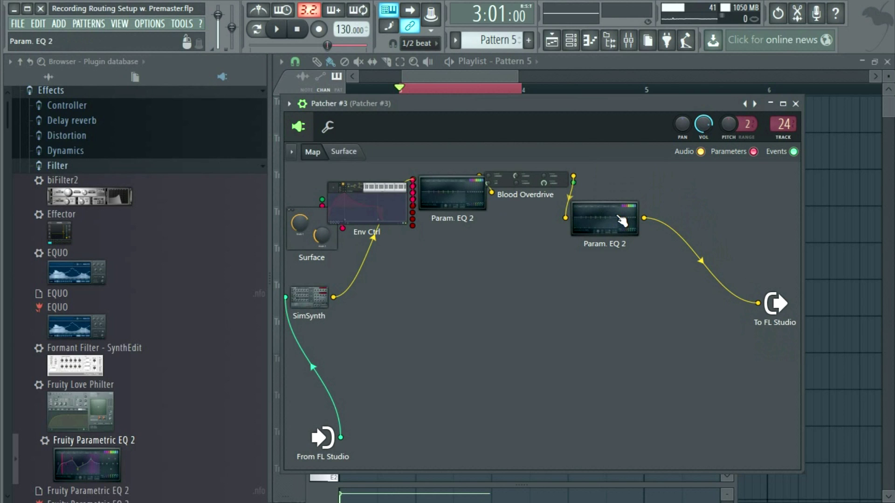
left_click_drag(614, 227, 626, 192)
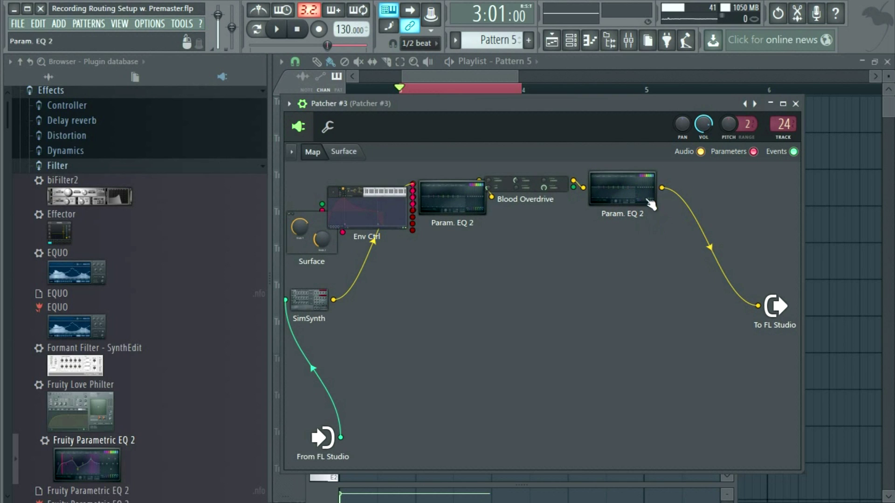
Play the looped section in the playlist, stop it and reopen Patcher #3 from Pattern 5
left_click(445, 93)
left_click(276, 29)
left_click(296, 33)
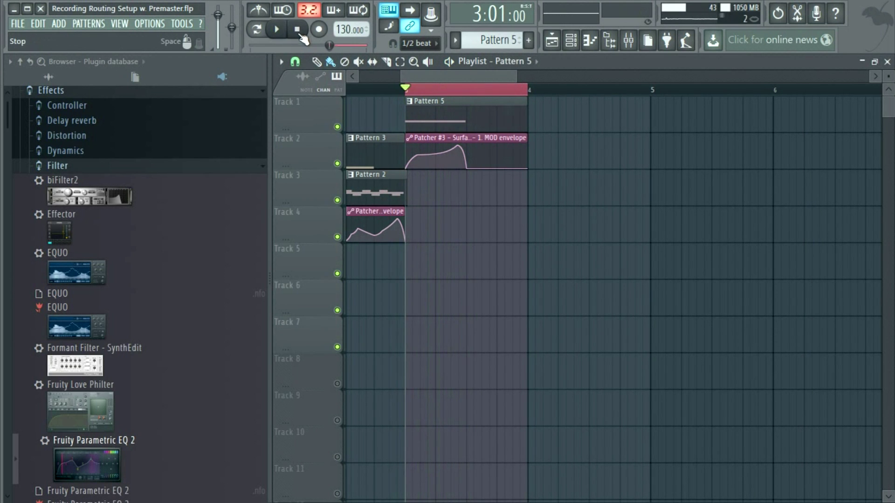
double_click(438, 121)
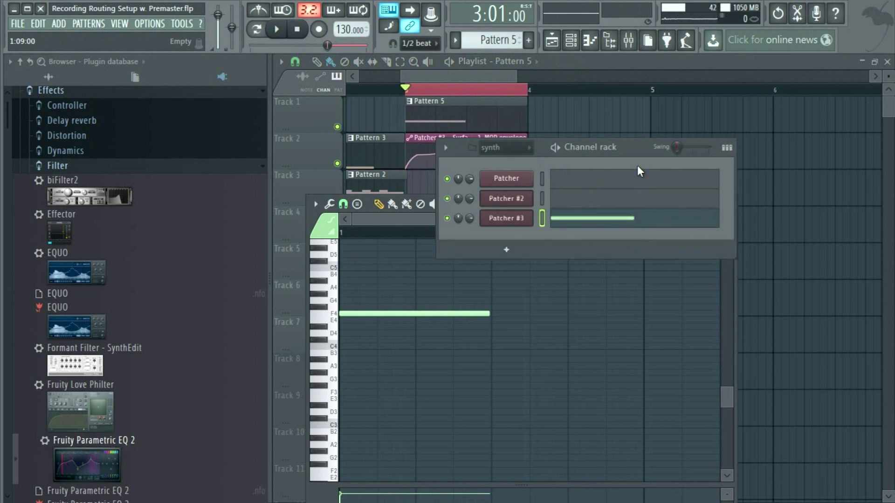
left_click(508, 217)
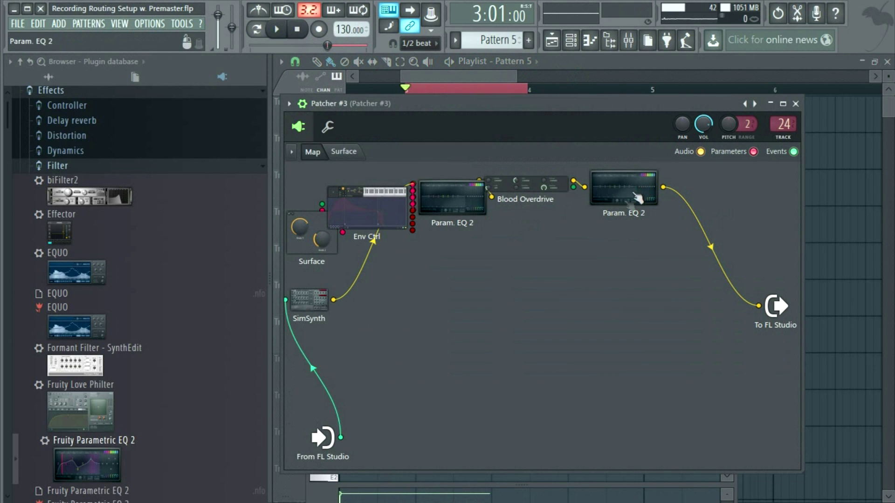
Add a Fruity Flanger from the flanger effects between the second Param. EQ 2 and To FL Studio
left_click(77, 166)
left_click(70, 182)
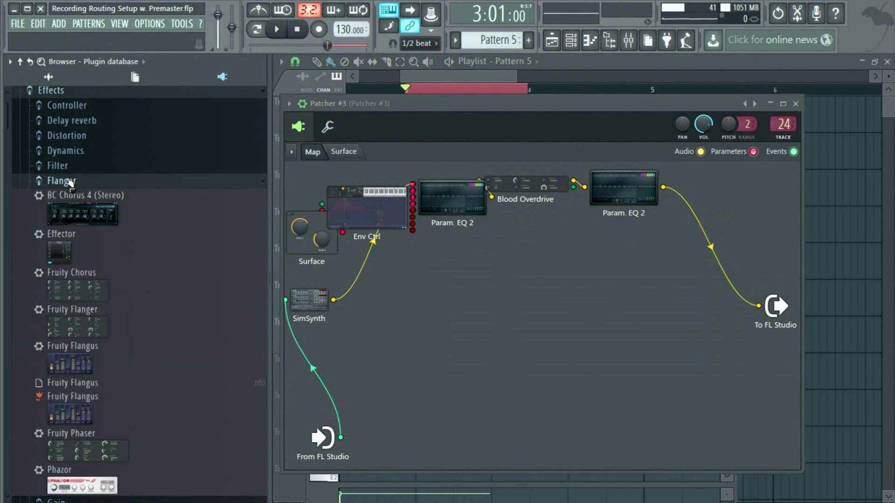
left_click_drag(98, 322, 715, 209)
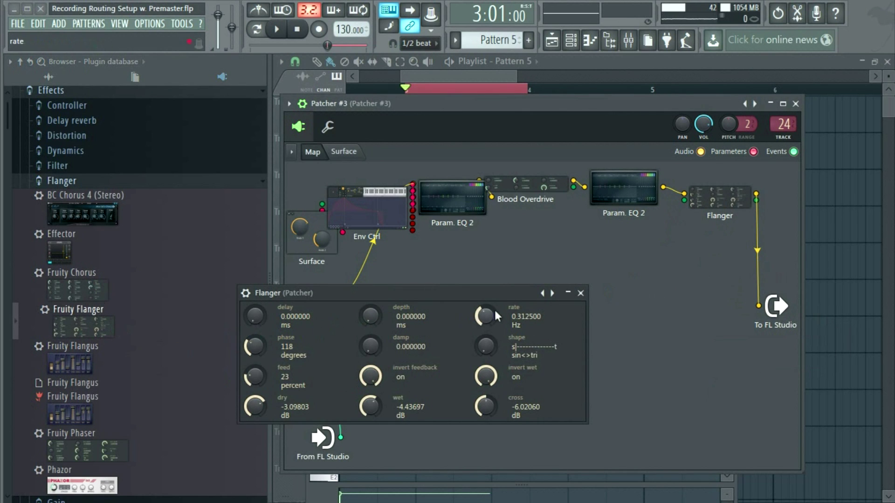
Activate the Flanger's delay as a parameter input, link Env Ctrl's fifth output to it and move Env Ctrl below the first Param. EQ 2
right_click(254, 319)
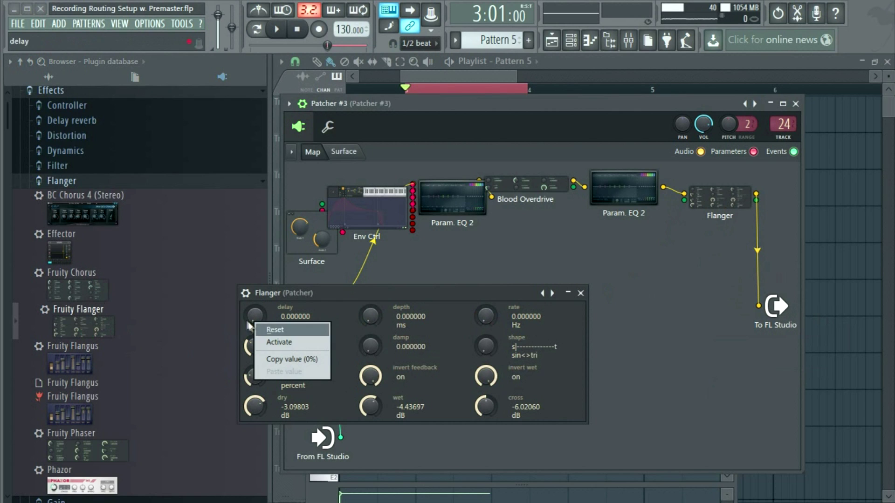
left_click(275, 343)
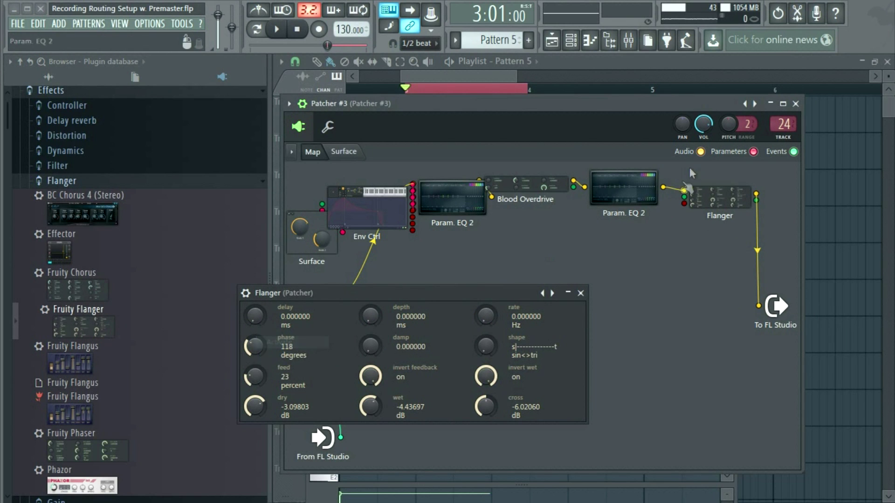
left_click(580, 293)
left_click_drag(368, 210, 626, 249)
left_click_drag(343, 236, 397, 252)
Open Env Ctrl and draw a rising, stepped Modulation X mapping curve for articulator 5, starting well below the centre line
double_click(396, 247)
left_click(363, 174)
left_click_drag(257, 313, 259, 352)
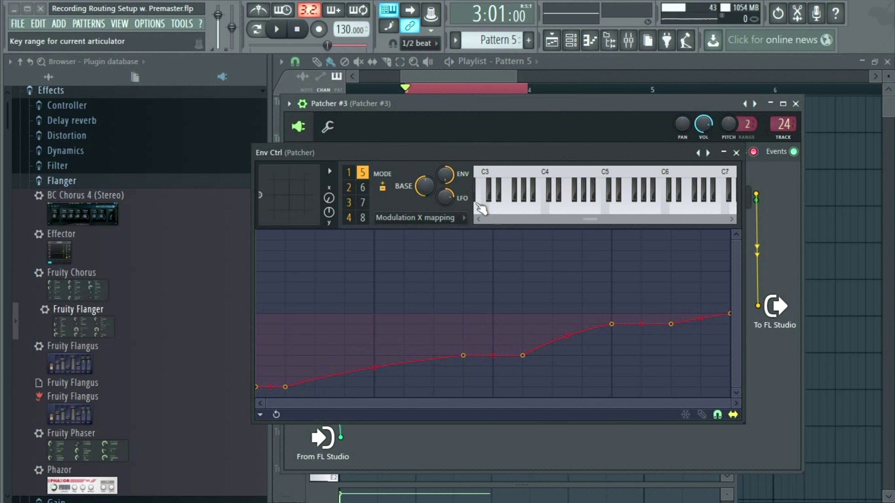
Play the loop and switch off invert feedback and invert wet in the Flanger
left_click(278, 31)
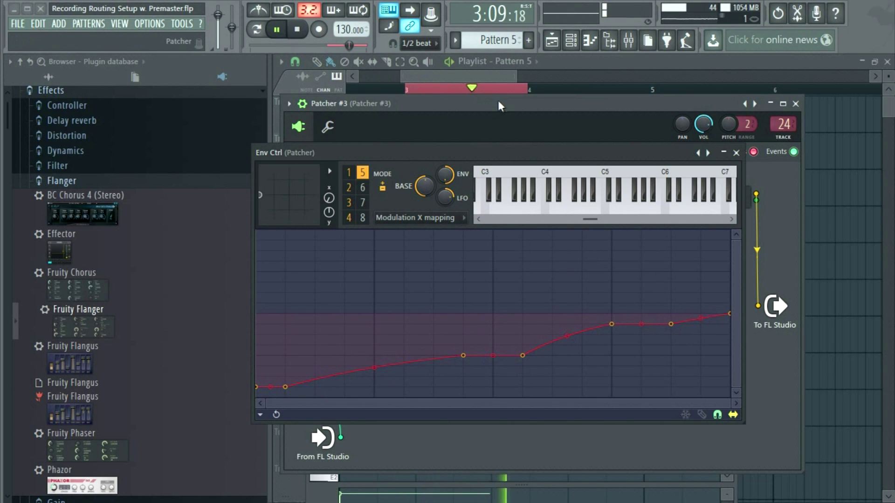
left_click(736, 152)
double_click(720, 198)
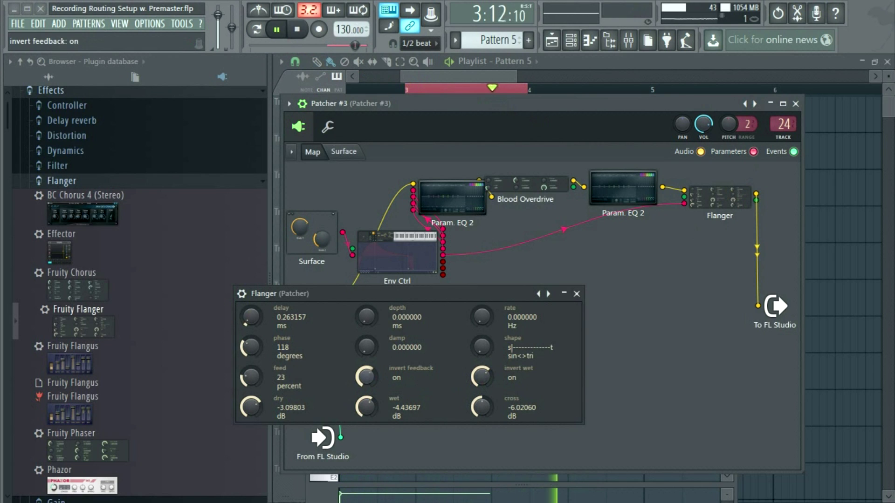
left_click_drag(377, 371, 432, 385)
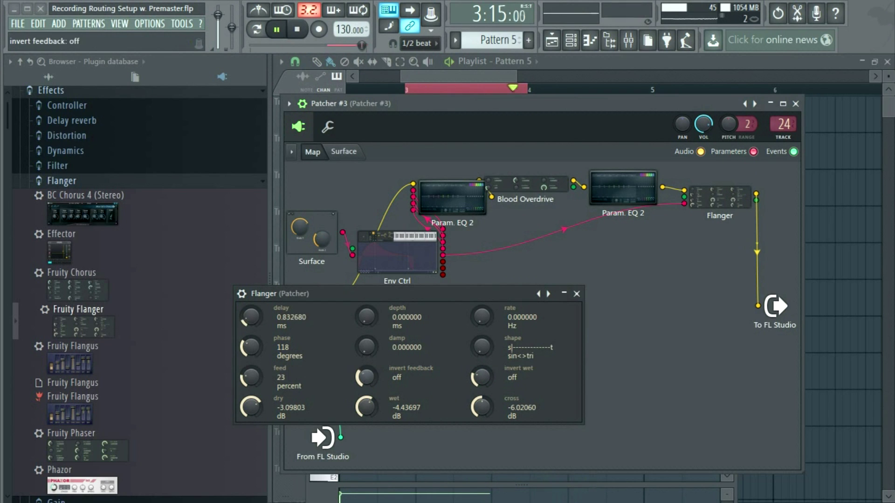
Lower the base level of Env Ctrl's articulator 5 to about 17% and close its window
double_click(410, 237)
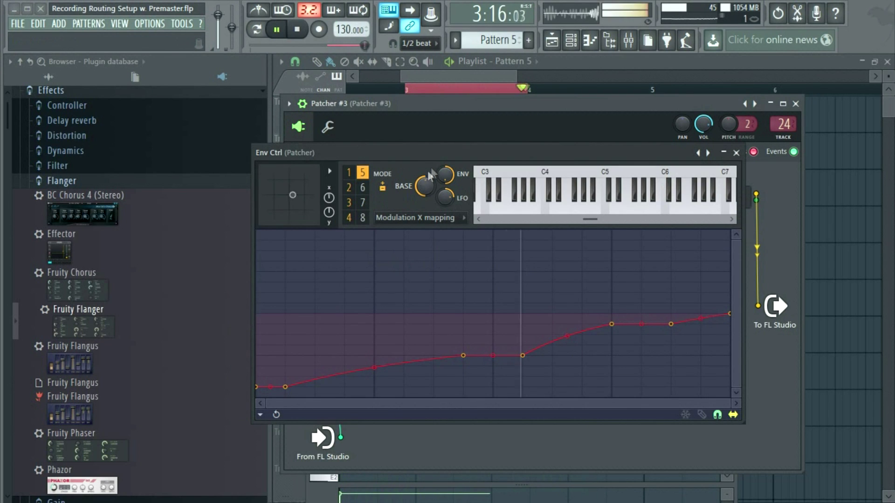
left_click_drag(426, 186, 426, 219)
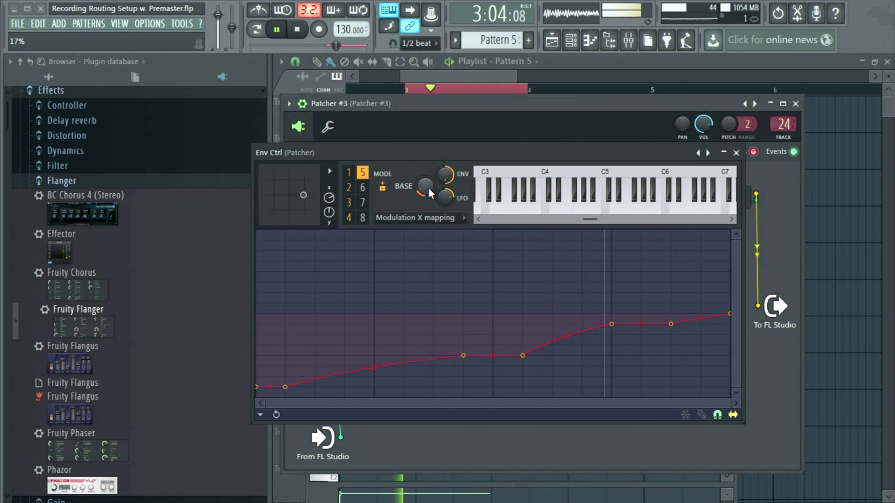
left_click(735, 152)
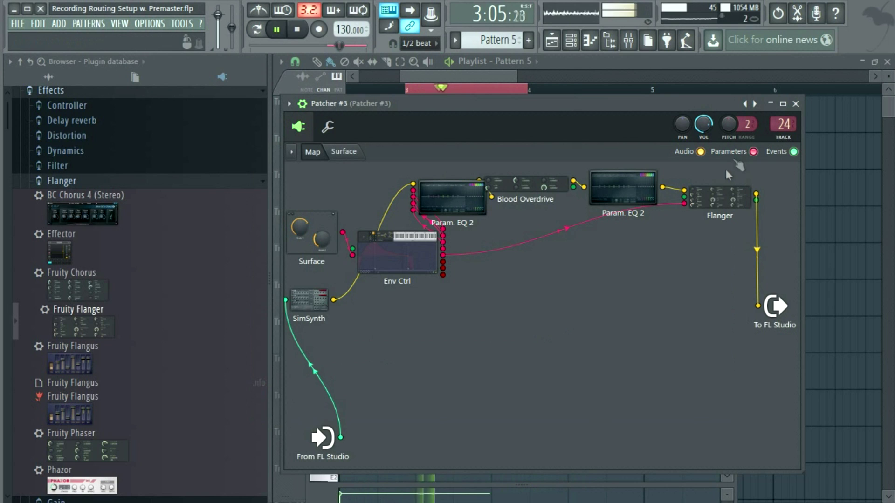
Set the Flanger's feed to 43 percent and phase to 22 degrees, close it and stop playback
left_click(720, 198)
mouse_move(251, 378)
left_mouse_down()
mouse_move(249, 355)
mouse_move(250, 378)
left_mouse_up()
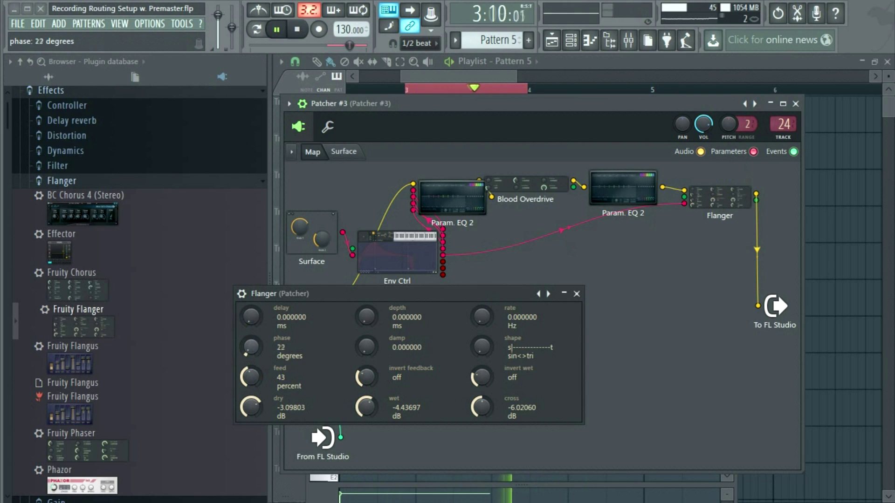
left_click(576, 294)
left_click(297, 29)
Rearrange the effect modules, Env Ctrl and To FL Studio on the map, checking the second Param. EQ 2's curve
left_click_drag(791, 314, 794, 287)
left_click_drag(650, 198, 541, 229)
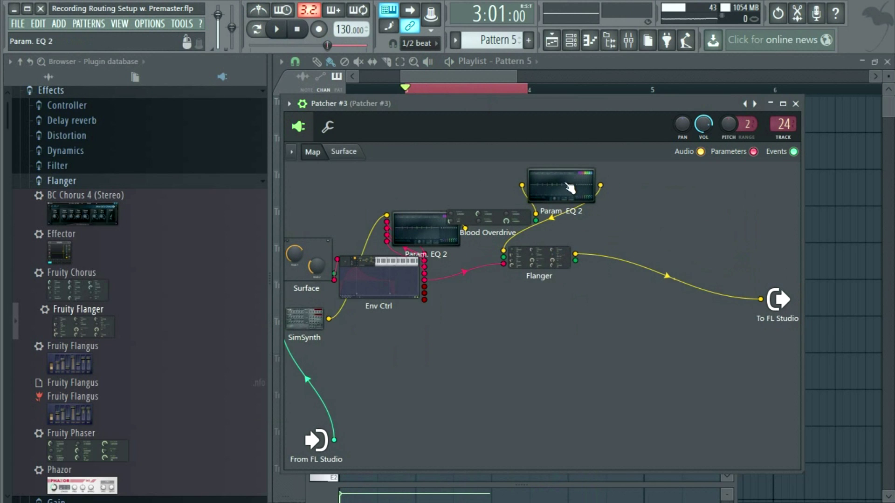
double_click(574, 184)
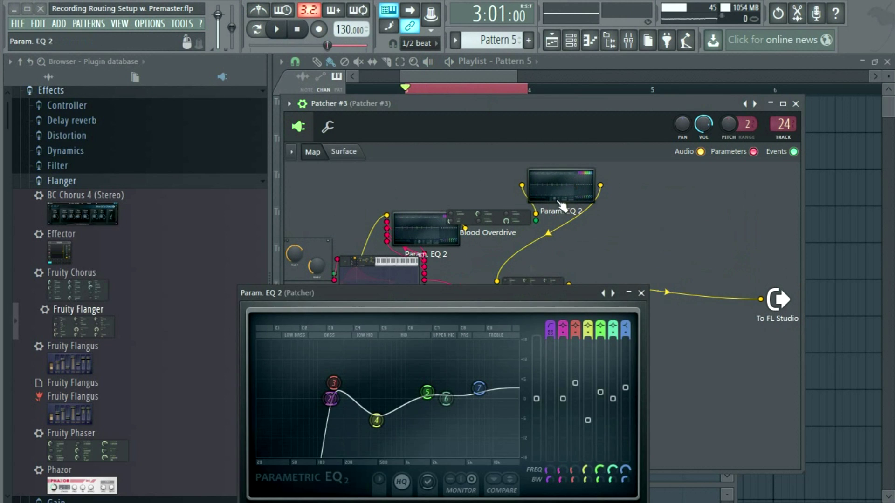
left_click(641, 293)
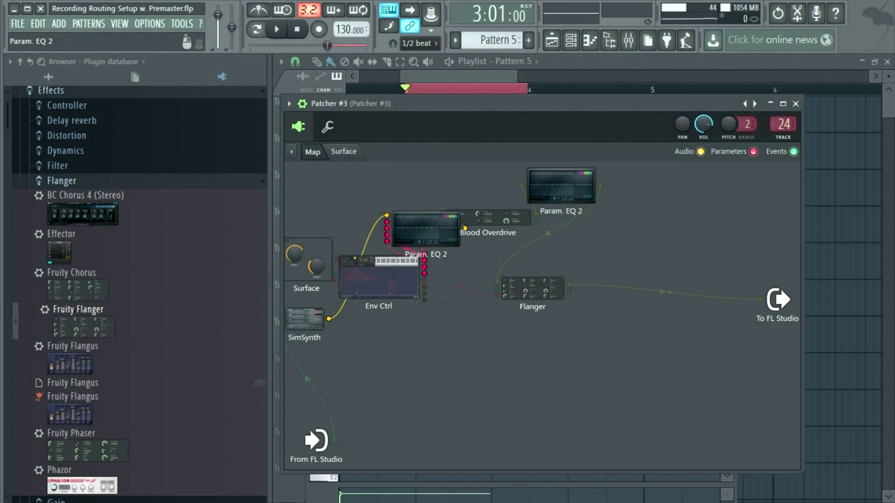
left_click_drag(422, 228, 425, 208)
left_click_drag(390, 271, 369, 275)
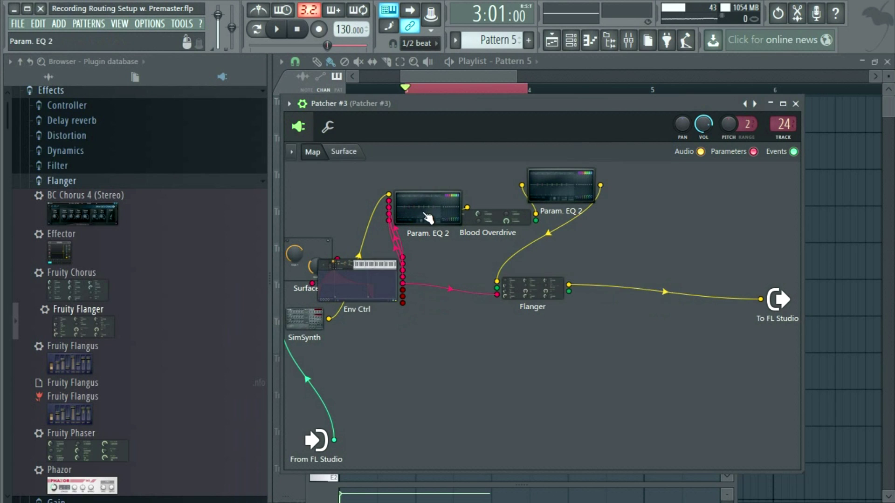
Check the first Param. EQ 2, and in Env Ctrl lower articulator 2's next-to-last Modulation X point level with the point before it
double_click(428, 218)
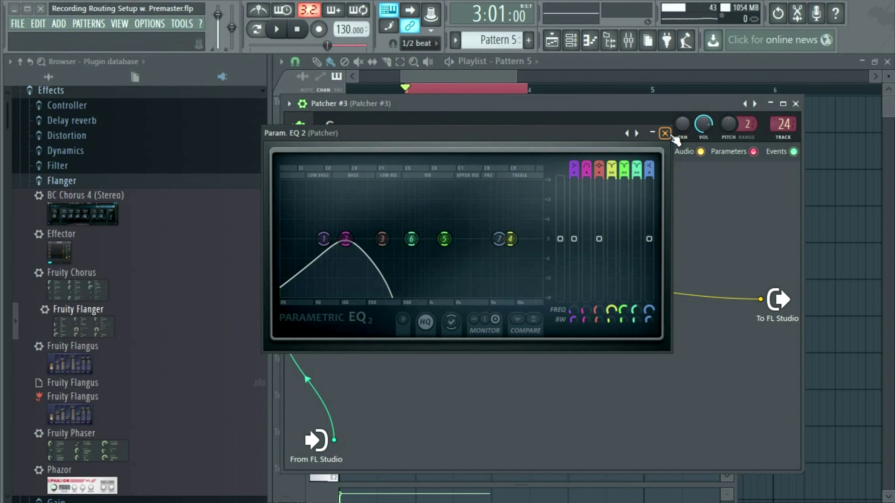
left_click(666, 134)
double_click(373, 283)
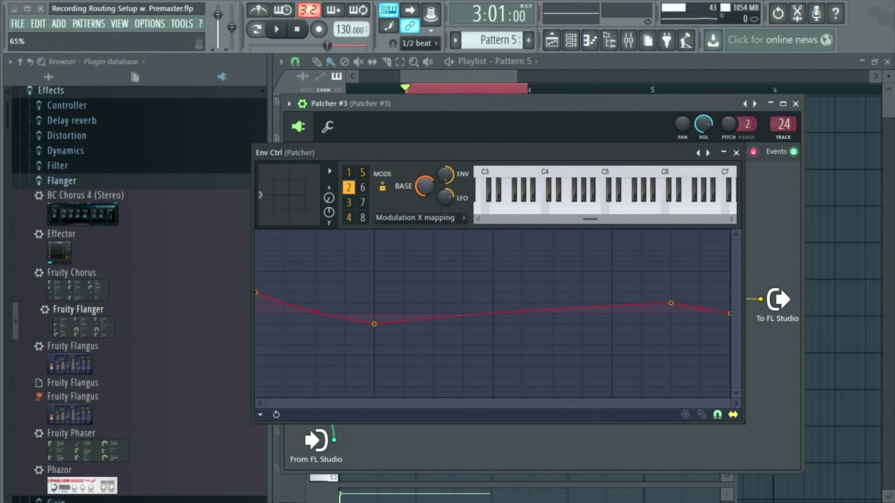
left_click_drag(672, 307, 678, 329)
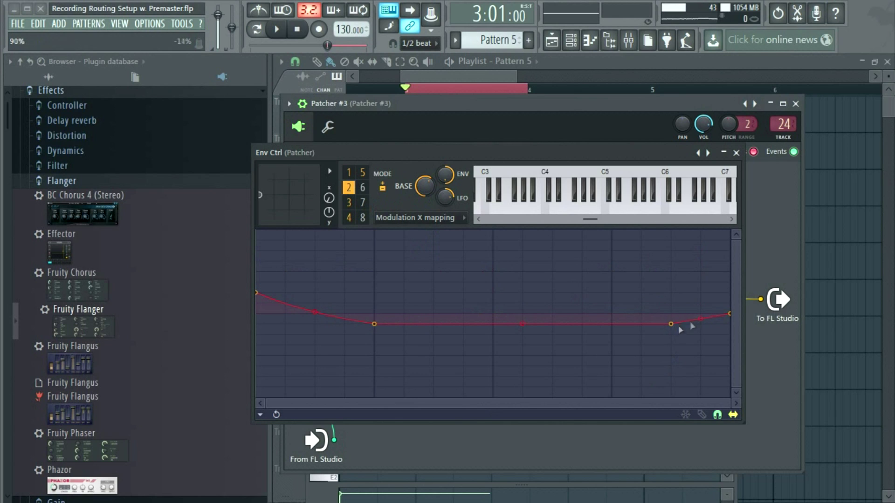
left_click(349, 174)
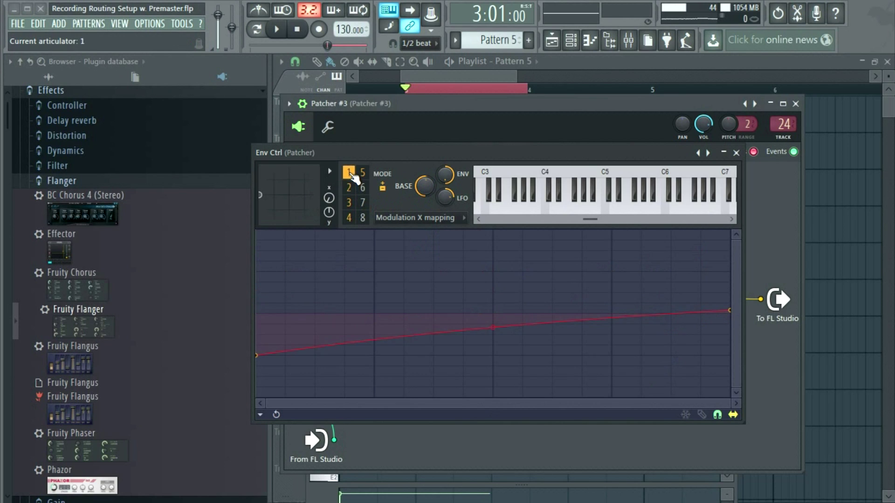
left_click(349, 188)
Lower the next-to-last point of articulator 3's Modulation X curve so the second half slopes gently down to the end point
left_click(353, 205)
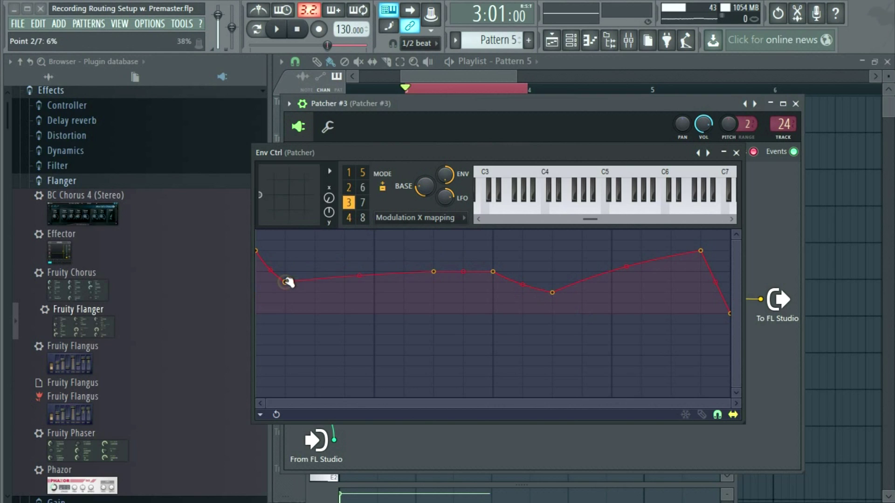
left_click_drag(360, 276, 359, 279)
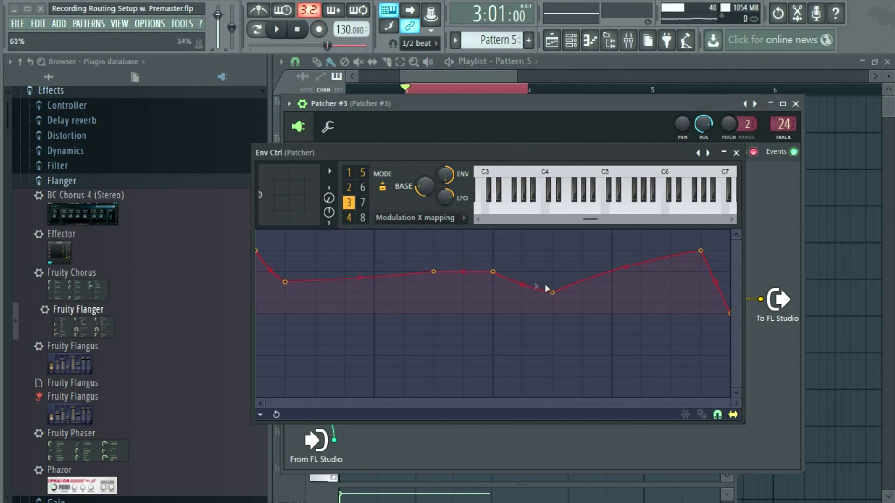
left_click_drag(628, 275, 627, 276)
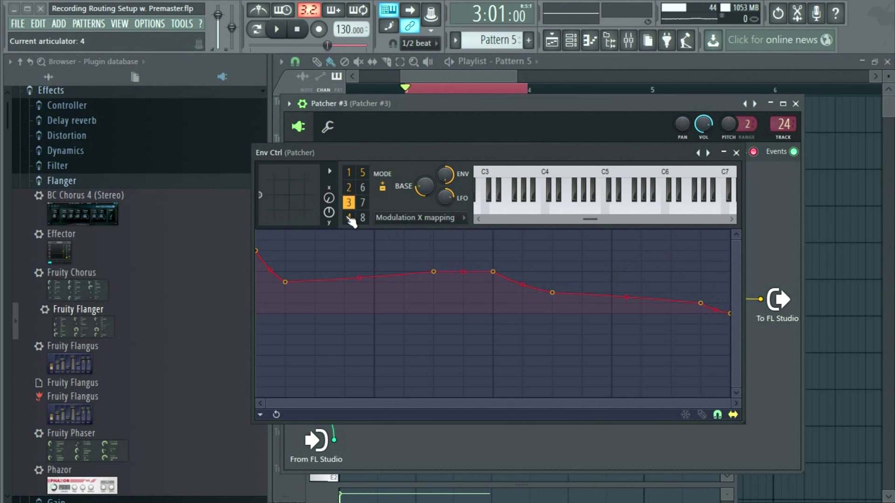
Raise the second point of articulator 4's Modulation X curve about halfway toward the centre line
left_click(349, 218)
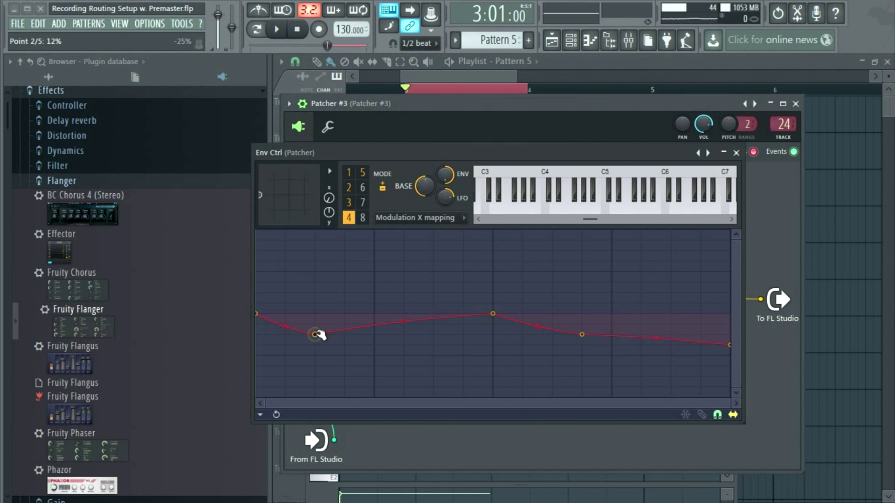
left_click_drag(285, 326, 322, 341)
left_click_drag(404, 318, 405, 322)
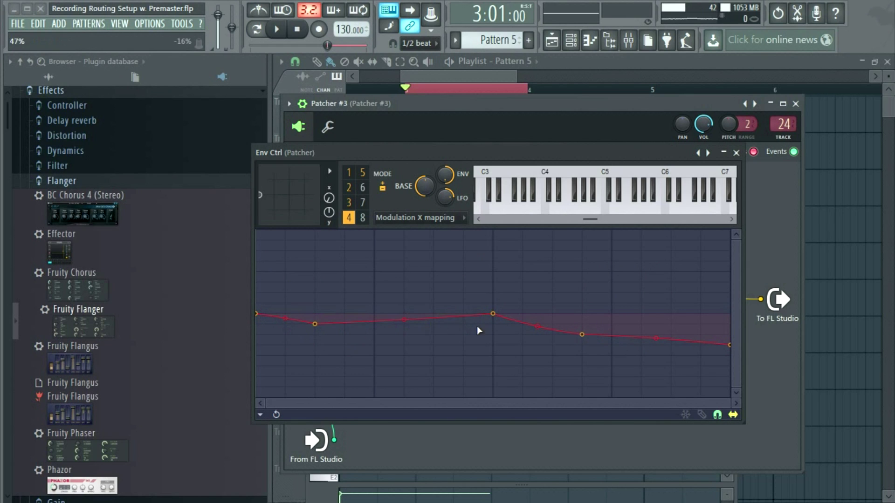
Play the looped playlist section to hear the edited envelope curves, and stop it
left_click(430, 70)
left_click(277, 29)
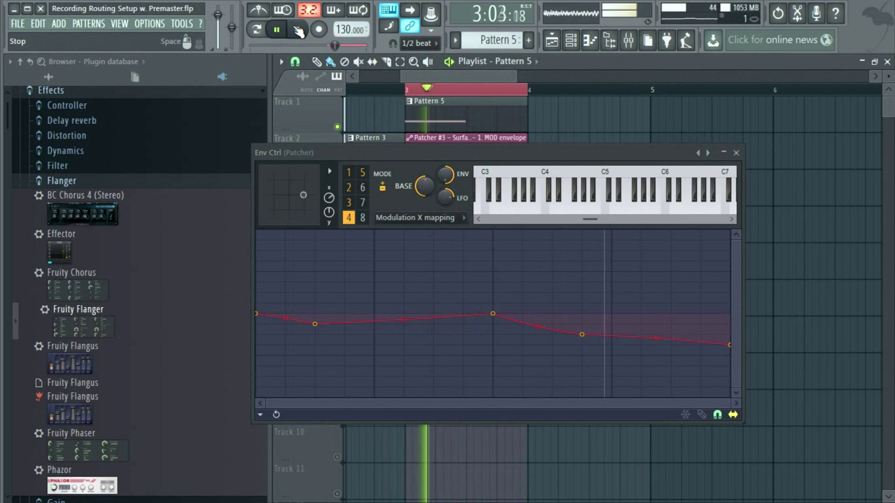
left_click(299, 31)
Open Pattern 5's piano roll, close Env Ctrl and lengthen the F4 note to fill the whole bar
double_click(463, 115)
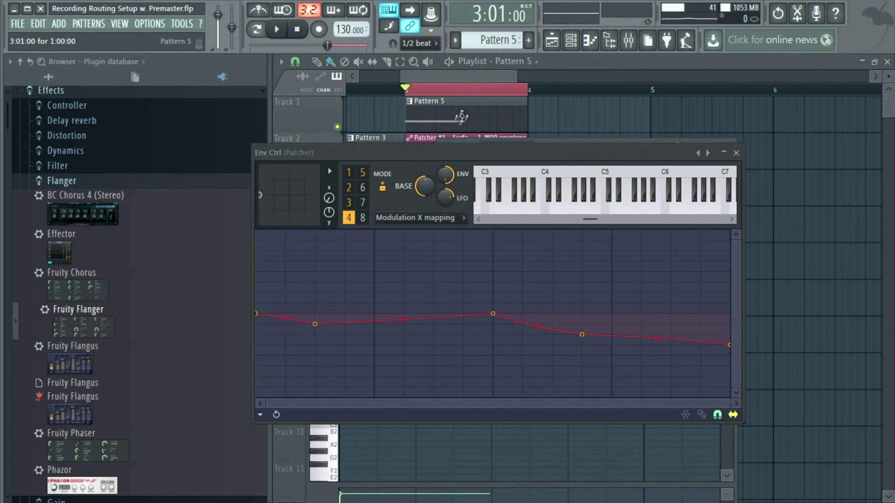
left_click(736, 153)
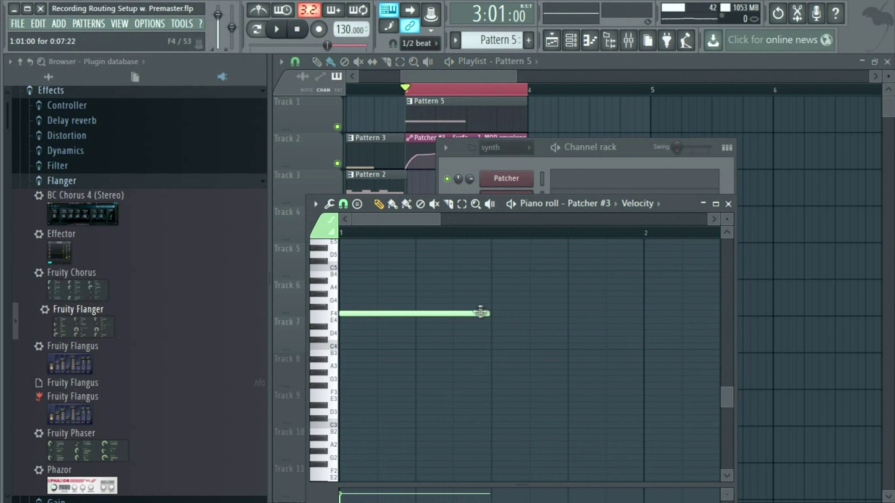
left_click_drag(487, 315, 599, 319)
During playback, add a bump and a dip of about 16% at 3:13:00 to the second half of Patcher #3's MOD envelope clip
key("space")
left_click(435, 66)
left_click_drag(508, 165, 513, 159)
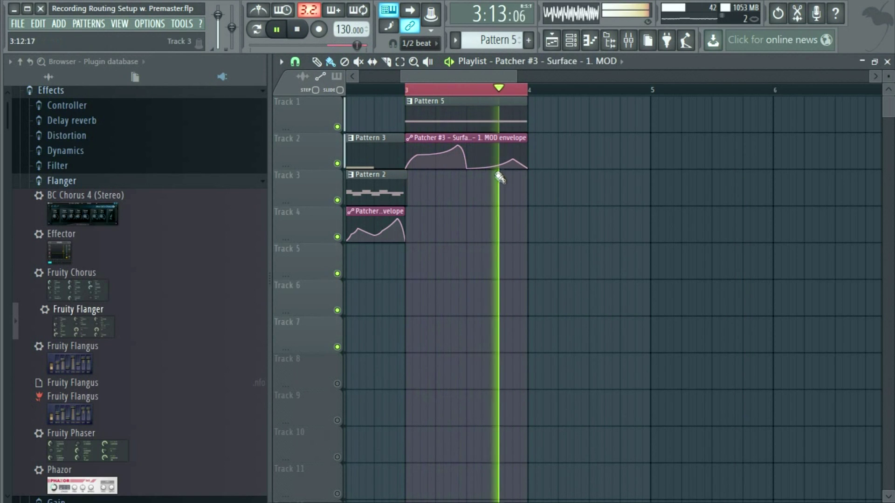
left_click_drag(498, 163, 498, 166)
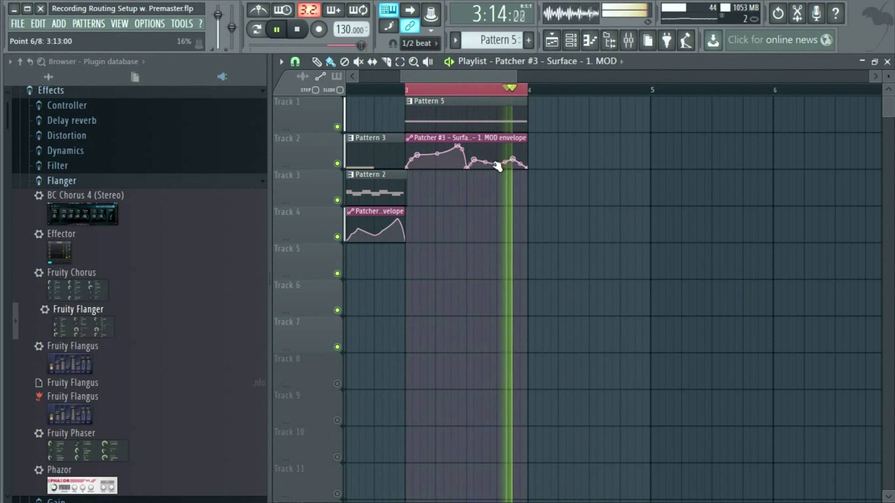
left_click(299, 34)
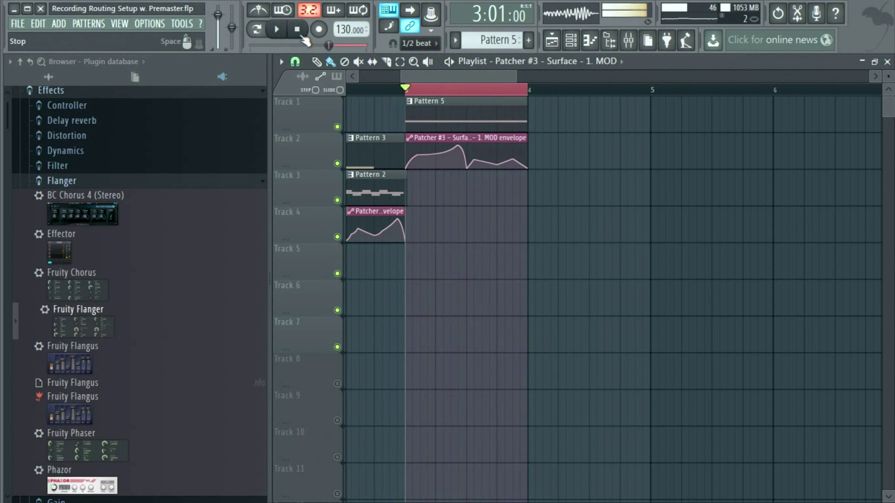
Reopen Patcher #3 from Pattern 5 and move the Flanger, second Param. EQ 2 and Blood Overdrive modules to make room for another effect
double_click(453, 110)
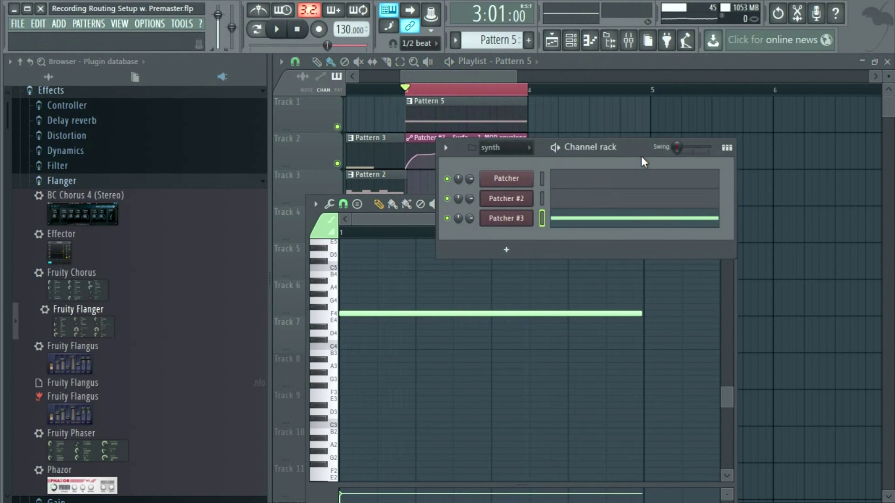
left_click(507, 218)
left_click_drag(531, 286, 609, 234)
left_click_drag(560, 187, 513, 186)
left_click_drag(606, 236, 616, 193)
left_click_drag(518, 223, 470, 240)
left_click_drag(606, 196, 578, 198)
Add a Phazor between the Flanger and To FL Studio, and place its open window over the middle of the map
left_click_drag(69, 482, 700, 223)
left_click(701, 223)
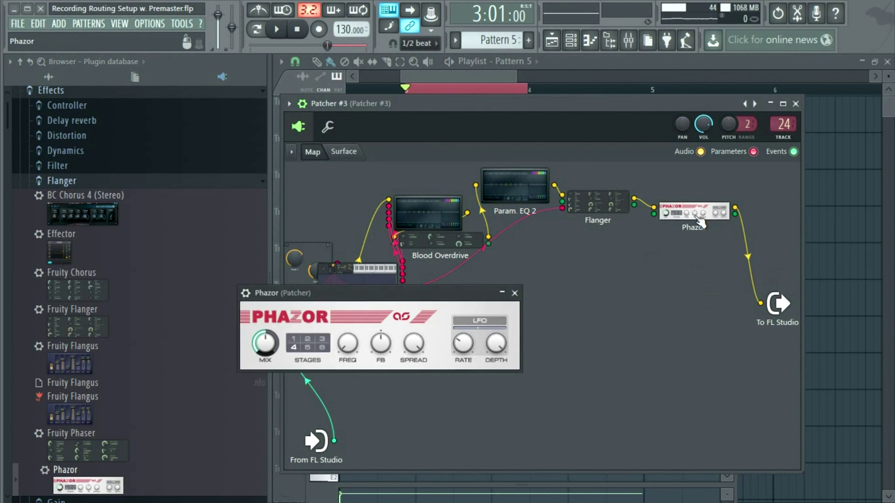
left_click_drag(364, 300, 433, 248)
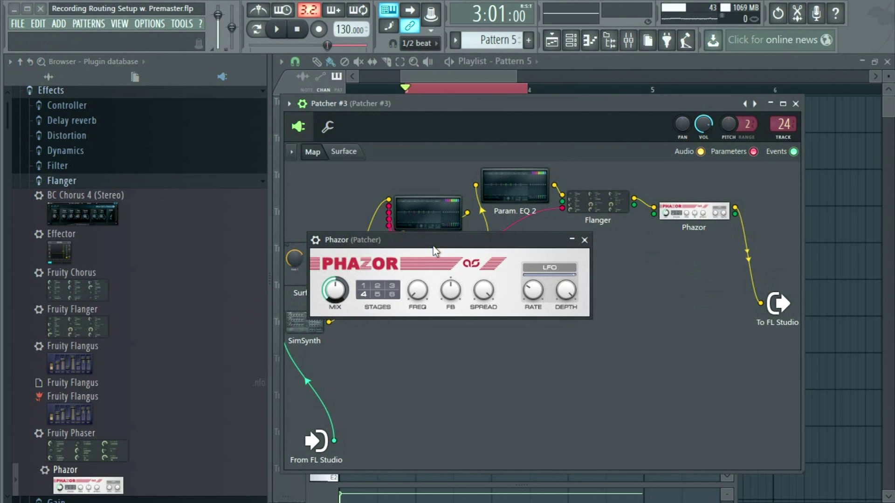
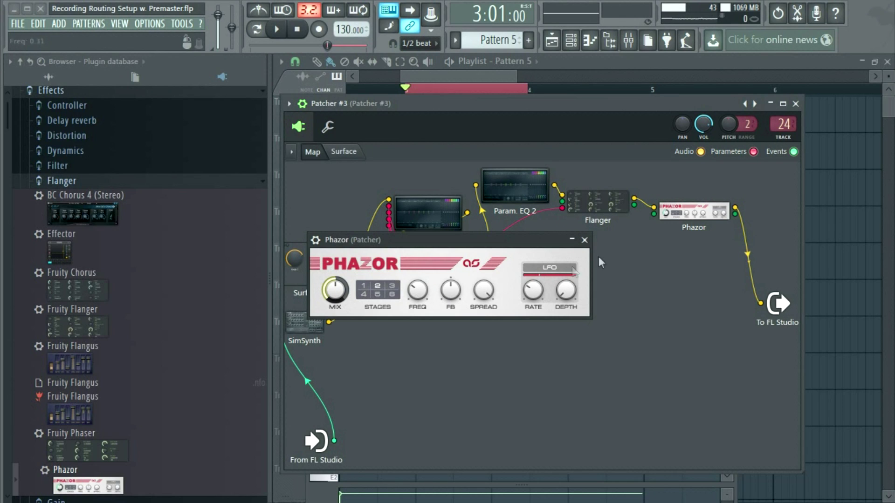
Close Phazor, activate its Freq parameter input and link Env Ctrl's sixth parameter output to it
left_click(585, 240)
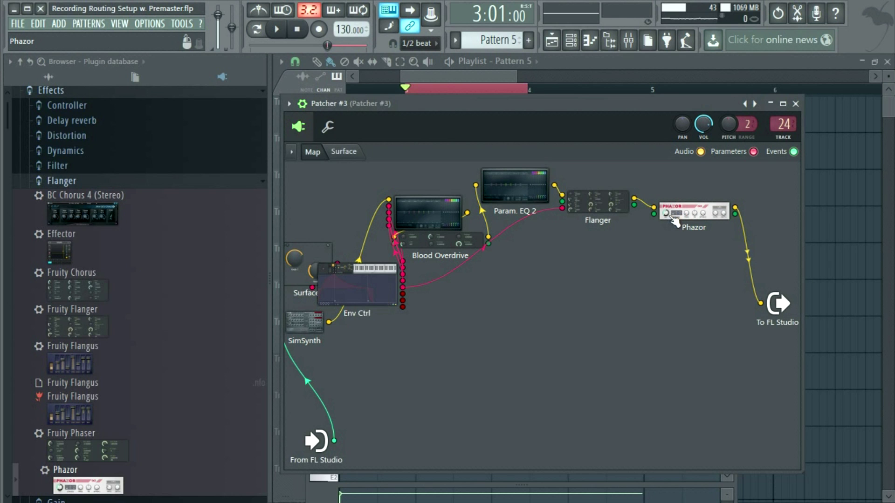
right_click(674, 221)
mouse_move(786, 310)
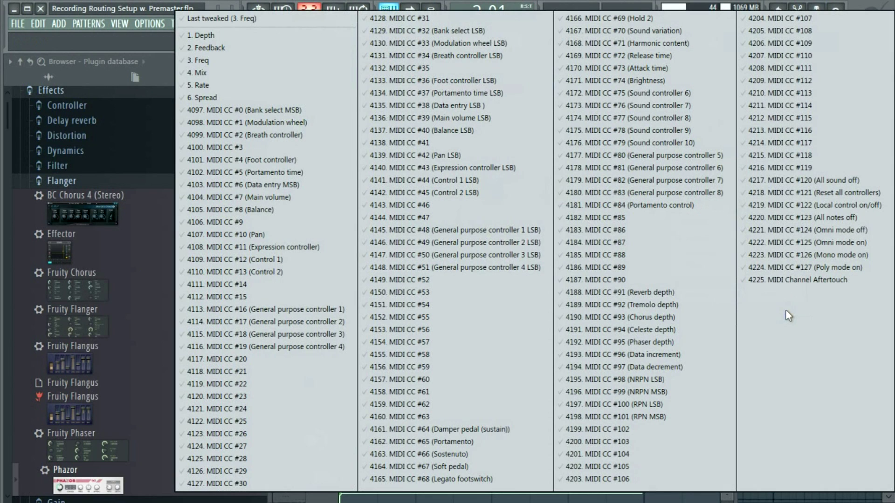
left_click(265, 63)
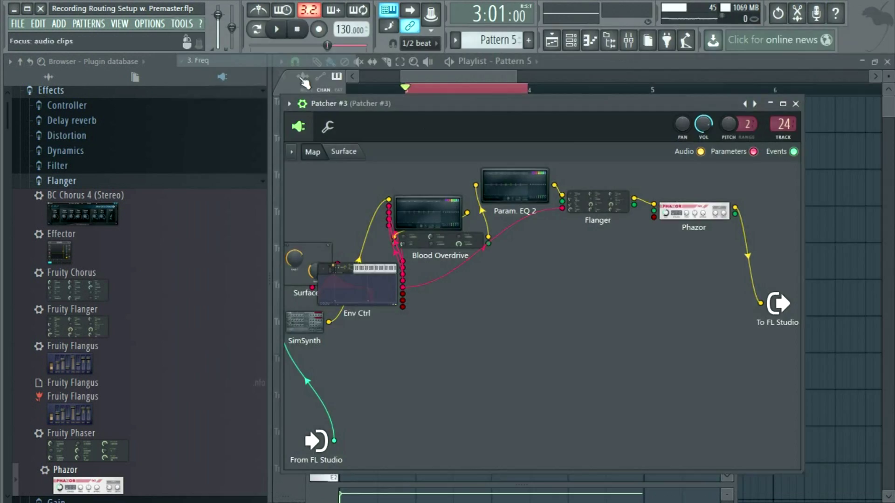
left_click_drag(404, 295, 585, 286)
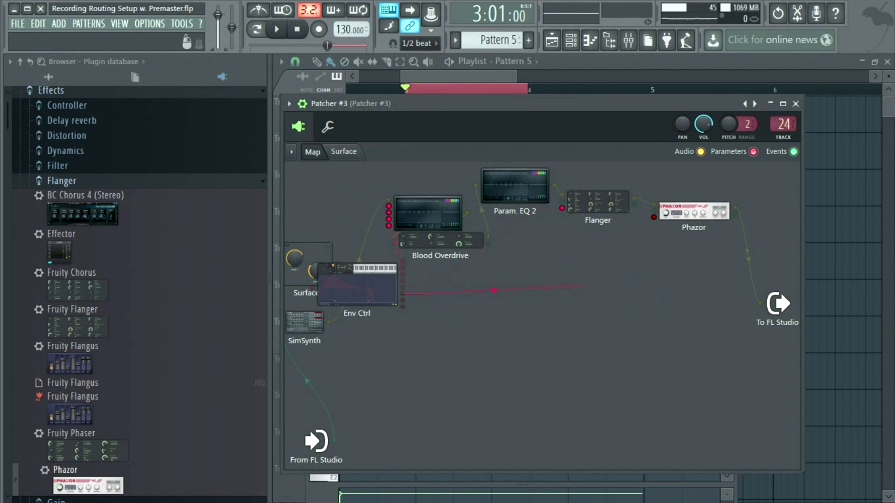
left_click_drag(653, 217, 654, 217)
Move Env Ctrl clear of the other modules and, during playback, shape articulator 6's Modulation X mapping as a falling curve from above to well below centre
left_click_drag(358, 289, 427, 330)
left_click(428, 331)
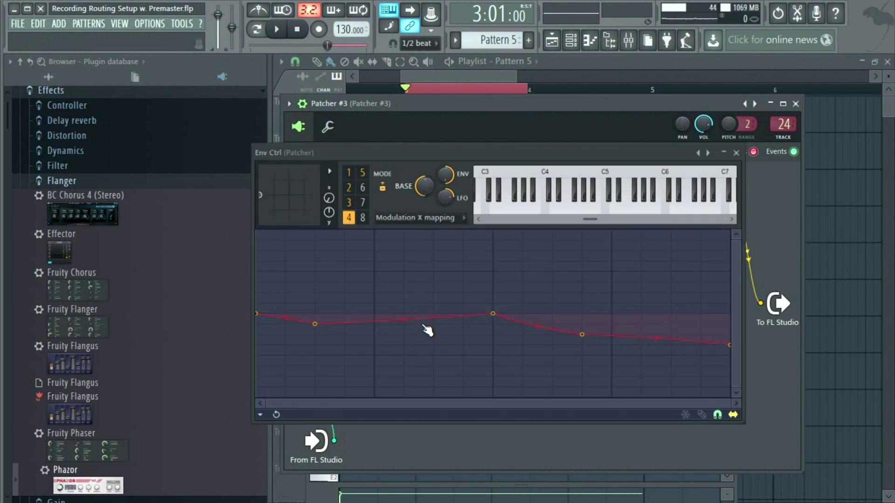
left_click(363, 187)
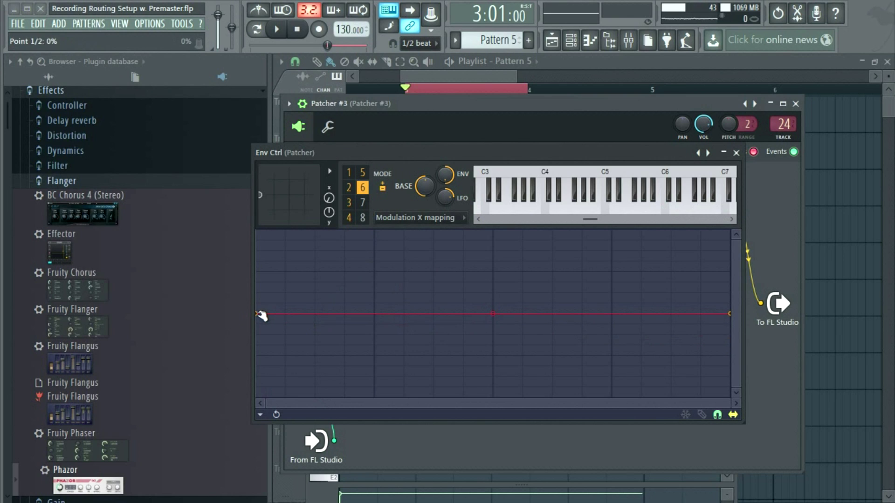
left_click(276, 29)
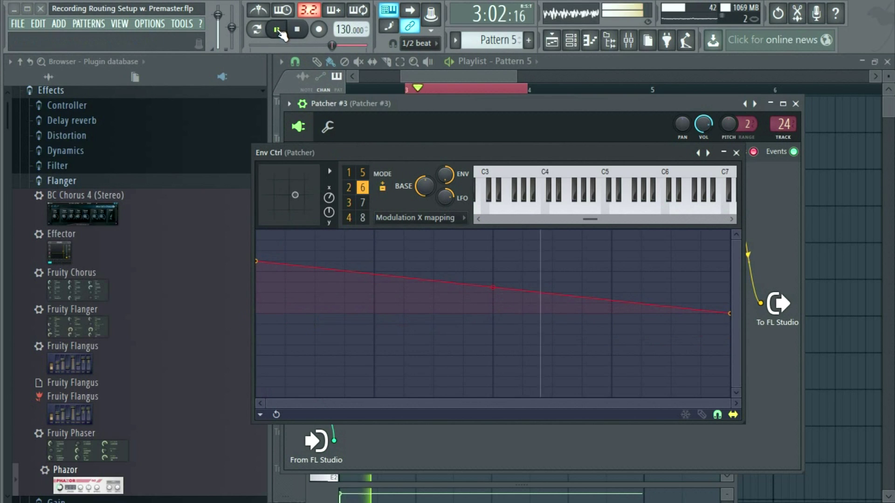
left_click_drag(730, 313, 730, 377)
left_click_drag(494, 318, 584, 371)
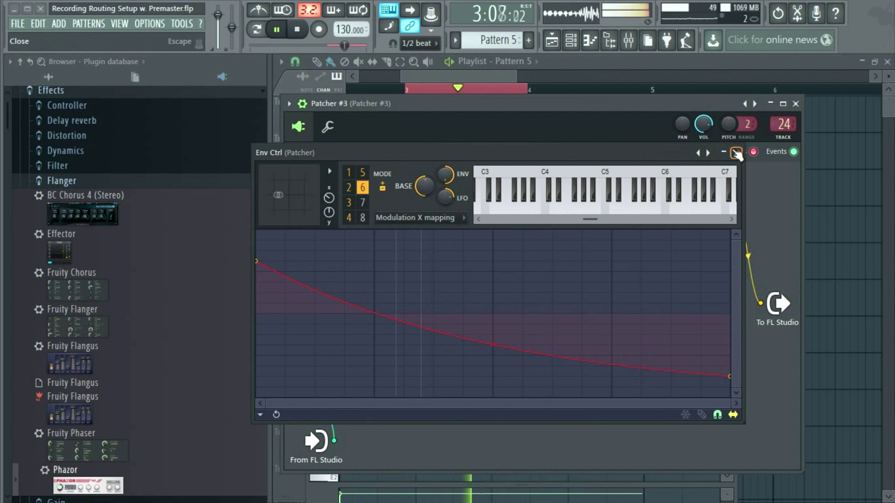
left_click(736, 153)
Set Phazor's feedback to about 0.73 and LFO rate to about 0.68, lower its mix, close it and stop playback
left_click(685, 205)
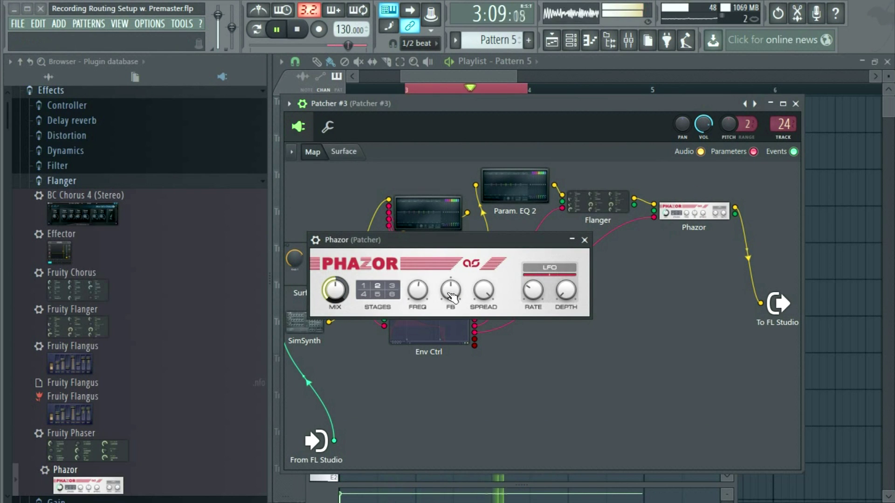
left_click_drag(450, 290, 450, 286)
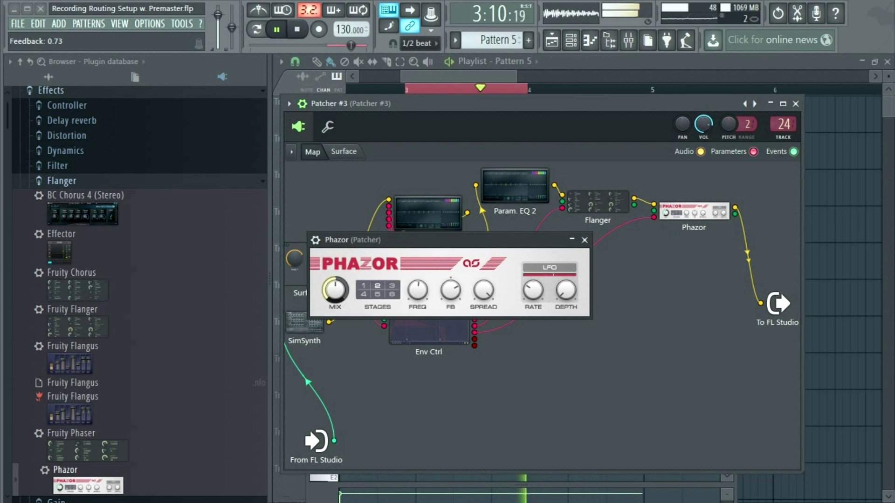
left_click_drag(335, 290, 335, 298)
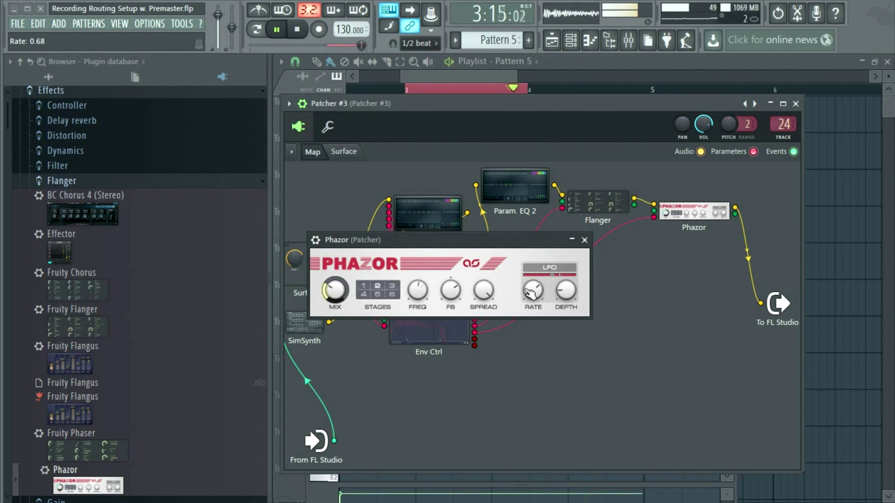
left_click(586, 240)
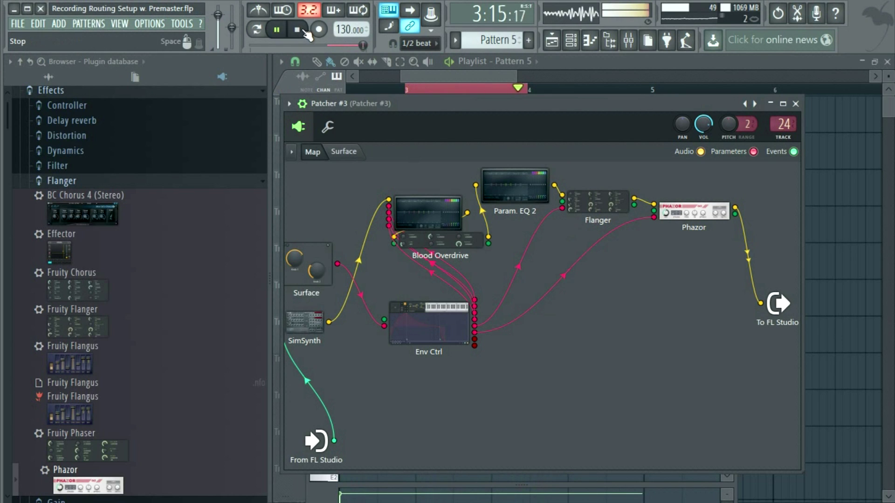
left_click(297, 29)
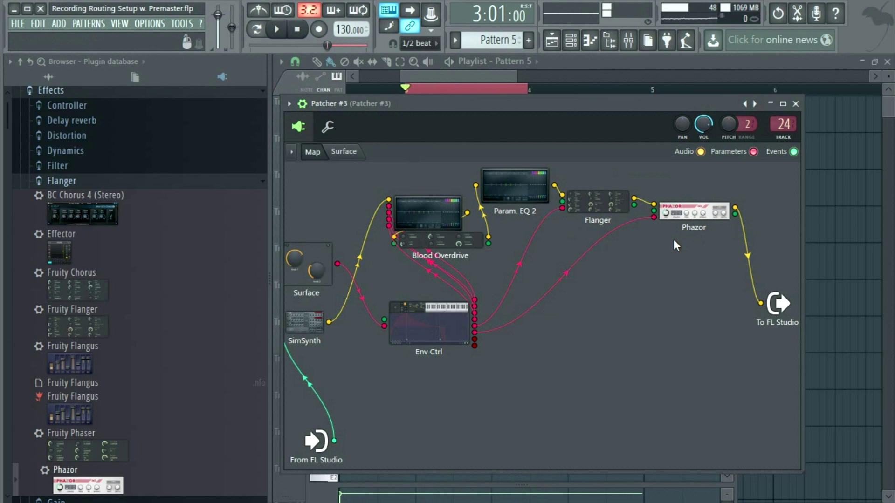
Rearrange the map so Phazor sits below the Flanger and To FL Studio is higher, leaving space between them
mouse_move(687, 206)
left_mouse_down()
mouse_move(687, 227)
mouse_move(679, 193)
left_mouse_up()
left_click_drag(779, 301, 783, 247)
left_click_drag(616, 205, 550, 252)
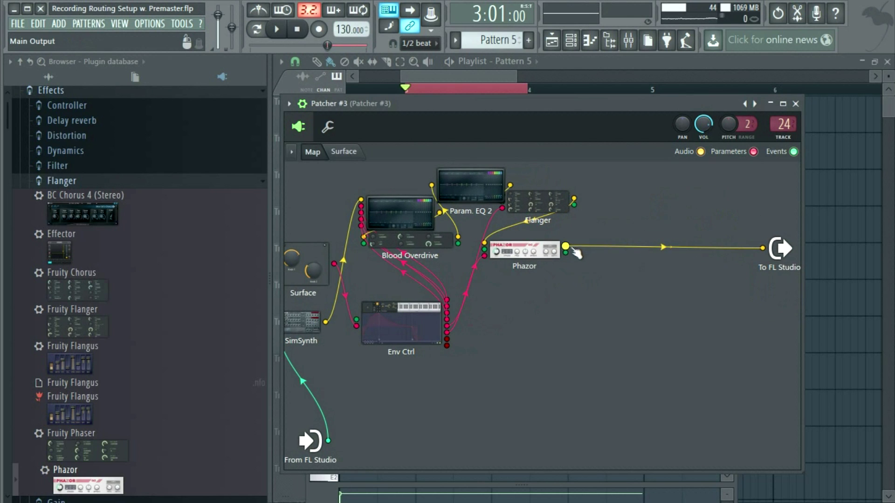
Add Maximus from the Dynamics effects between Phazor and To FL Studio, and open its window over the map
left_click(93, 187)
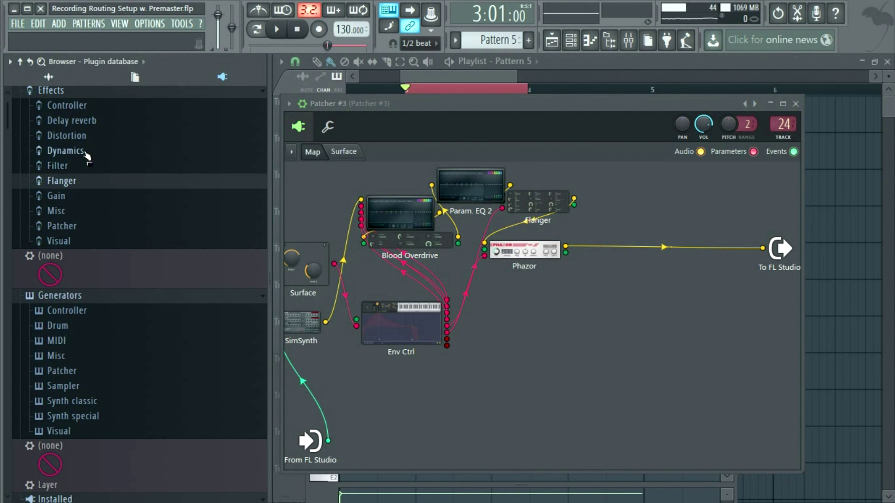
left_click(86, 154)
scroll(84, 494, "down", 1)
left_click_drag(84, 494, 669, 238)
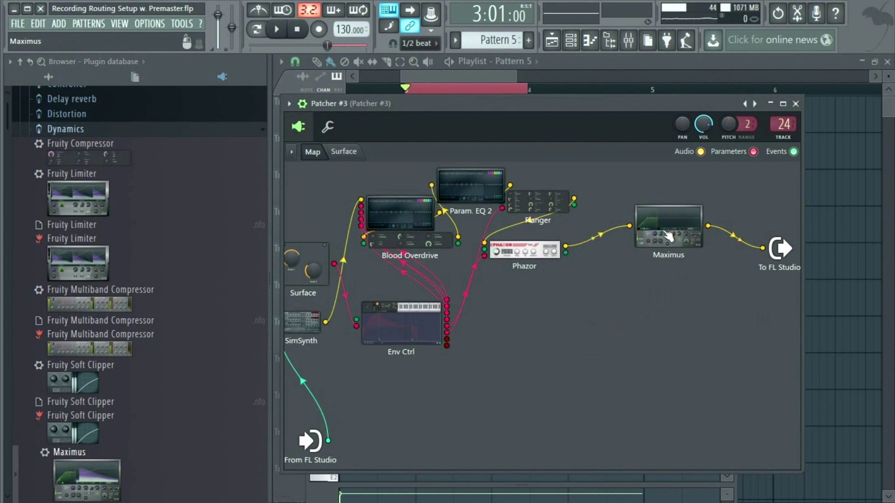
double_click(669, 243)
left_click_drag(477, 295, 497, 148)
Bow Maximus's Master curve, set the Low band's knee to about -10.3 dB with a bowed start and lowered end point, and raise Low's pre and post gain
left_click_drag(306, 261, 306, 241)
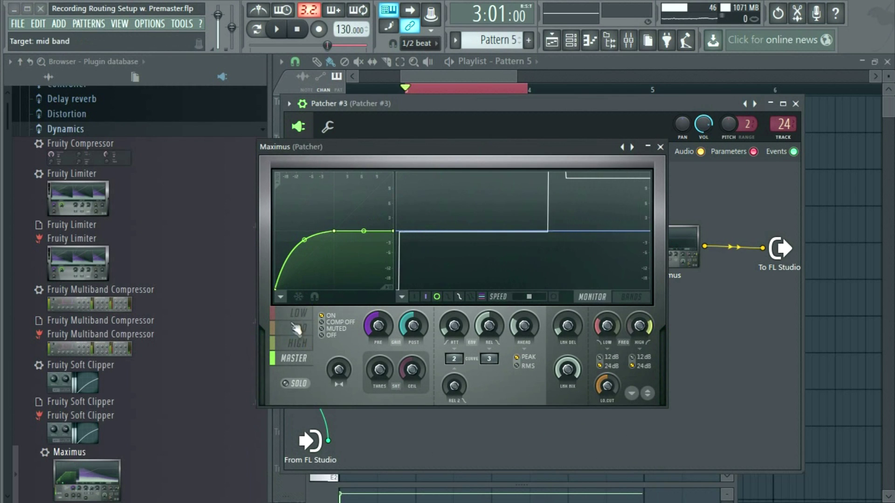
left_click(298, 313)
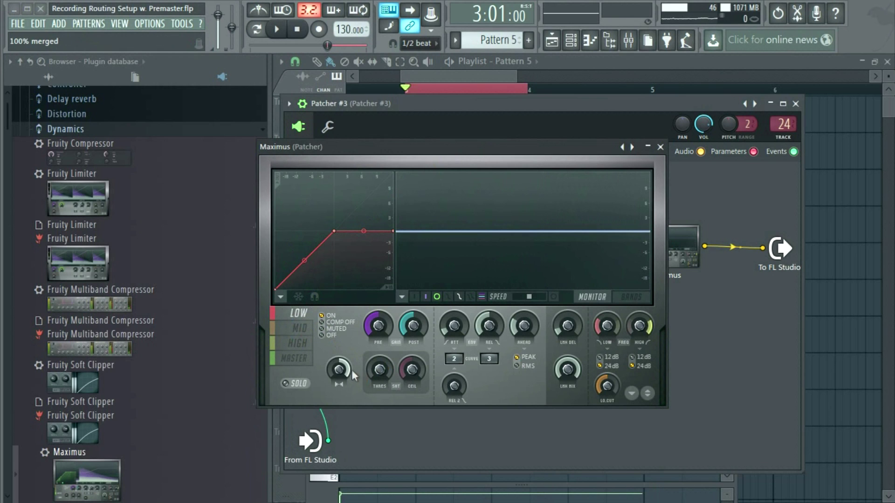
left_click_drag(335, 232, 301, 264)
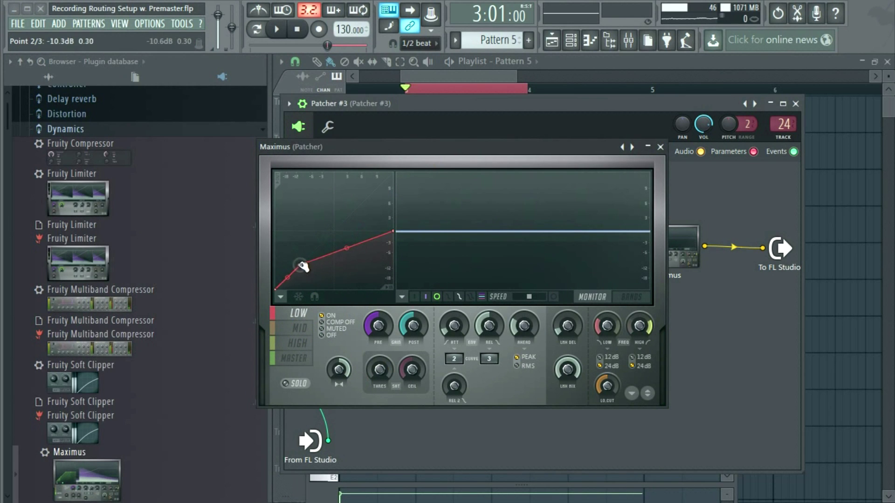
left_click_drag(396, 233, 393, 259)
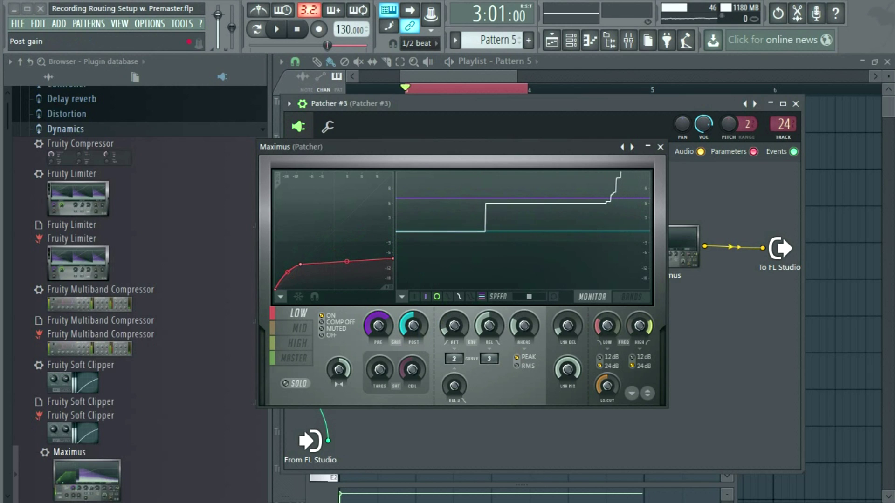
Shape the High band's compression curve with a low knee, a bowed first segment and the end point lowered to about -7.3 dB
left_click(305, 329)
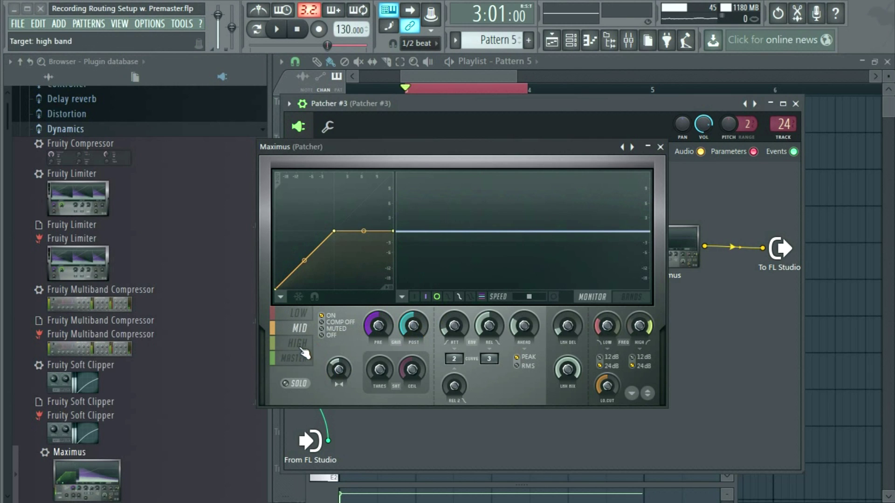
left_click(303, 349)
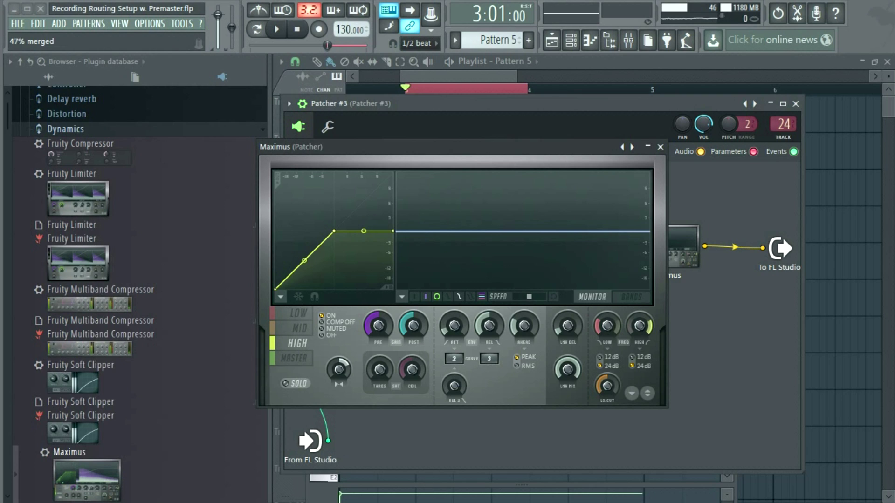
left_click_drag(342, 232, 279, 278)
left_click_drag(394, 234, 409, 258)
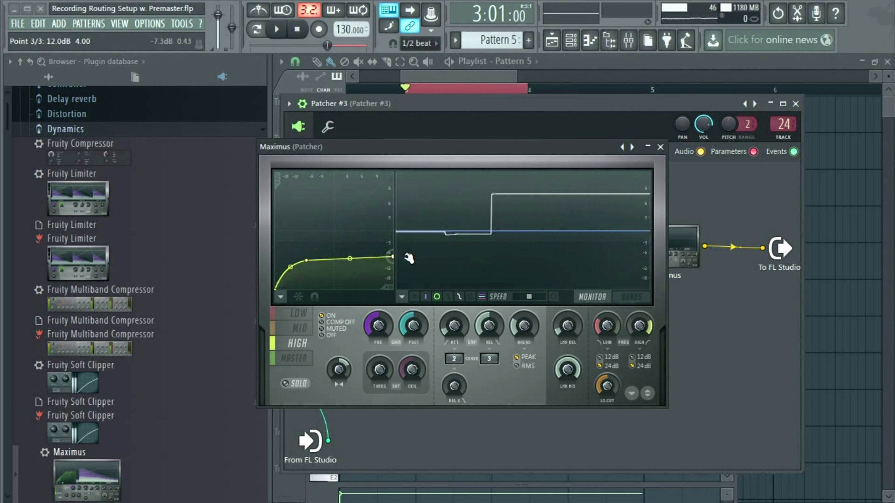
Give the Mid band a similarly low, bowed compression curve with a lowered end point, and increase its release time
left_click(308, 329)
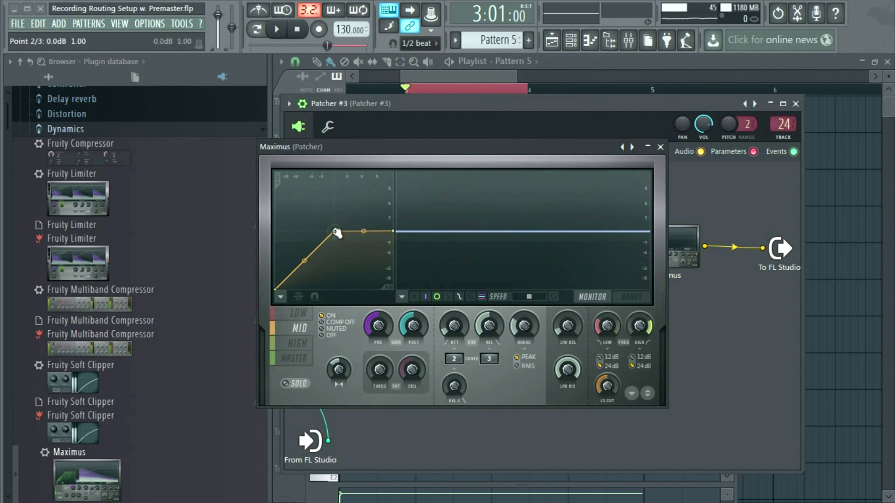
left_click_drag(337, 233, 308, 261)
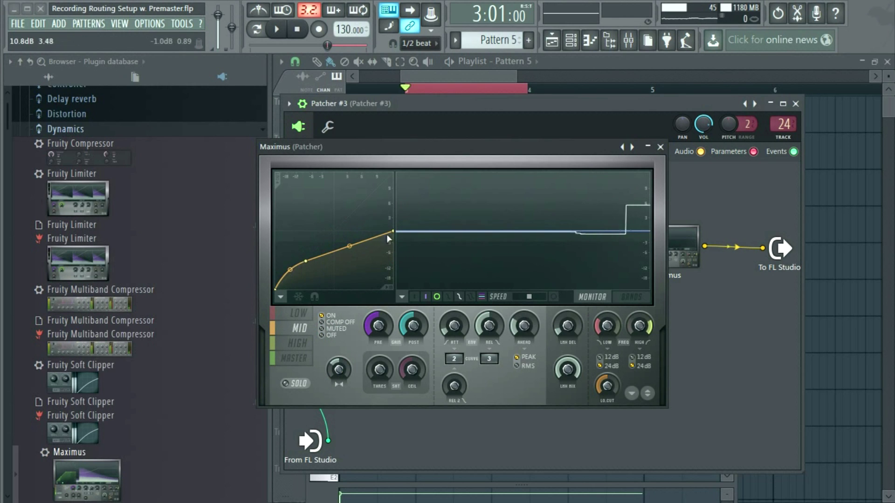
left_click_drag(394, 233, 395, 260)
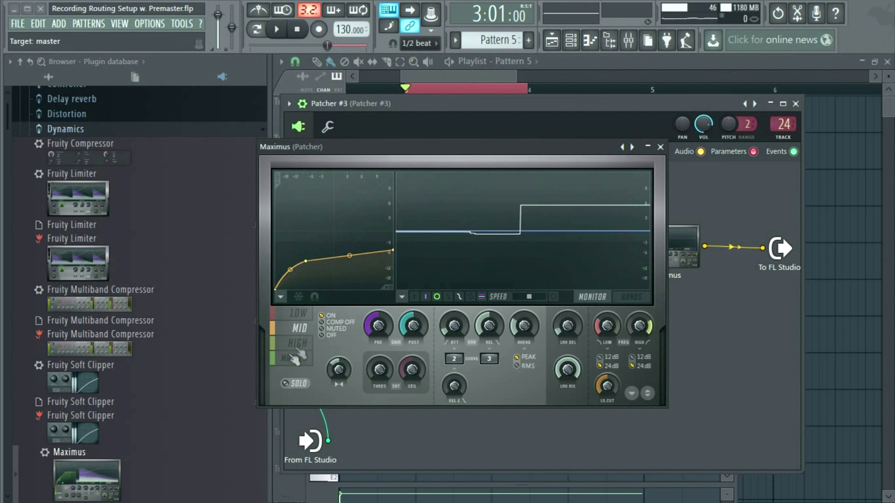
left_click_drag(486, 330, 488, 319)
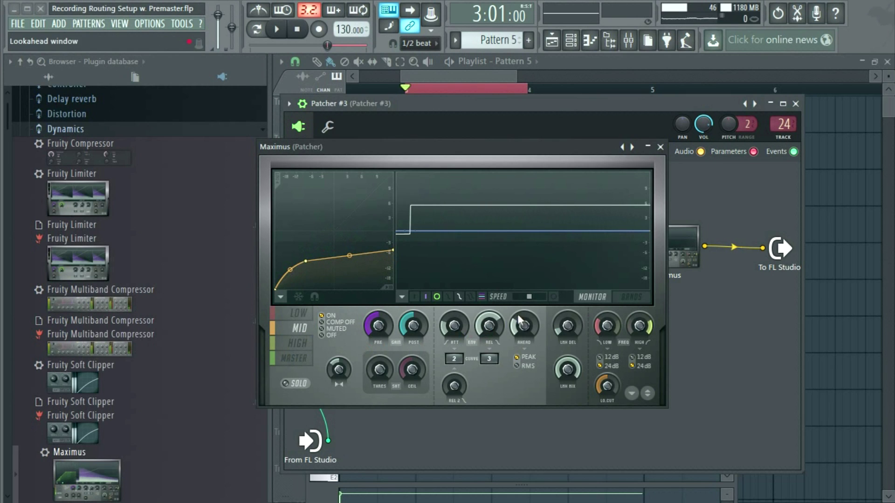
Lower the Master band's knee, set 13.5% tension on its second segment, raise pre gain, adjust saturation, enable RMS and set release to about 328.8 ms
left_click(291, 317)
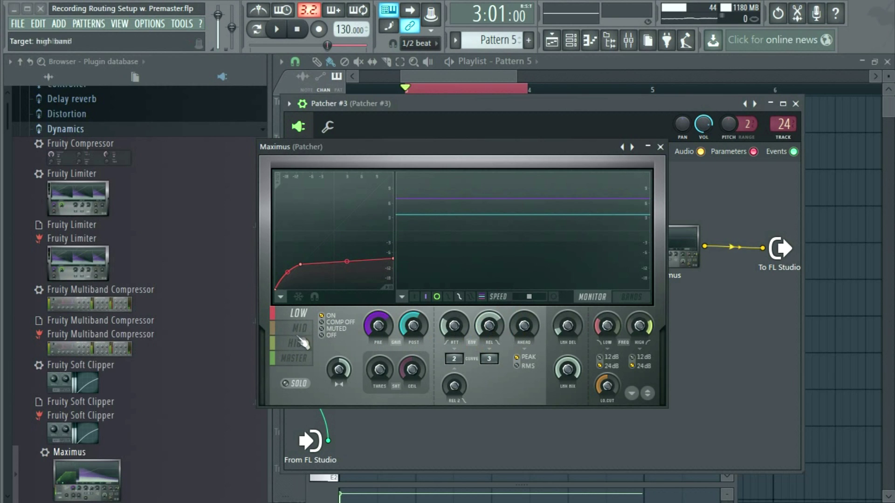
left_click(301, 329)
left_click(298, 343)
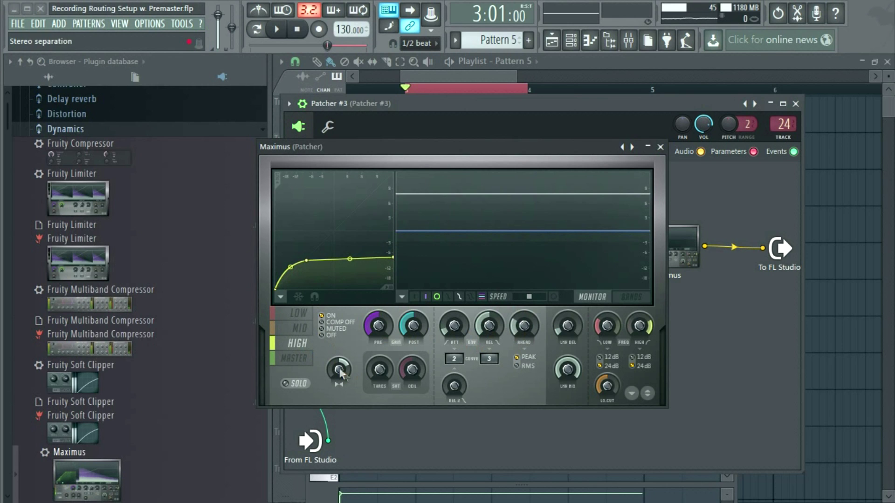
left_click(314, 358)
left_click_drag(328, 243, 302, 270)
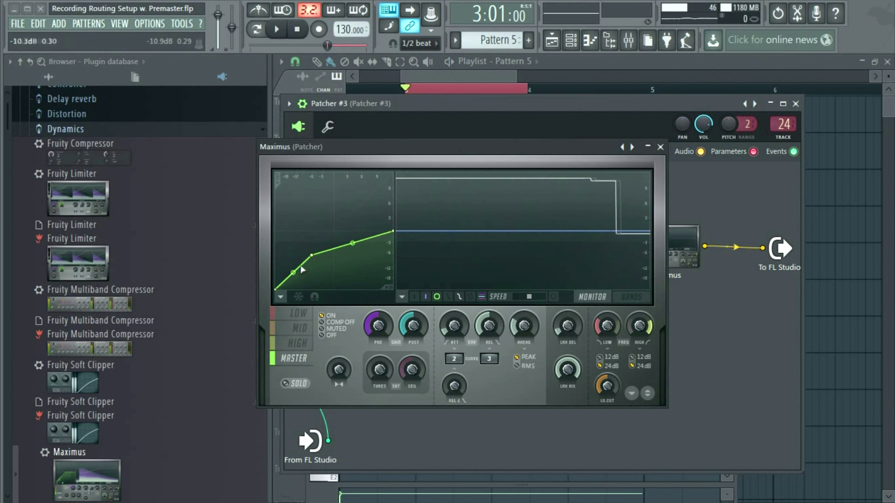
left_click_drag(352, 243, 352, 238)
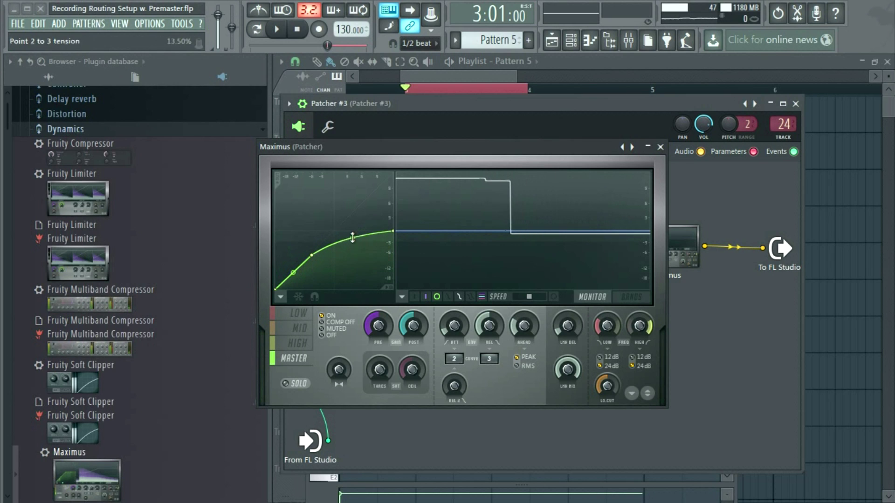
left_click_drag(394, 369, 398, 377)
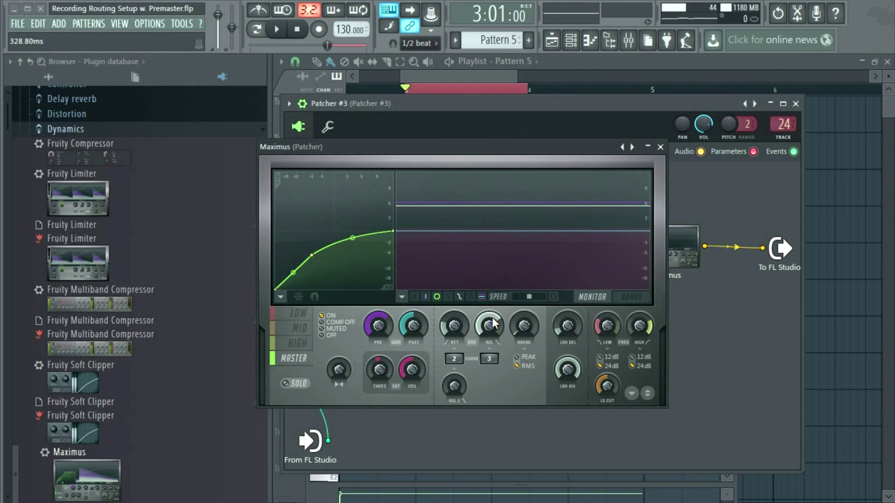
Audition the pattern through Maximus, stop playback, close Maximus and reposition it and To FL Studio on the map
left_click(281, 28)
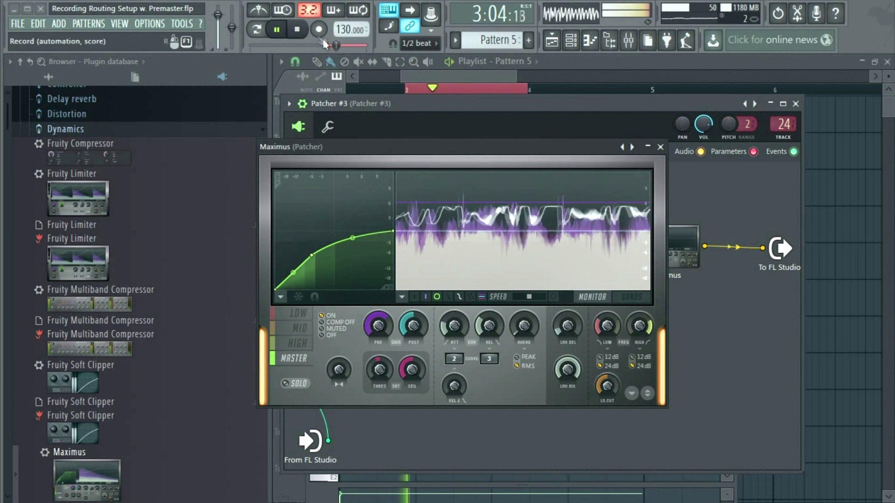
key("space")
left_click(661, 149)
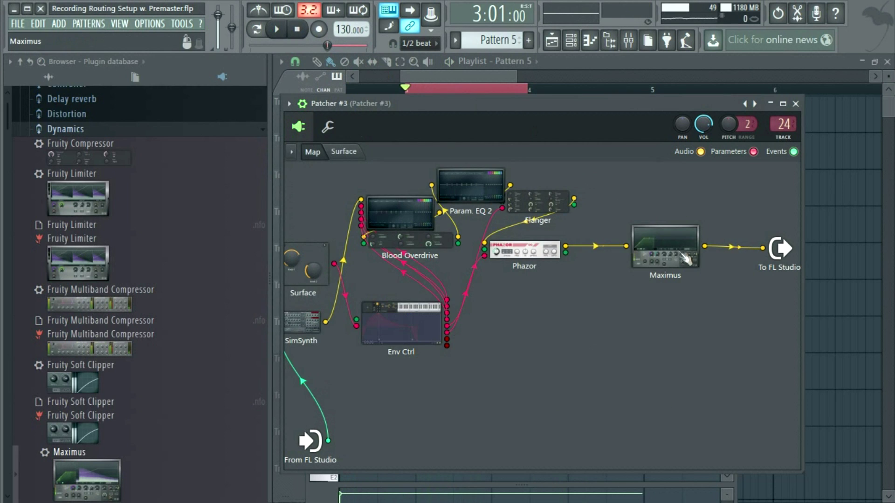
left_click_drag(780, 251, 785, 269)
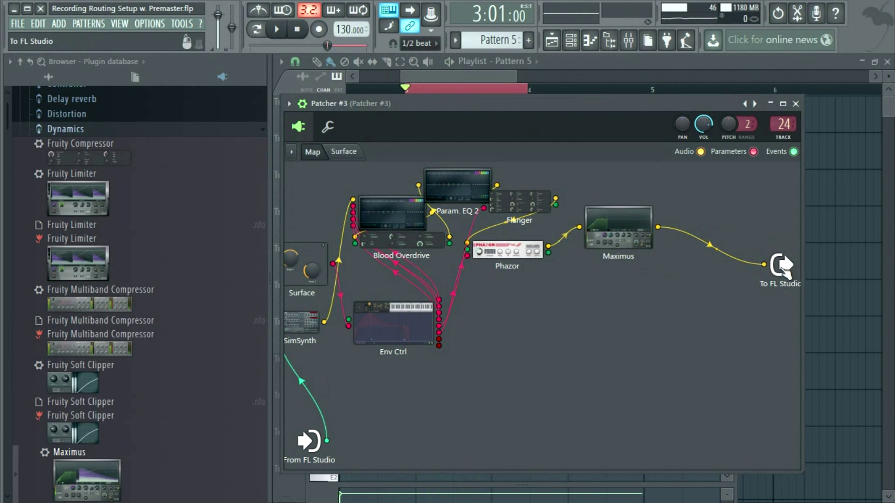
Make room on the map and insert a Fruity Parametric EQ 2 between Phazor and Maximus, opening its editor
left_click_drag(643, 234, 640, 292)
mouse_move(507, 250)
left_mouse_down()
mouse_move(452, 317)
mouse_move(484, 324)
left_mouse_up()
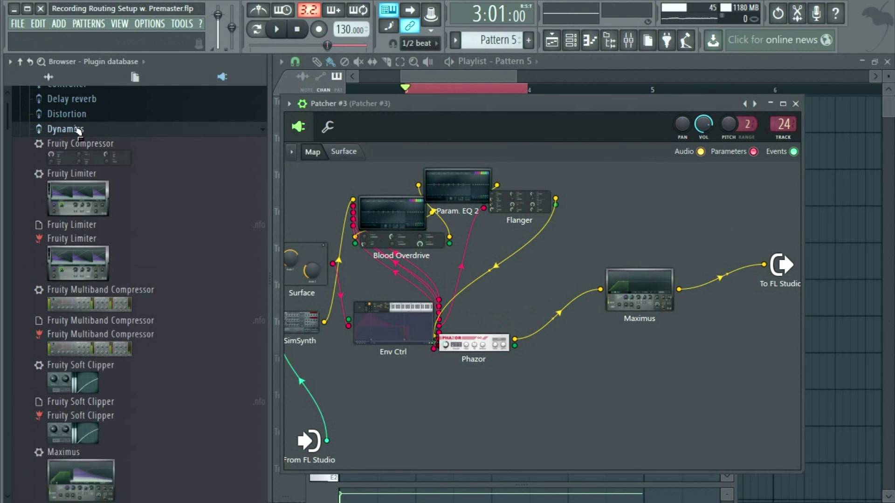
left_click(74, 128)
left_click(77, 144)
left_click_drag(81, 437, 565, 358)
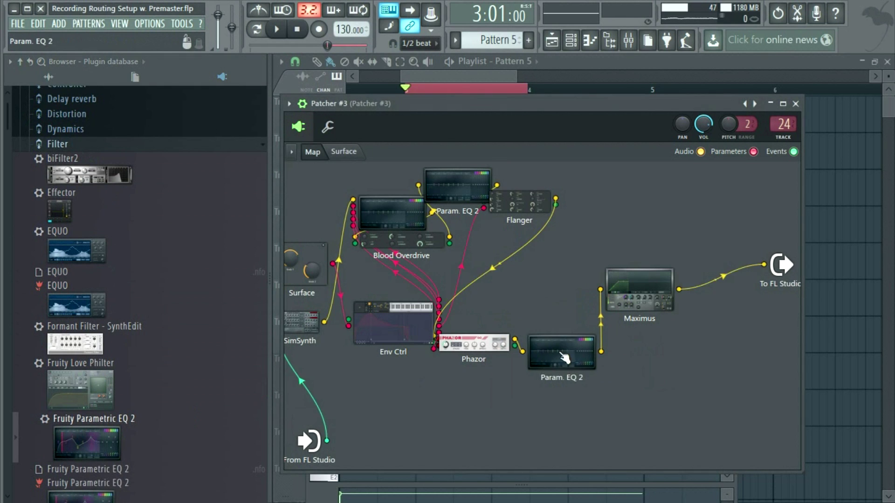
left_click_drag(455, 317, 478, 200)
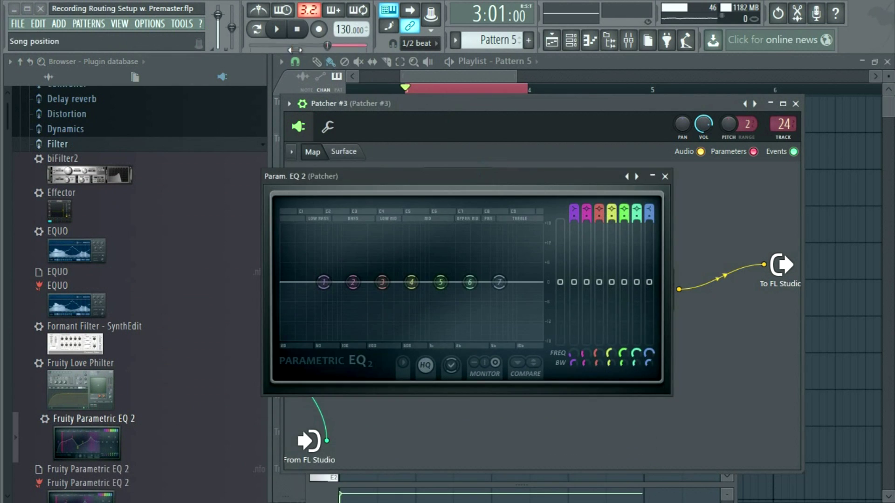
During playback, shape the new EQ with band 1 cut, band 5 dipped, band 4 boosted near 421 Hz and band 7 slightly raised
left_click(276, 29)
left_click_drag(323, 283, 376, 313)
left_click_drag(440, 282, 394, 269)
mouse_move(499, 282)
left_mouse_down()
mouse_move(503, 263)
mouse_move(501, 274)
left_mouse_up()
left_click_drag(394, 269, 400, 276)
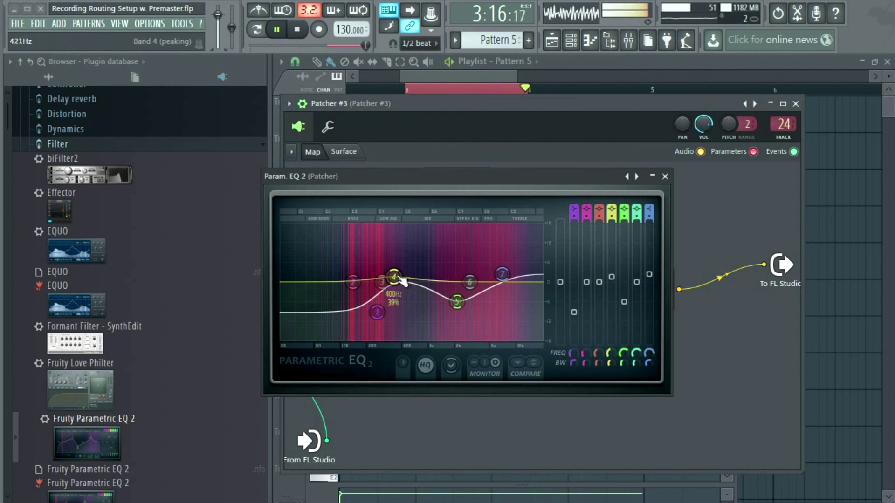
left_click(297, 29)
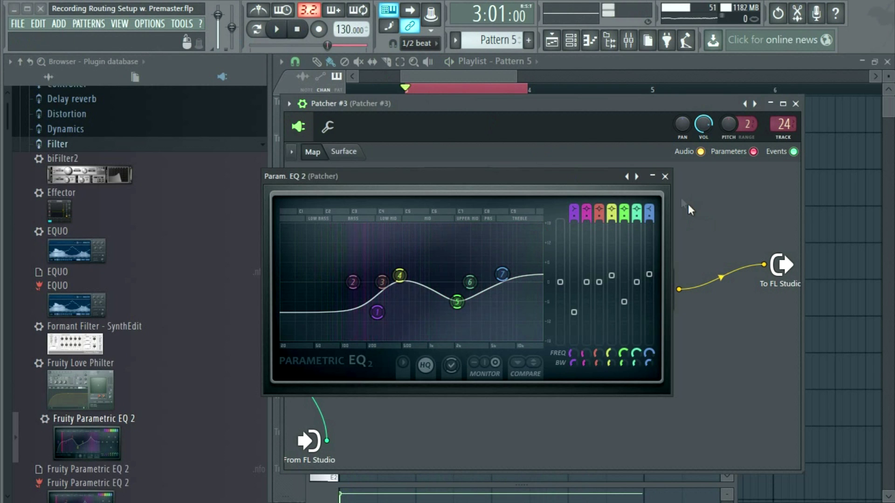
Close the EQ and tidy the map by repositioning Maximus, the new EQ, Phazor and SimSynth
left_click(665, 176)
left_click_drag(648, 296, 654, 334)
left_click_drag(562, 352, 570, 293)
left_click_drag(474, 345, 500, 266)
left_click(414, 344)
left_click_drag(303, 324, 316, 305)
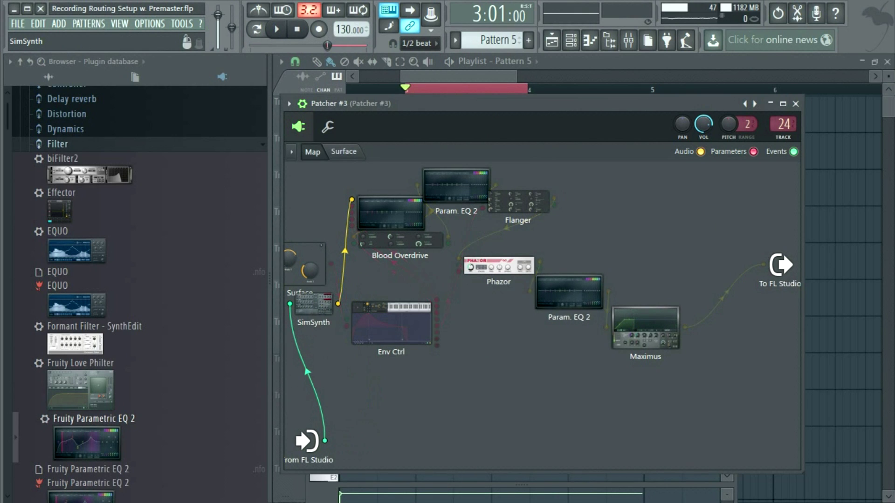
Open SimSynth, audition the pattern while fine-tuning its SVF cutoff, stop playback and close the synth
double_click(319, 307)
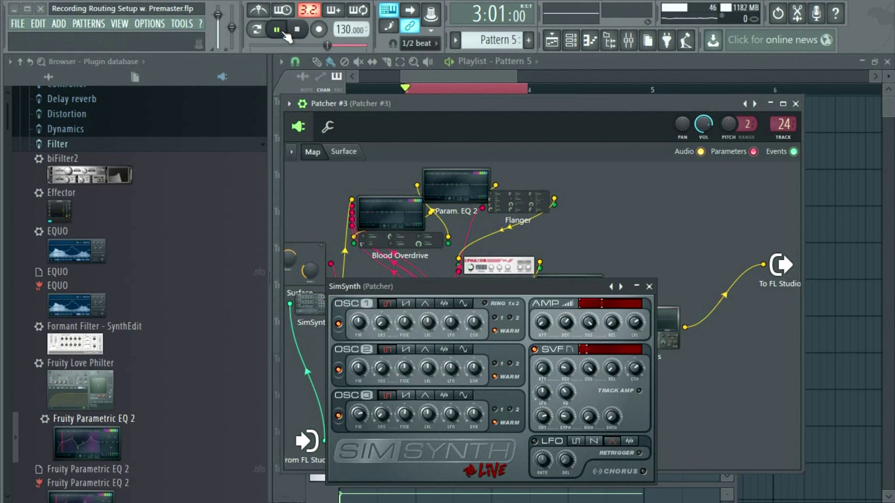
left_click(286, 36)
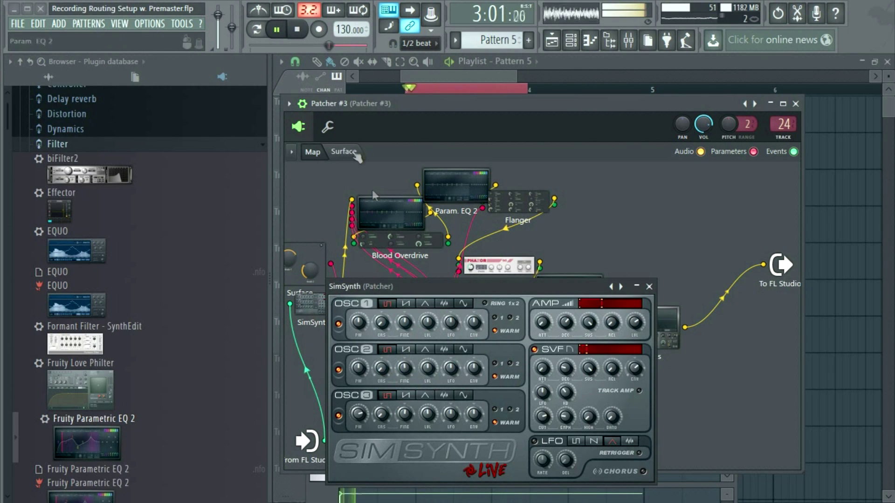
left_click(296, 31)
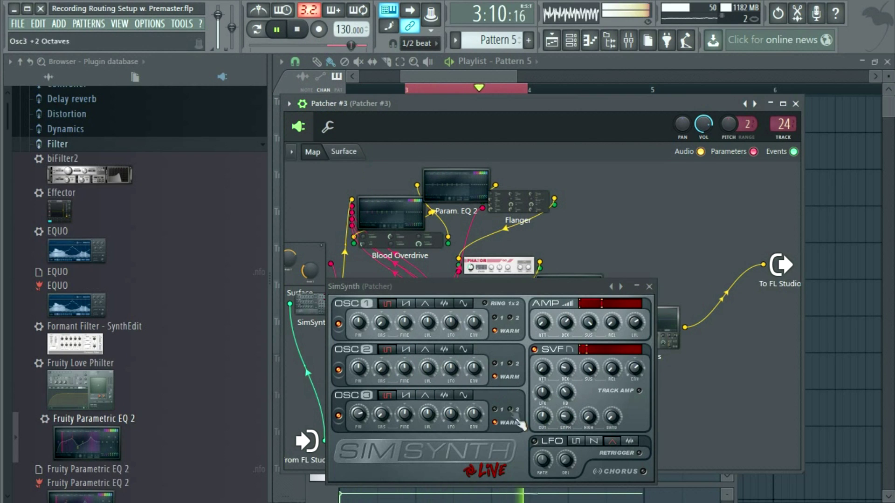
left_click_drag(543, 416, 543, 415)
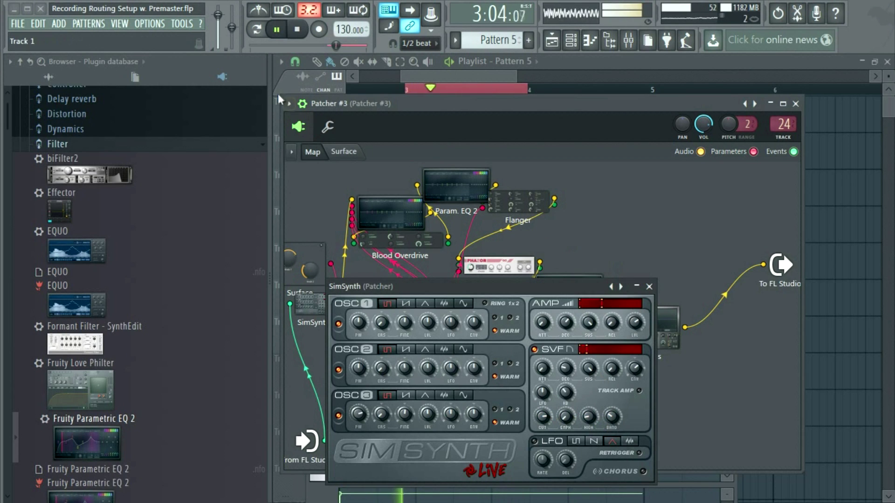
left_click(296, 31)
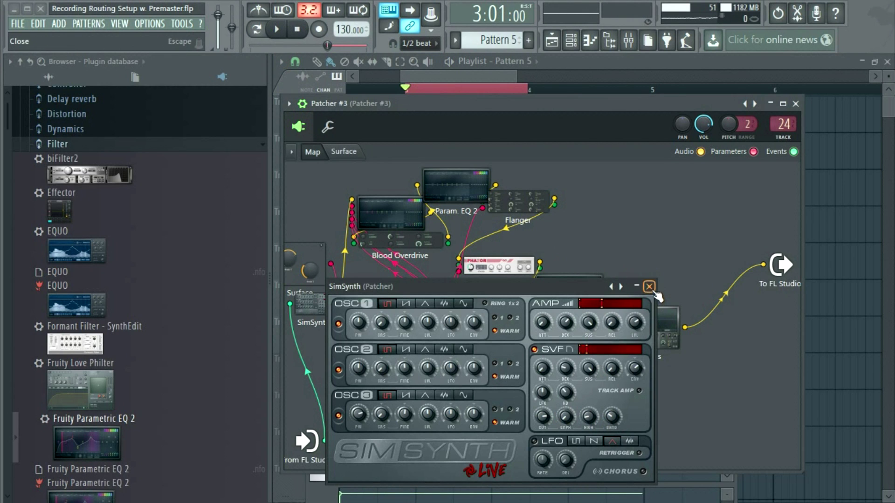
left_click(650, 286)
Reshape the start of the Maximus High band's compression curve during playback, moving its knee to a lower input level, and close Maximus
double_click(657, 306)
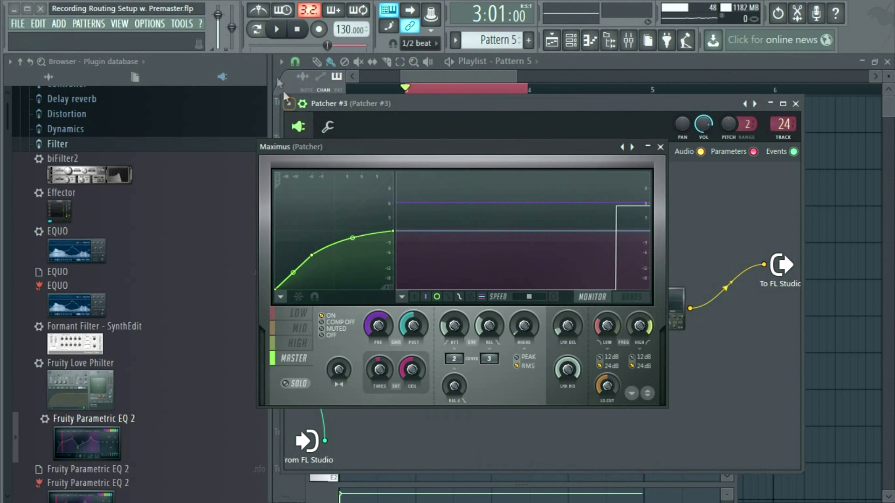
left_click(276, 29)
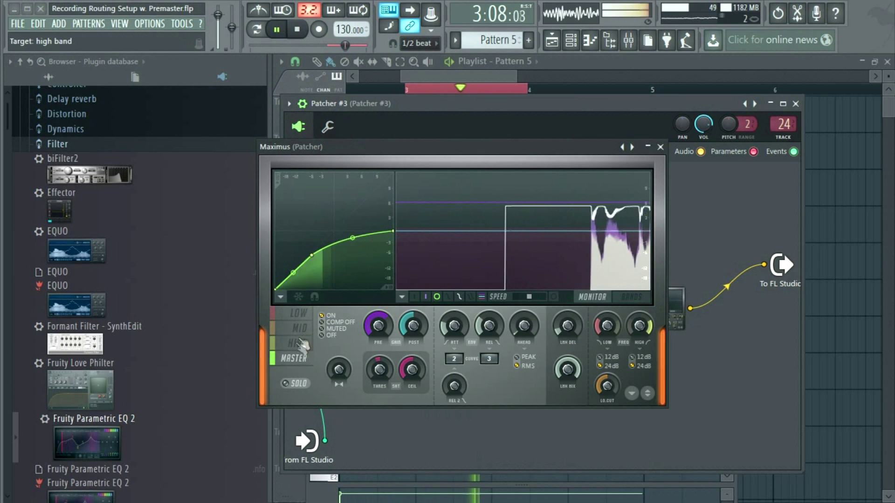
left_click(305, 344)
left_click_drag(286, 269, 286, 263)
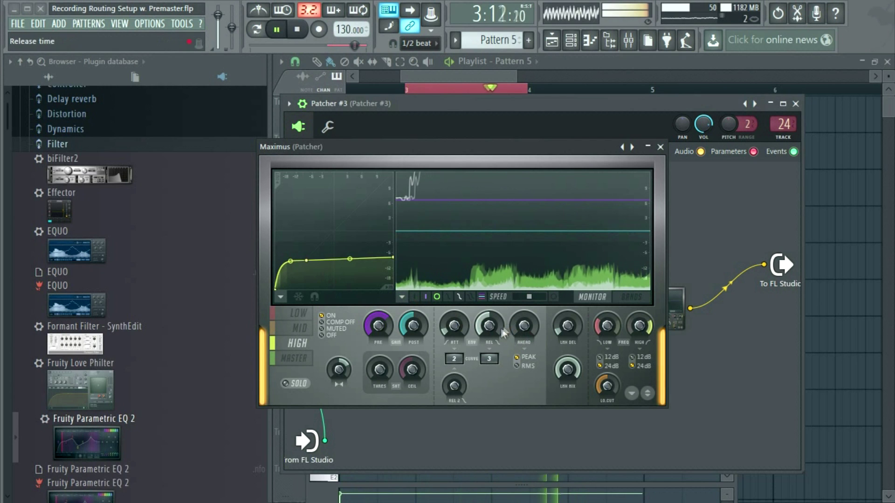
mouse_move(291, 261)
left_mouse_down()
mouse_move(307, 263)
mouse_move(287, 262)
left_mouse_up()
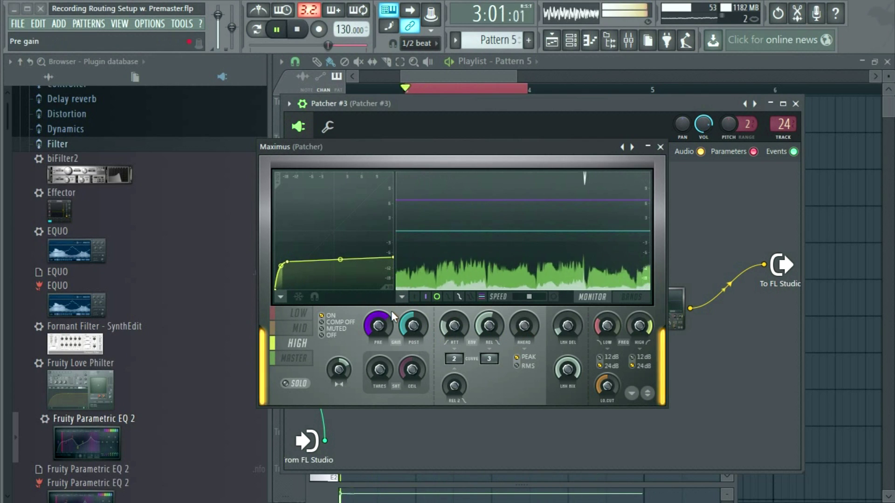
left_click(297, 30)
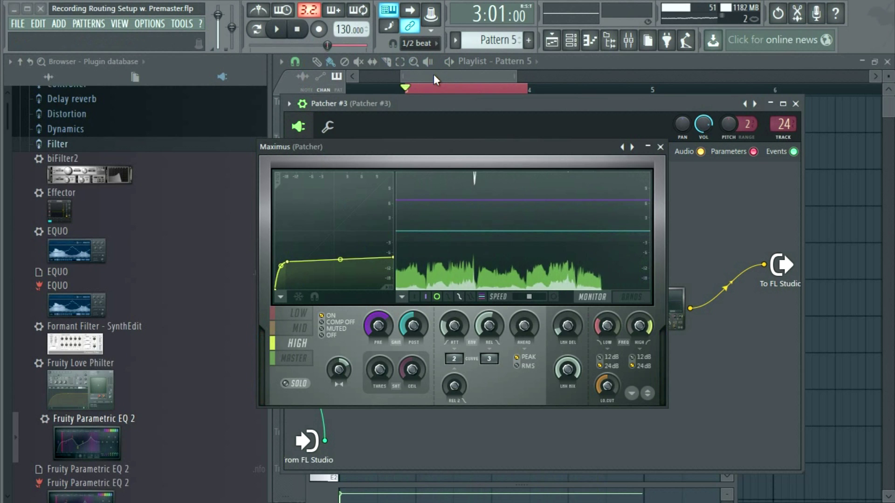
left_click_drag(542, 148, 515, 204)
left_click(632, 203)
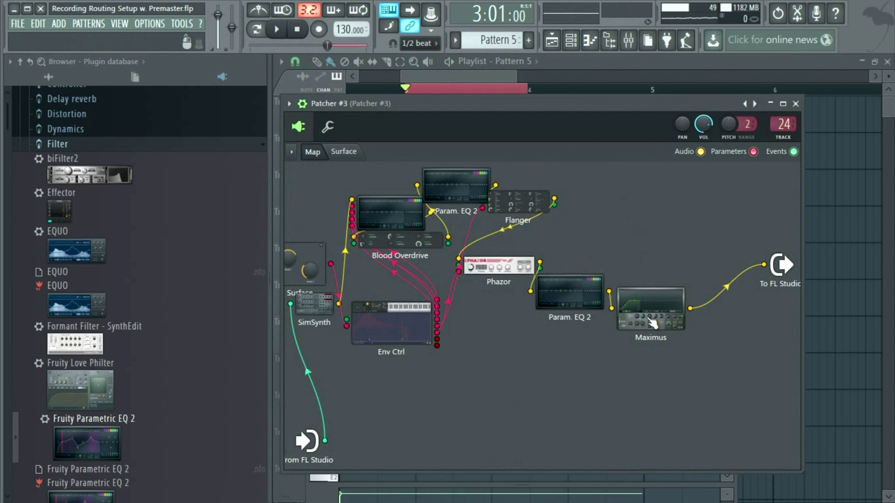
Reposition Phazor and the Parametric EQ 2 that follows it on the map
left_click_drag(559, 306, 565, 228)
left_click_drag(494, 268, 467, 249)
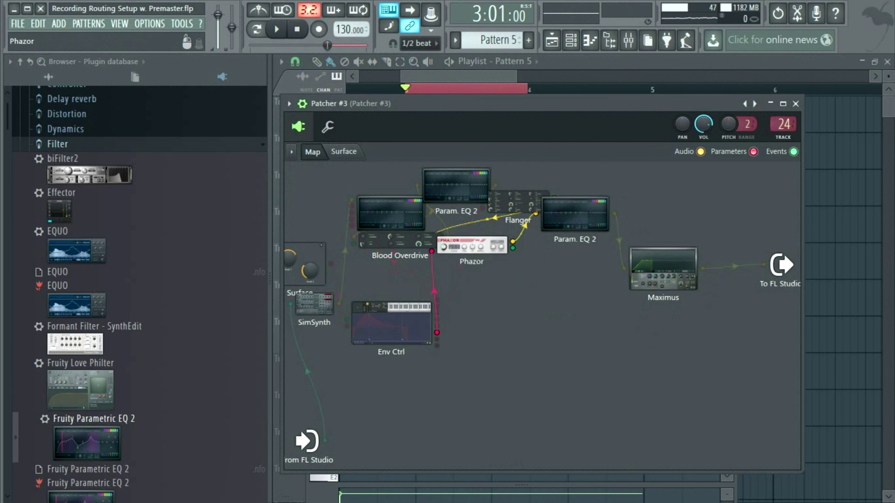
left_click_drag(590, 223, 575, 295)
Make band 6 of the EQ before Maximus a low-pass filter at about 97% frequency and activate its frequency parameter
double_click(575, 294)
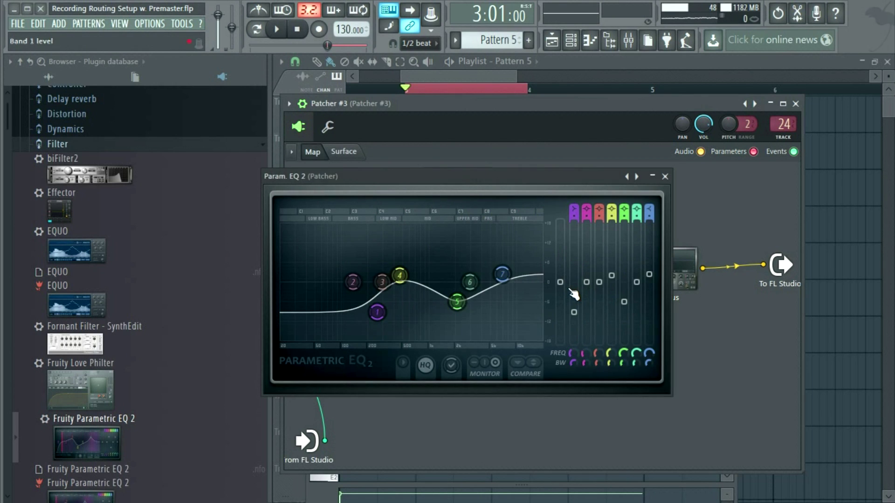
left_click_drag(637, 211, 637, 232)
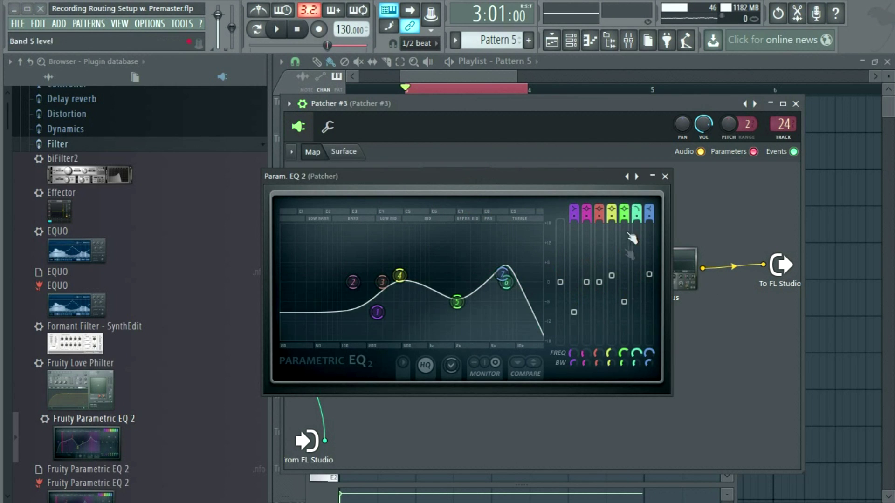
left_click_drag(635, 363, 635, 342)
right_click(642, 357)
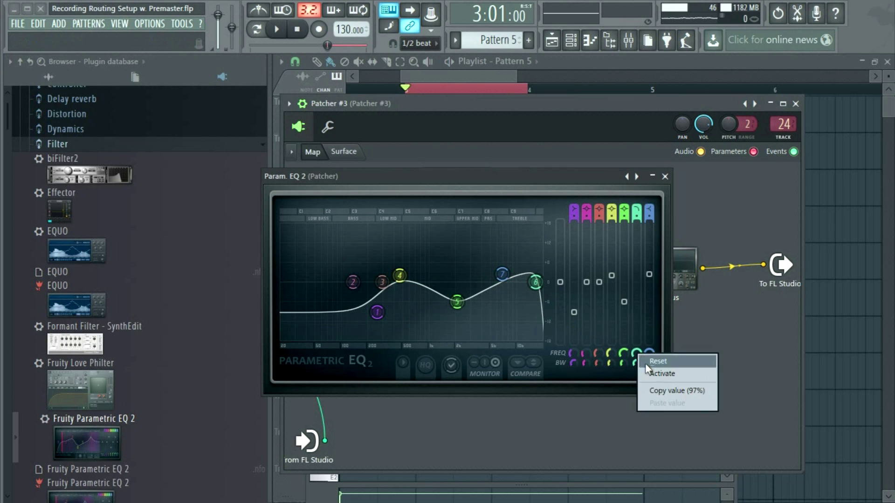
left_click(683, 374)
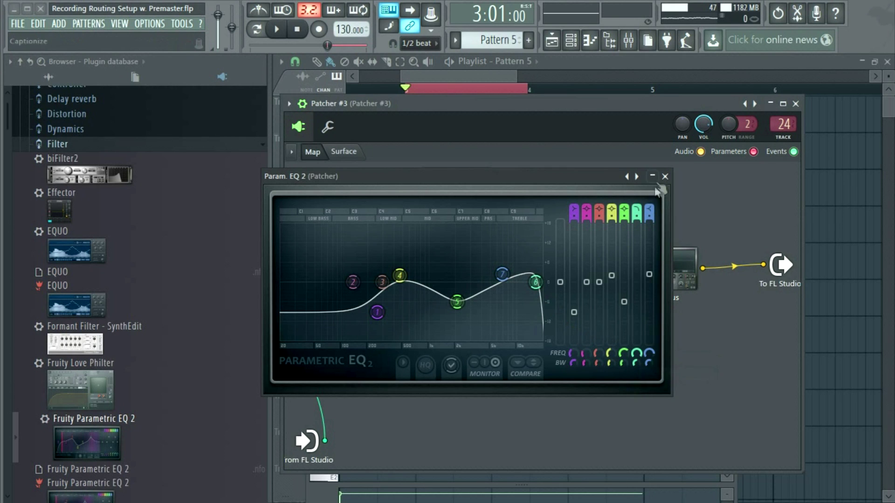
Close the EQ, spread out the modules and link a spare Env Ctrl output to the EQ's band 6 frequency
left_click(664, 177)
left_click_drag(528, 290, 538, 266)
left_click_drag(405, 247, 390, 252)
left_click_drag(392, 214, 374, 187)
left_click_drag(423, 336, 403, 332)
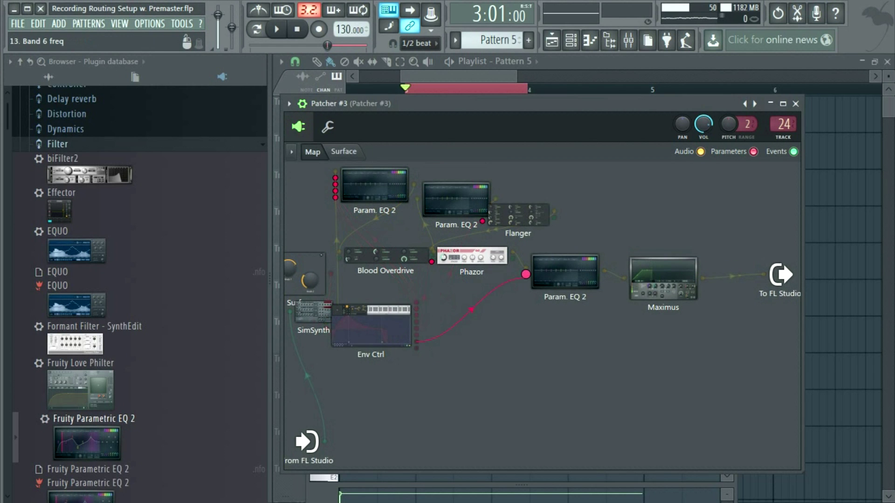
Open Env Ctrl and give articulator 7's Modulation X mapping a bowed rise through a point at 25%, 75%
double_click(371, 338)
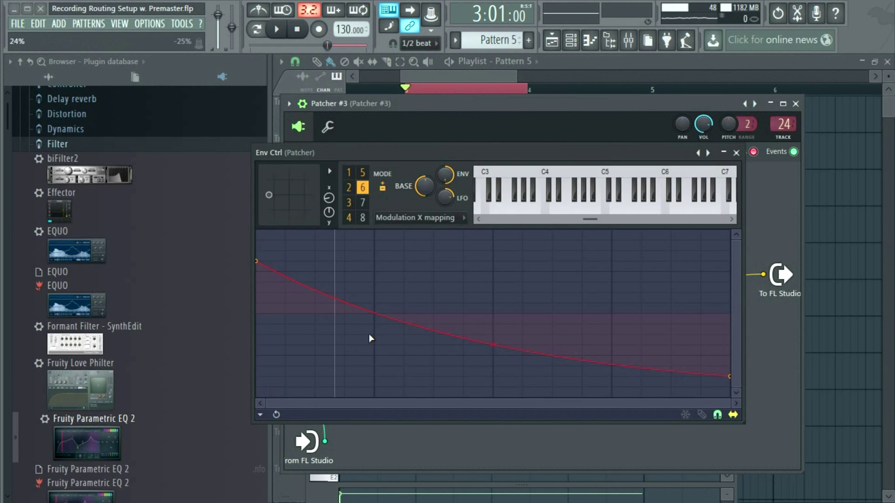
left_click(364, 202)
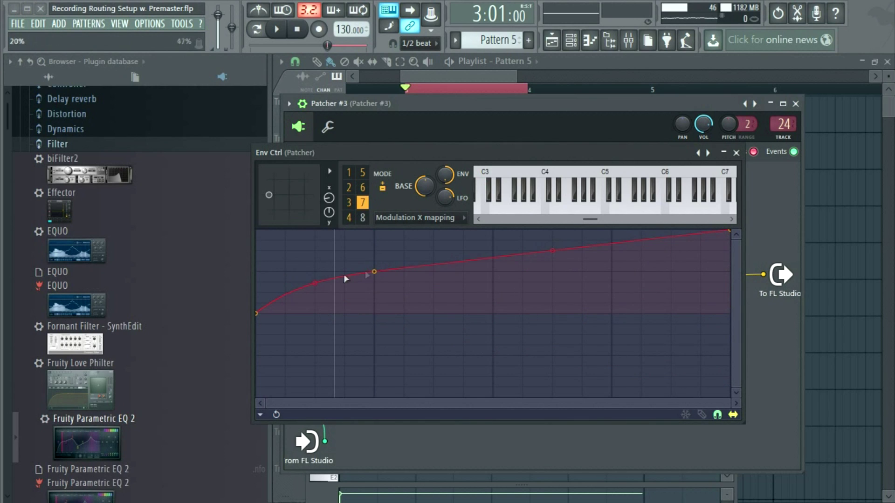
left_click_drag(310, 286, 321, 285)
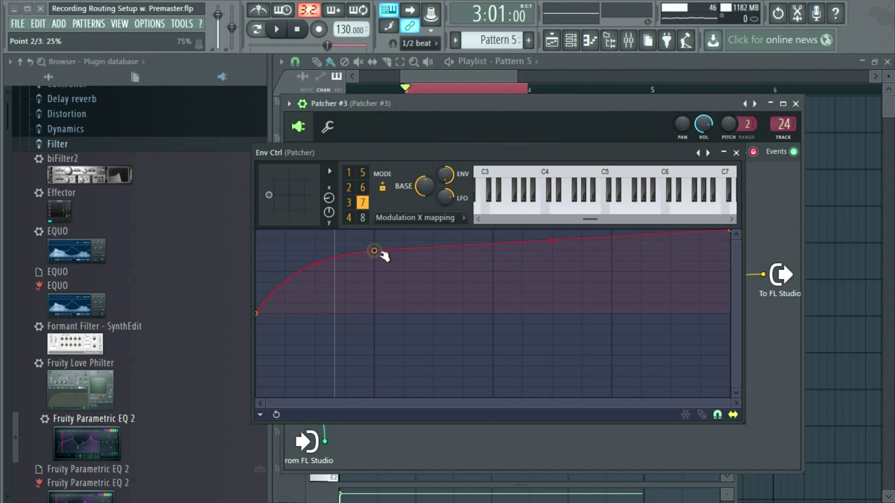
During playback, add a midpoint at the centre level, keep the first point as a peak and adjust both adjoining segments' tension
left_click(280, 31)
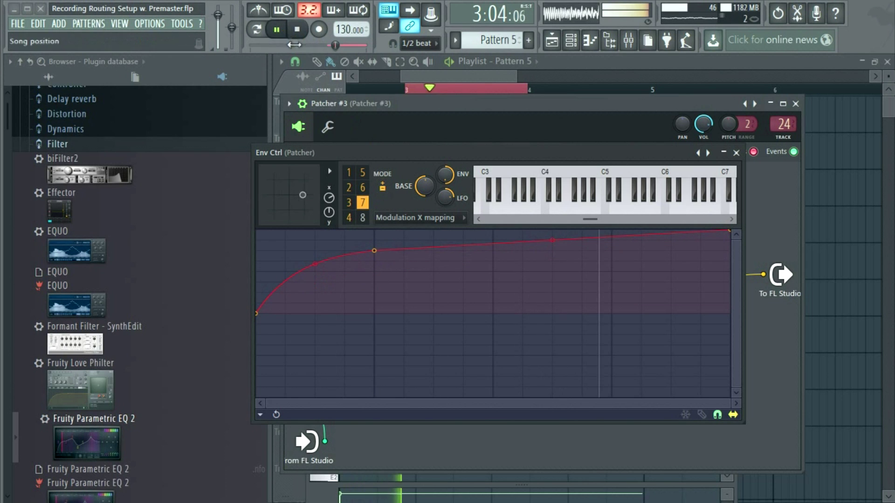
left_click_drag(374, 252, 379, 316)
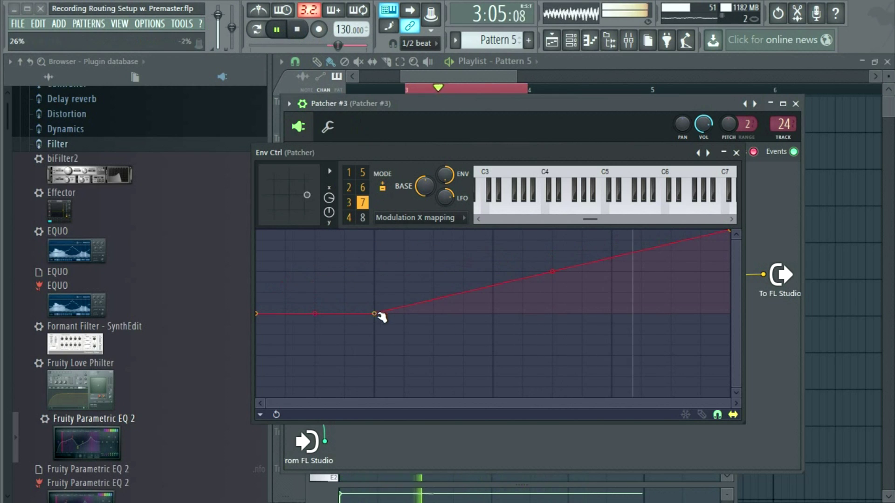
right_click(493, 314)
left_click_drag(377, 312, 374, 252)
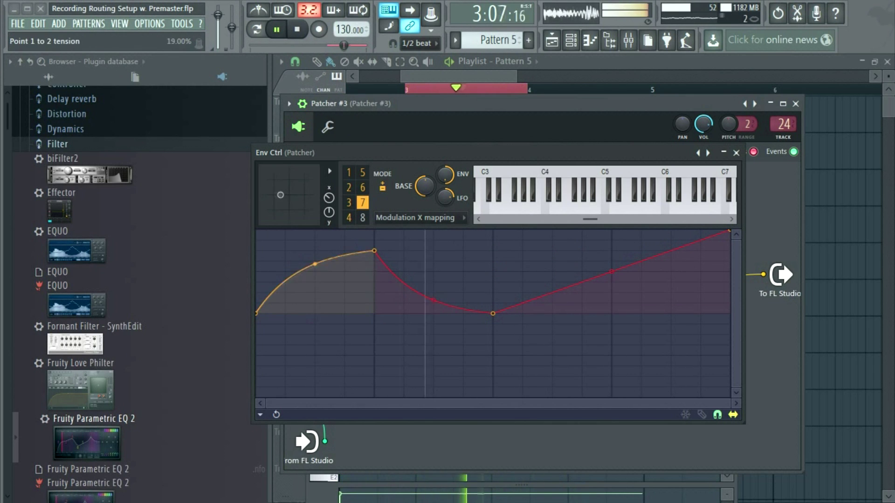
left_click_drag(315, 263, 315, 289)
left_click_drag(435, 301, 434, 275)
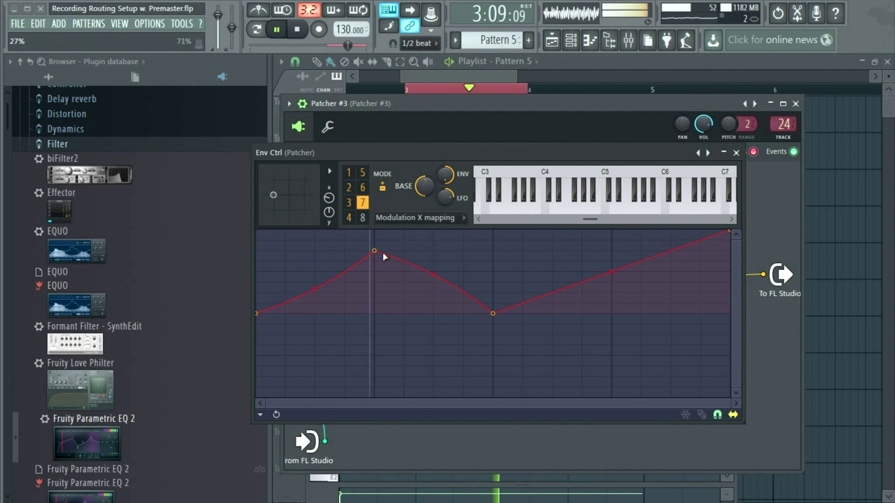
Lower the mapping's peak, raise its midpoint with a sagging curve between them, stop playback and close Env Ctrl
left_click_drag(374, 252, 365, 261)
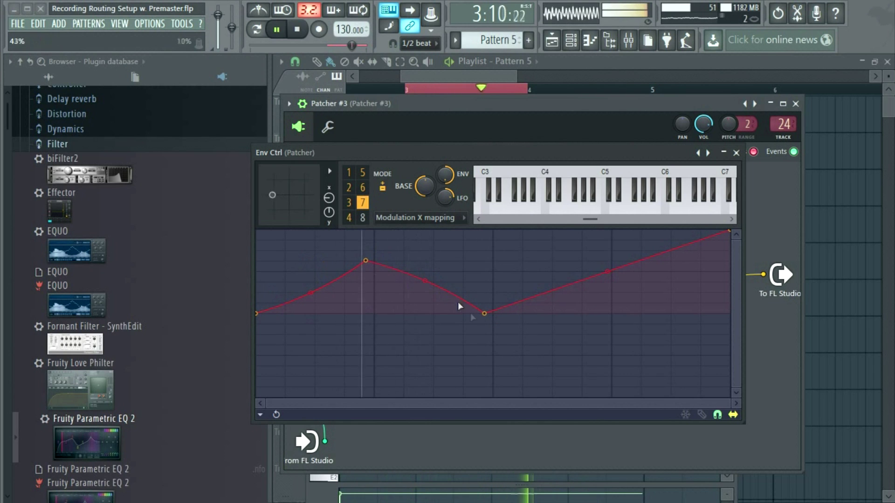
left_click_drag(485, 313, 493, 294)
left_click_drag(440, 284, 493, 293)
left_click(580, 66)
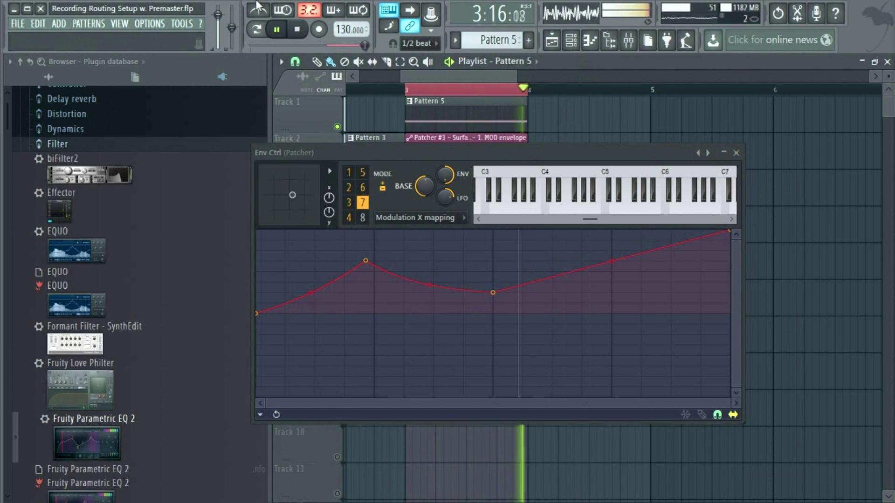
left_click(297, 29)
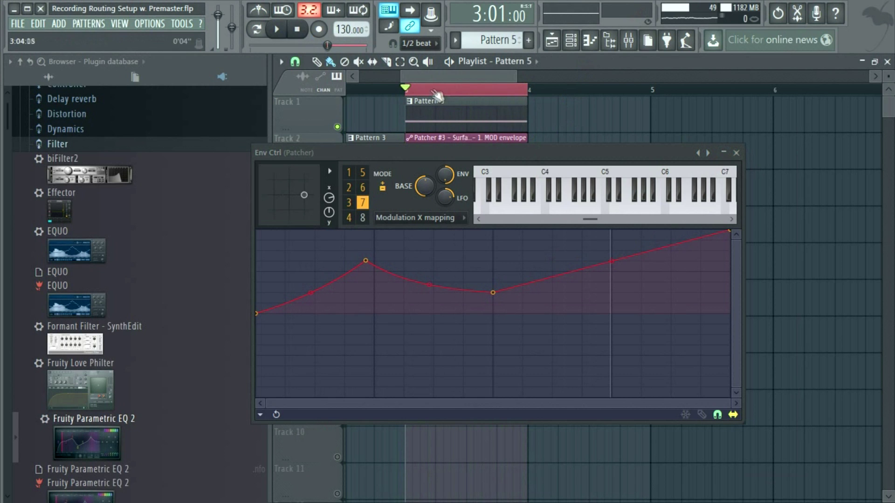
left_click(736, 154)
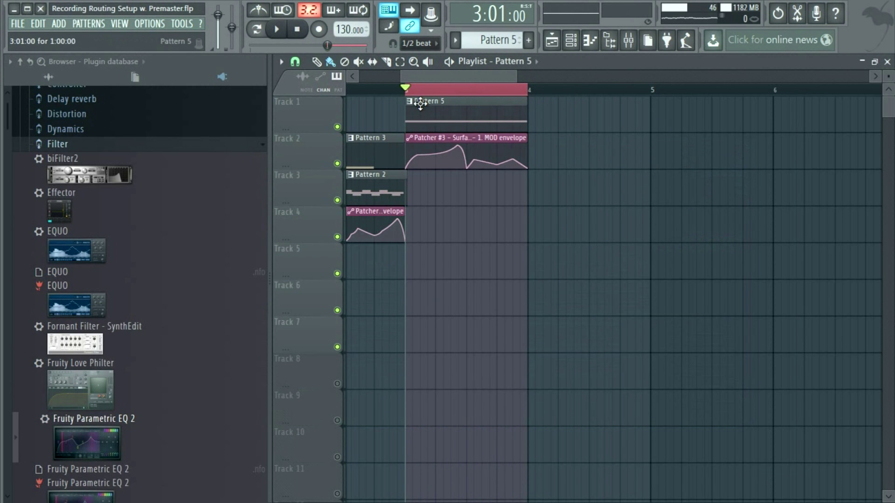
scroll(419, 99, "up", 5)
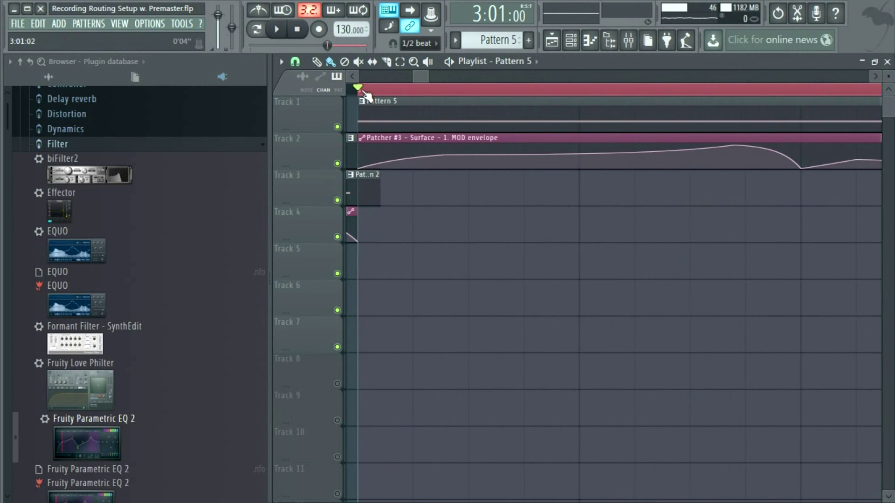
Insert a playlist track above Track 2, then move Pattern 5 and its MOD envelope to the second half of bar 1 on Tracks 1 and 2
scroll(366, 96, "down", 8)
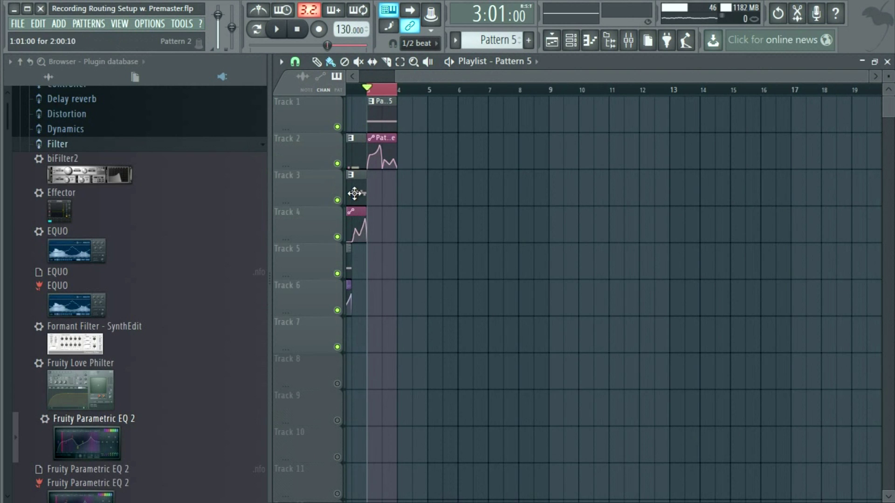
scroll(356, 193, "up", 6)
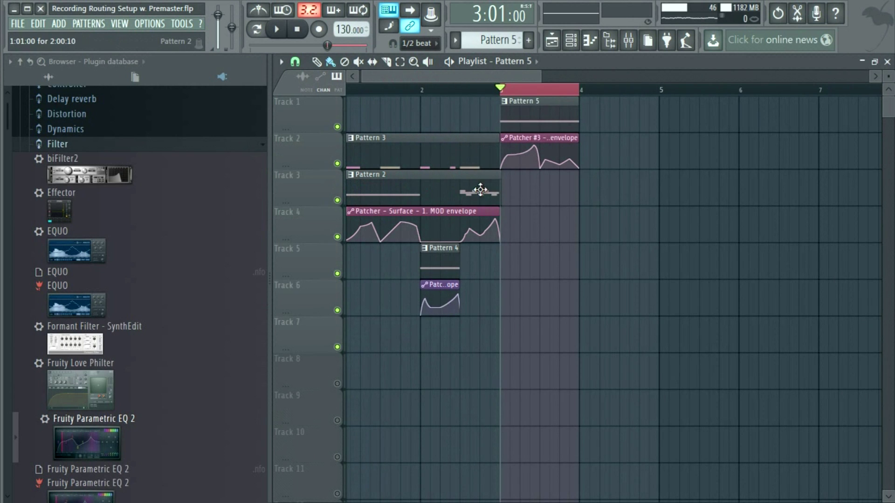
right_click(296, 132)
left_click(369, 312)
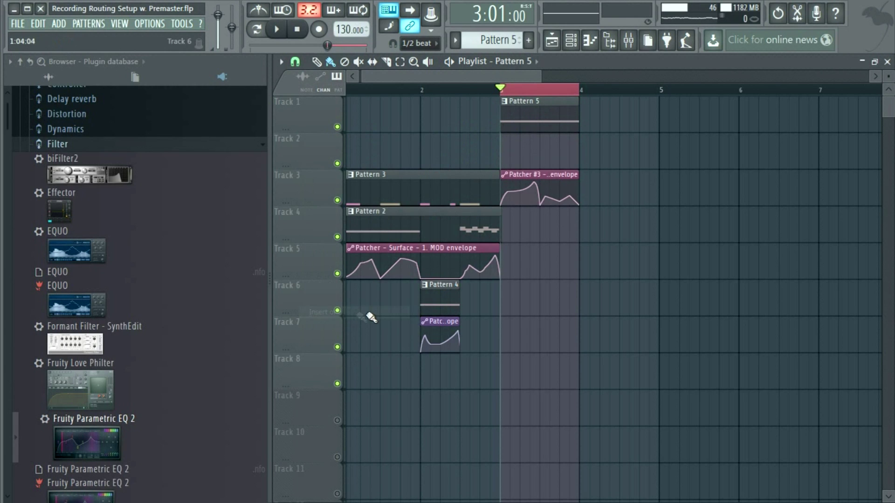
left_click_drag(524, 182, 420, 129)
Shorten Pattern 2's long F3 note to half a bar and return to the playlist
double_click(387, 221)
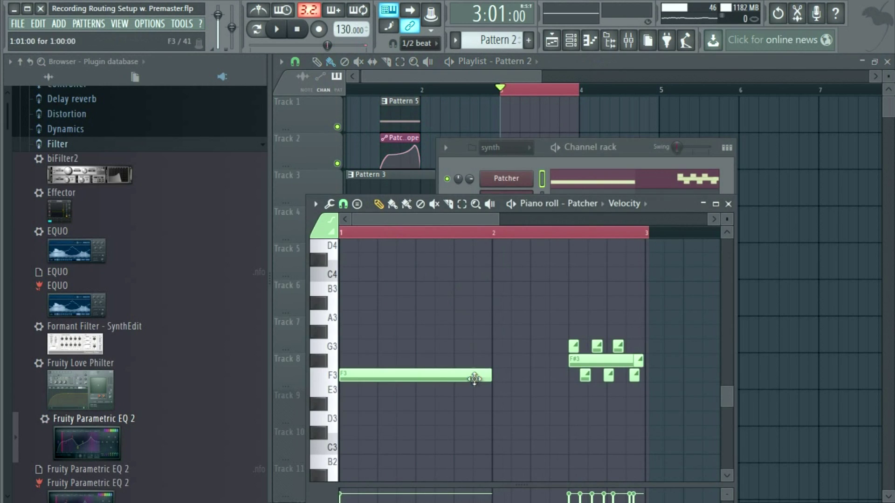
scroll(486, 377, "down", 1)
left_click_drag(458, 377, 402, 377)
left_click(397, 108)
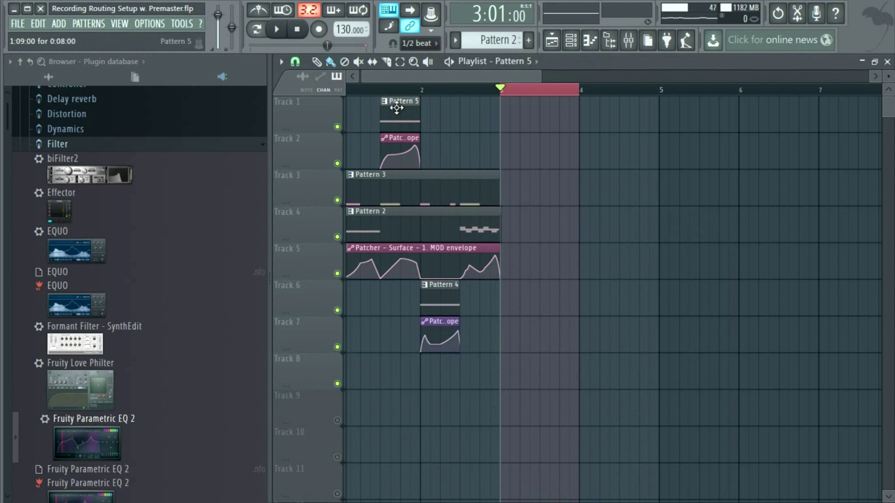
Open Pattern 5's notes for Patcher #3, enable slide notes and add a short F5 slide note at the start
double_click(396, 108)
left_click(332, 232)
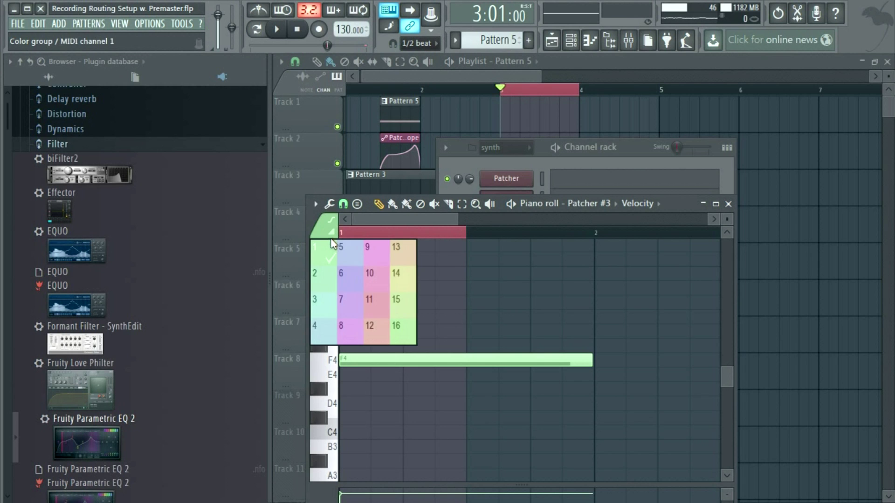
left_click(334, 233)
scroll(354, 306, "up", 4)
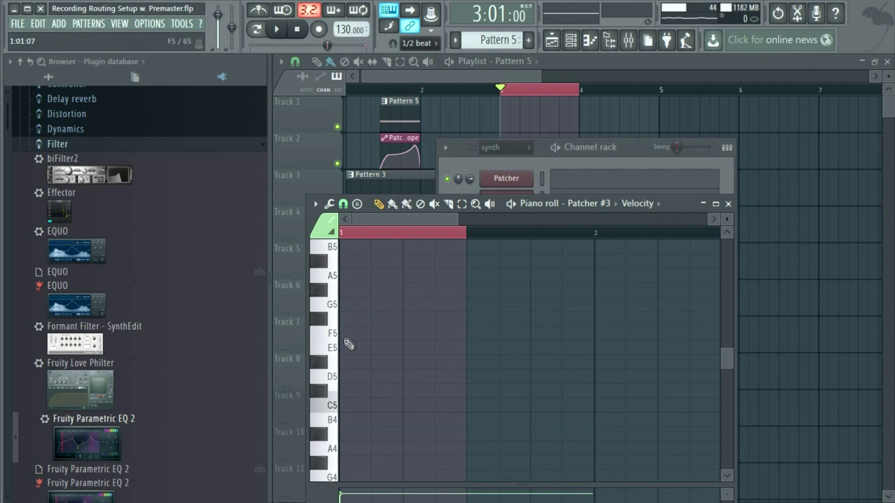
left_click(347, 333)
left_click_drag(465, 334, 363, 335)
Add a longer F#4 slide note from mid-pattern, with short slide notes alternating between G4 and F4, three on G4 and two on F4
scroll(386, 350, "down", 1)
scroll(386, 351, "down", 4)
left_click_drag(410, 303, 413, 318)
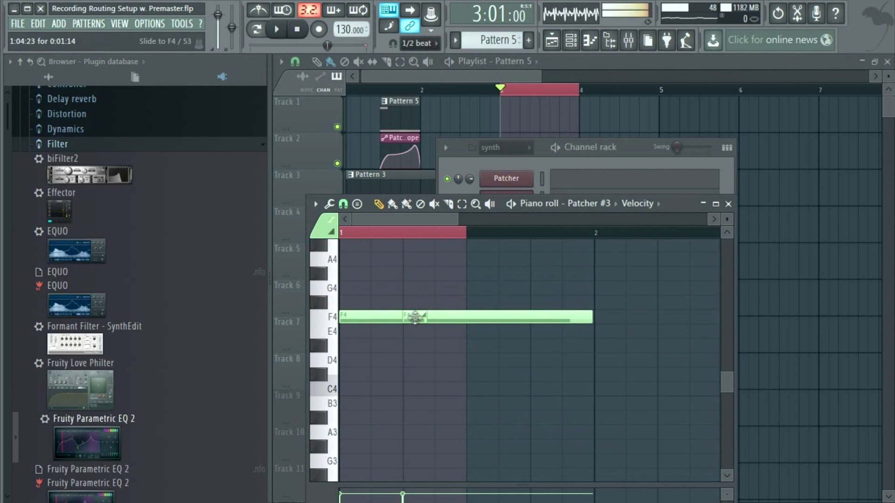
left_click_drag(444, 317, 416, 292)
left_click(440, 287)
left_click(422, 328)
left_click_drag(423, 328, 424, 317)
left_click(438, 288)
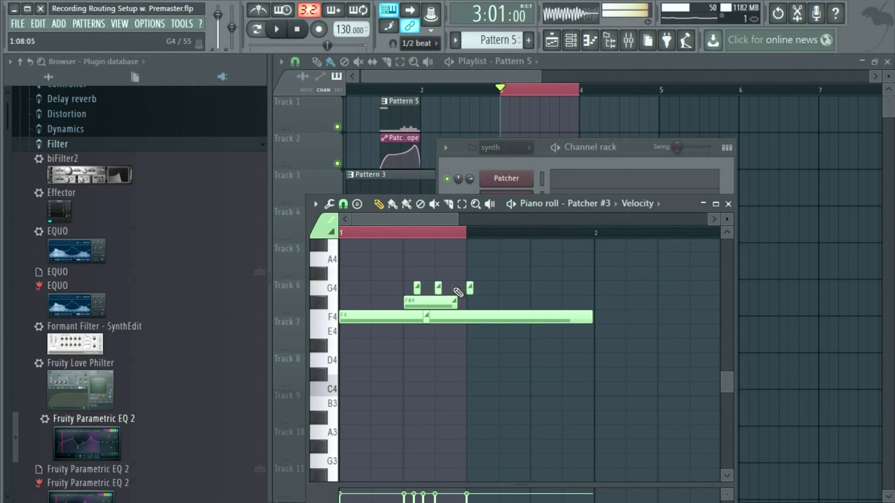
left_click(442, 317)
left_click_drag(442, 317, 446, 317)
left_click(458, 288)
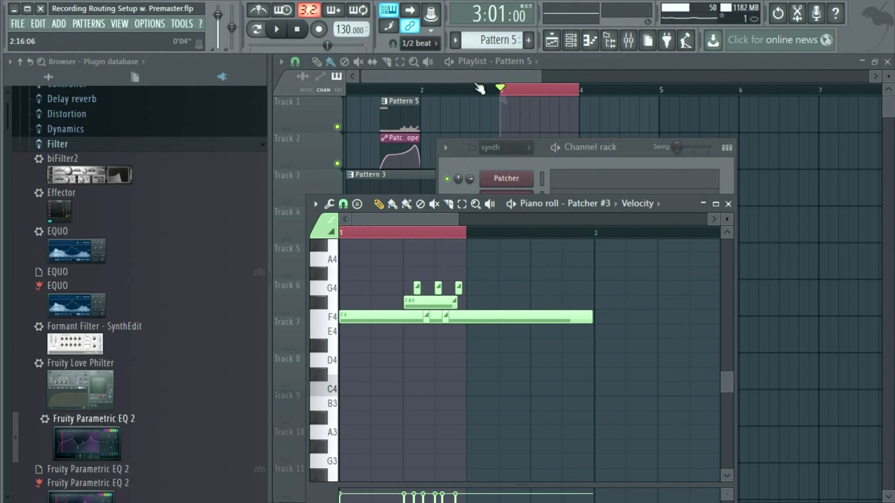
Return to the playlist, select all clips so bars 1 and 2 form the loop range, and start playback
left_click(485, 76)
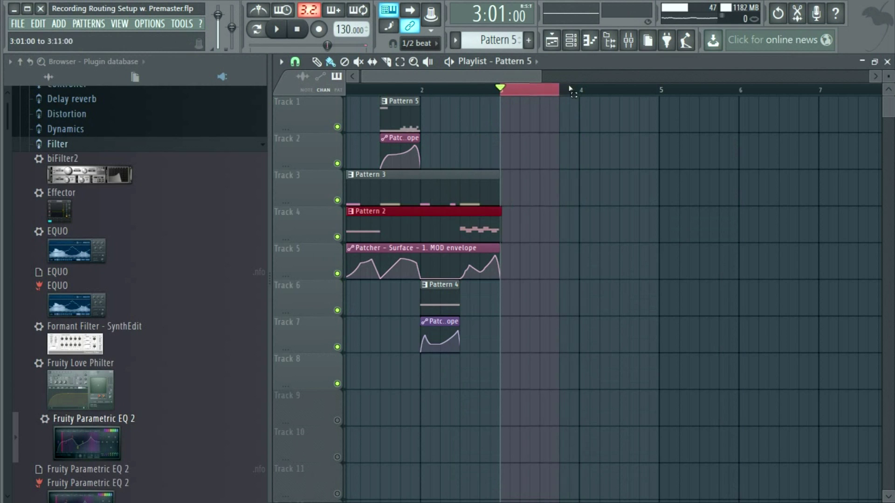
key("ctrl+a")
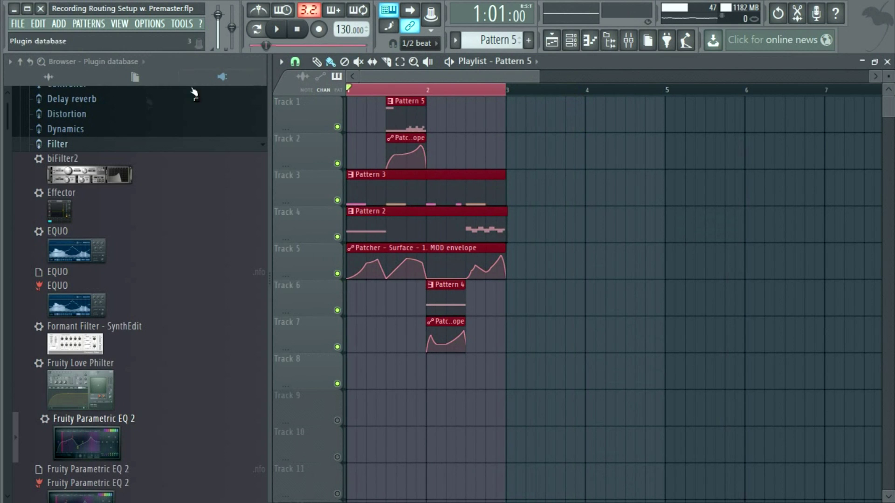
left_click(279, 31)
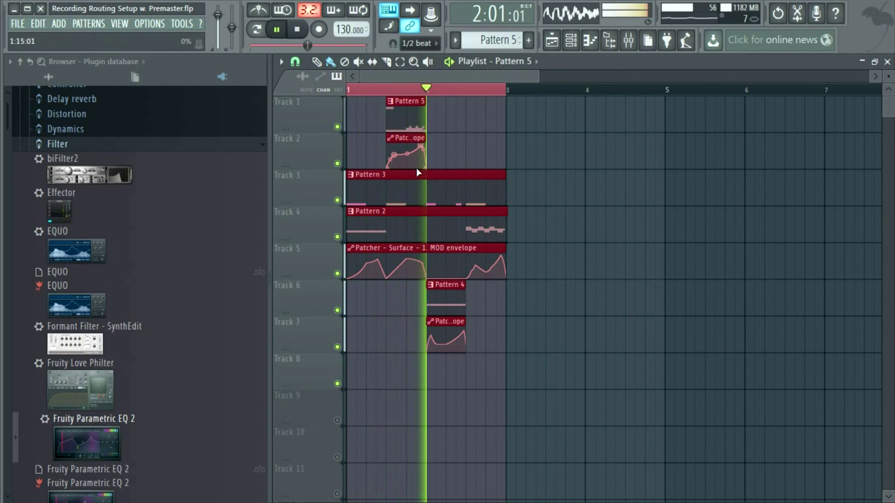
Open Pattern 4 during playback, check the Patcher #2 mixer track, stop playback and return to the playlist
double_click(448, 307)
left_click(629, 41)
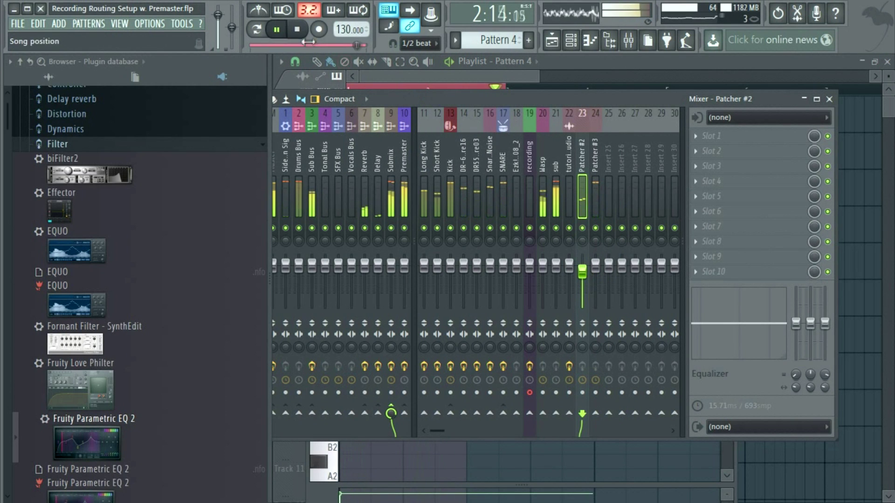
left_click(303, 30)
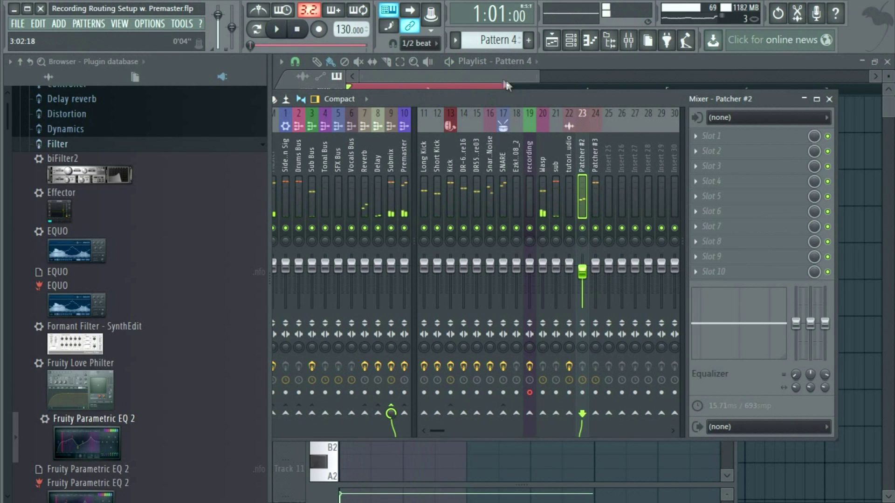
left_click(500, 74)
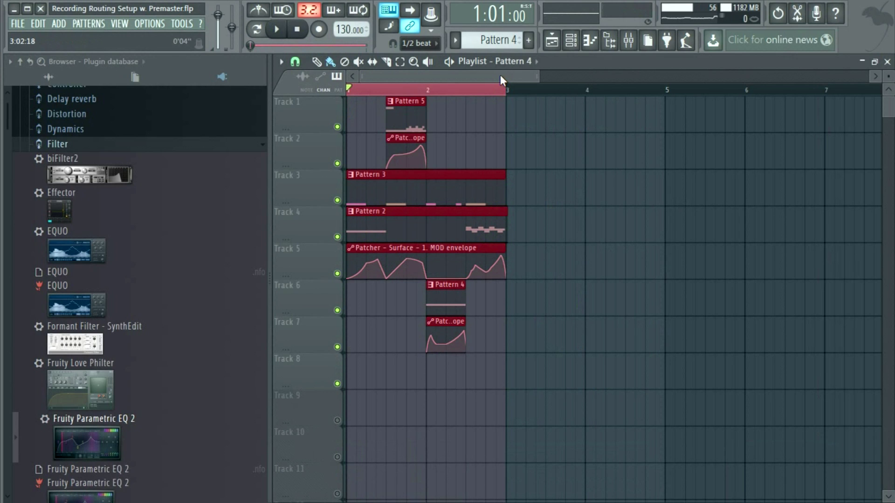